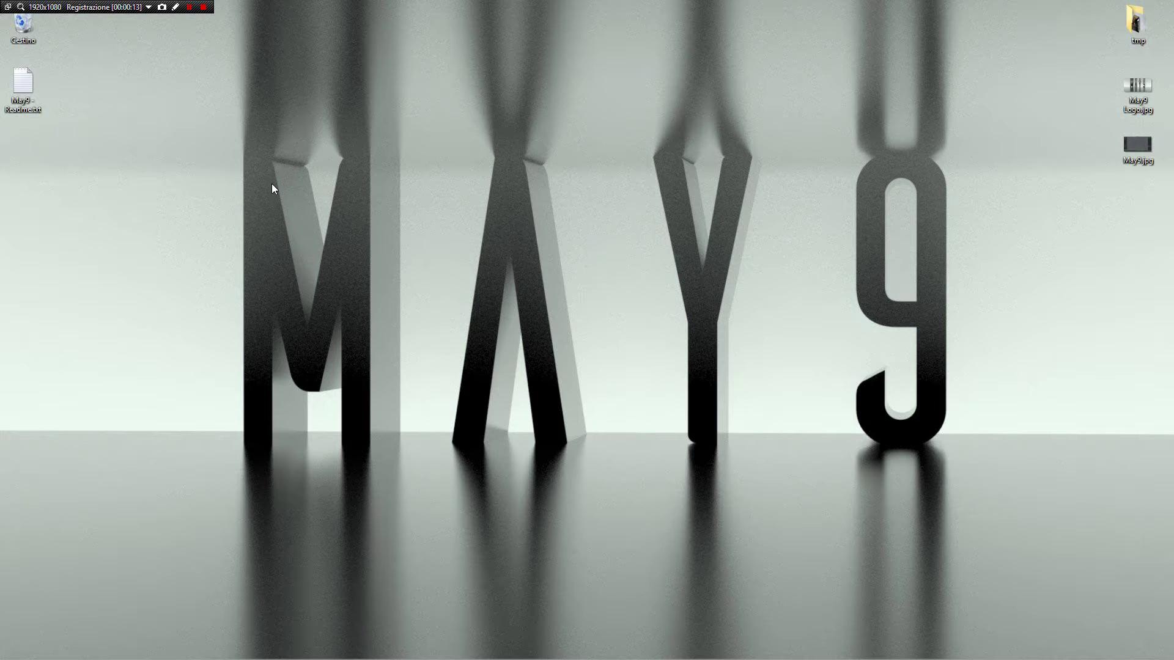
Open May9 - Readme.txt to view the tool contributors and switch to Autodesk Maya
double_click(32, 89)
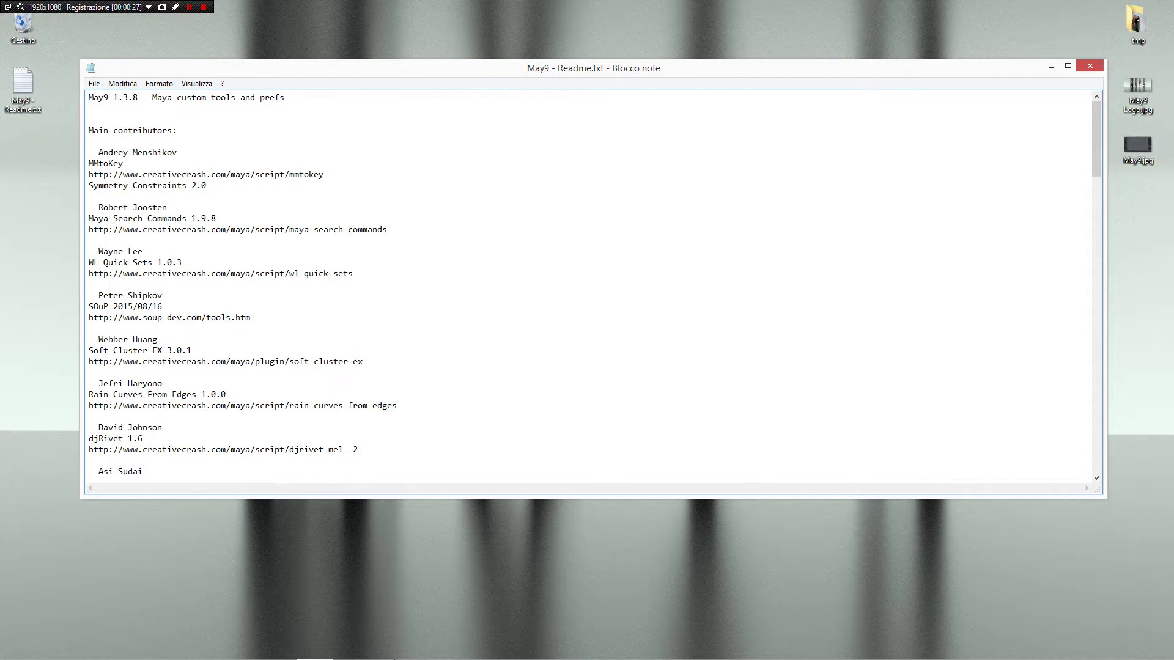
click(172, 650)
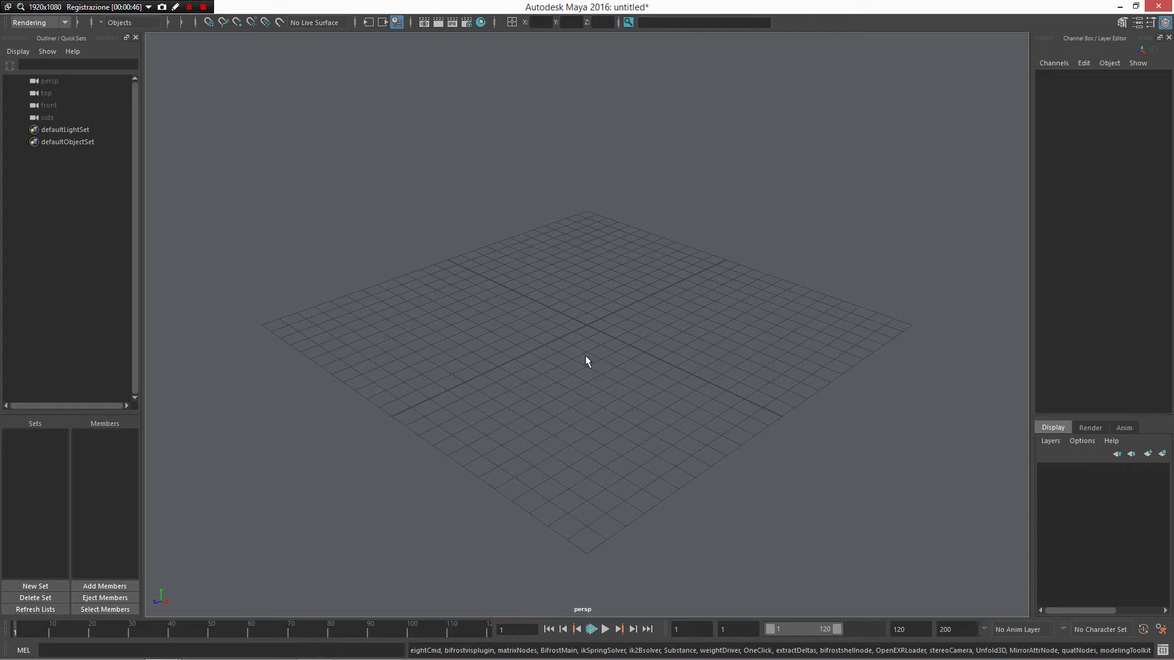
key(space)
click(603, 326)
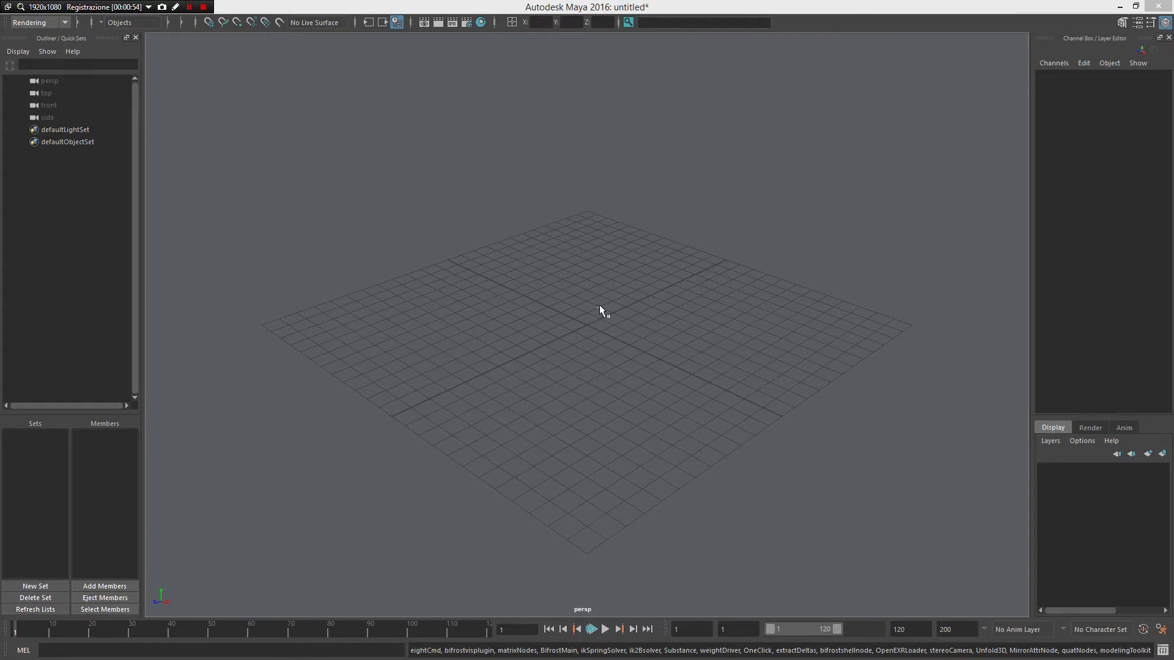
Draw a polygon sphere with a radius of about 3.79 on the grid
right_click(597, 309)
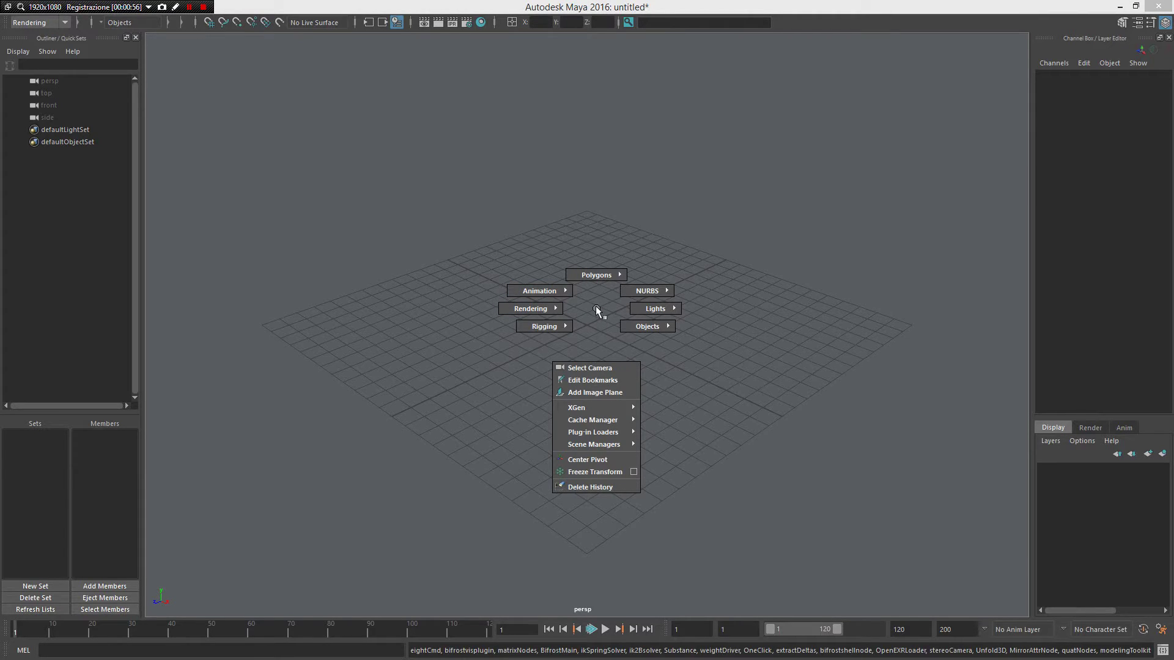
right_drag(597, 308, 525, 185)
drag(608, 375, 678, 356)
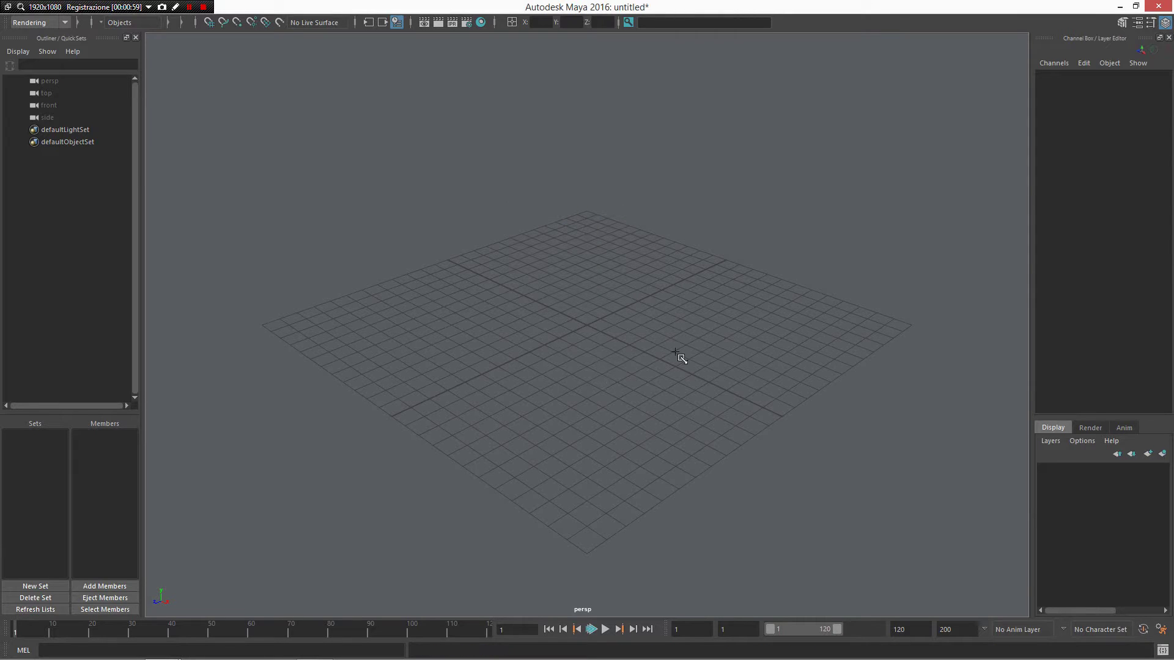
alt+drag(724, 321, 667, 313)
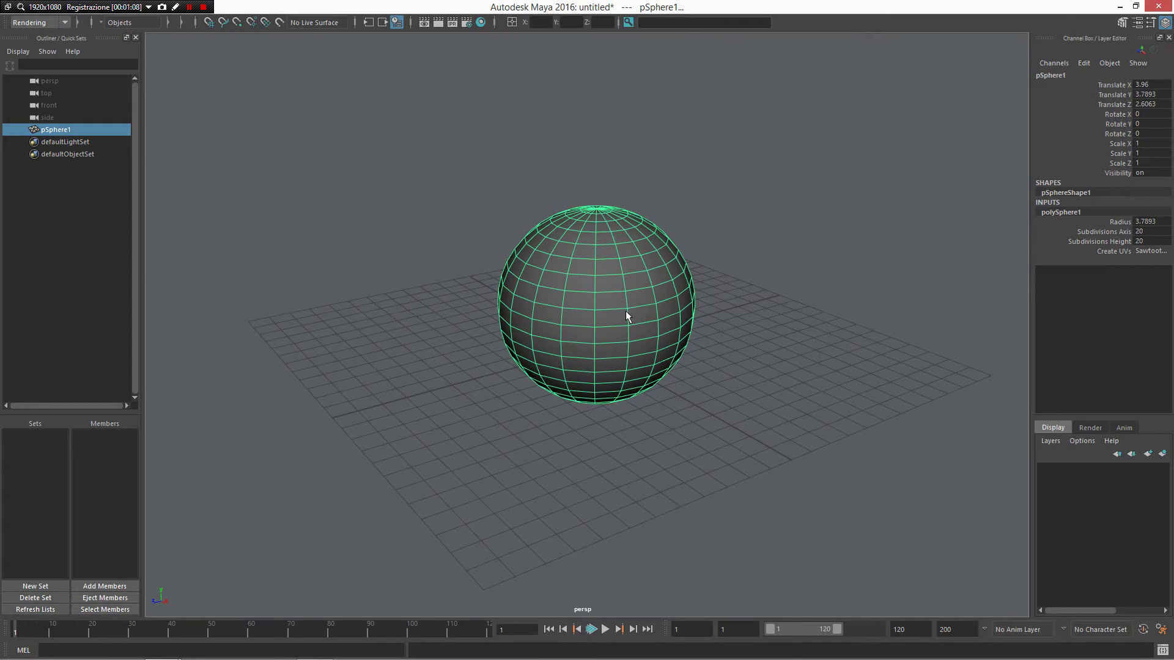
Select four horizontal edge loops on the sphere and create curves from those edges
key(F11)
double_click(616, 327)
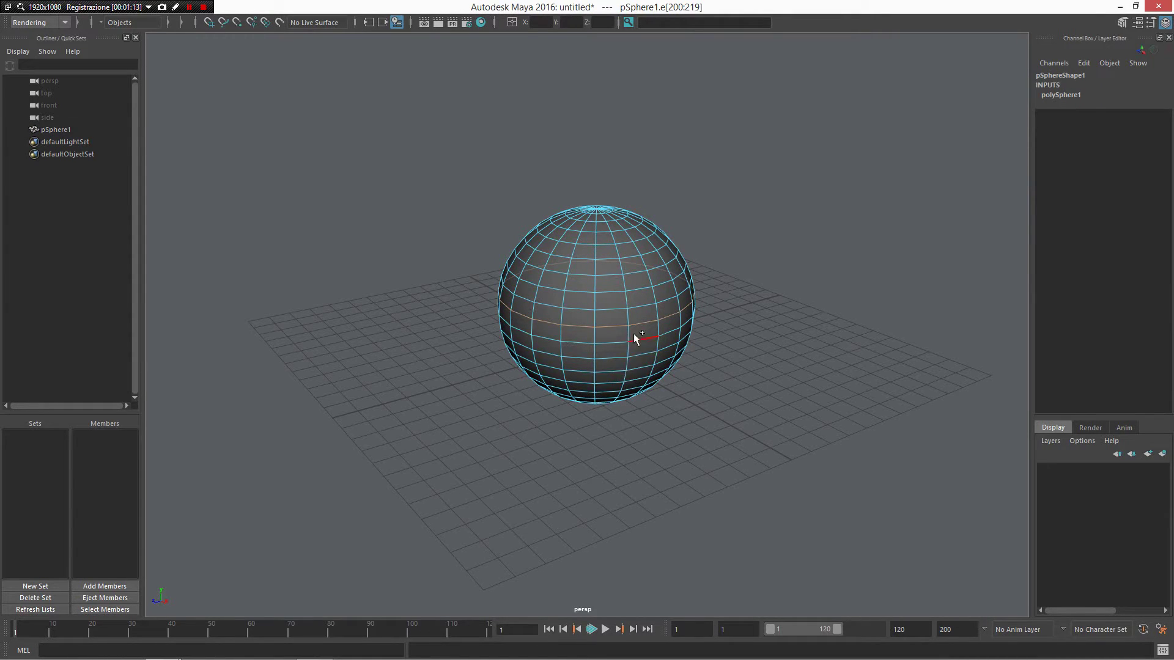
shift+double_click(613, 293)
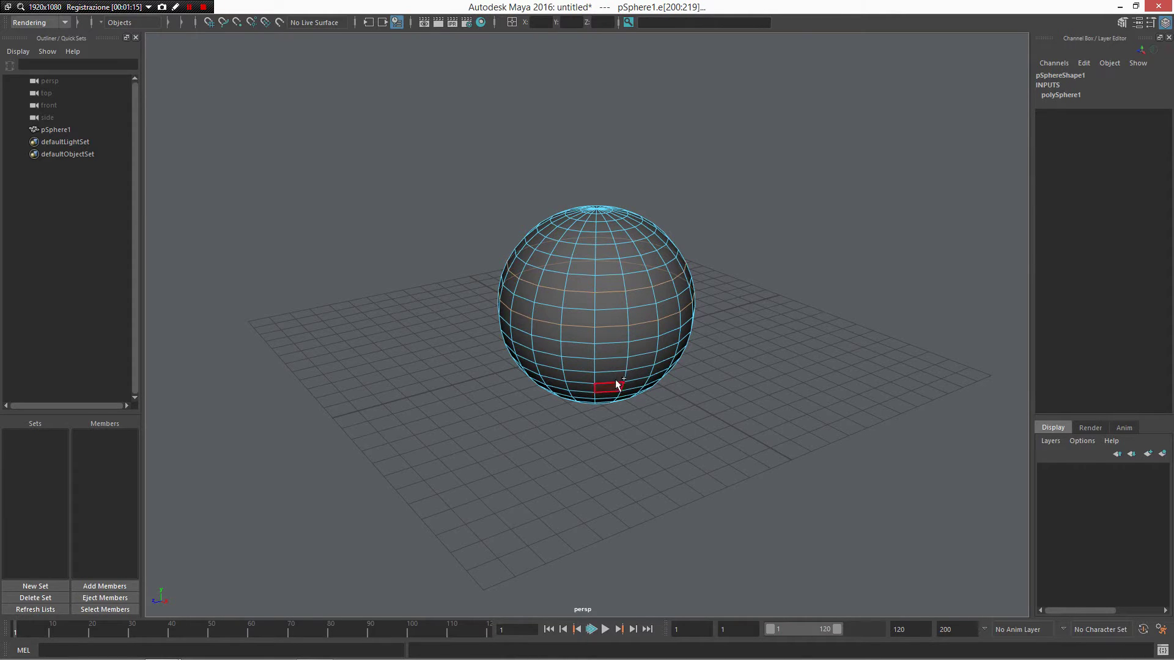
shift+double_click(608, 362)
shift+right_click(655, 346)
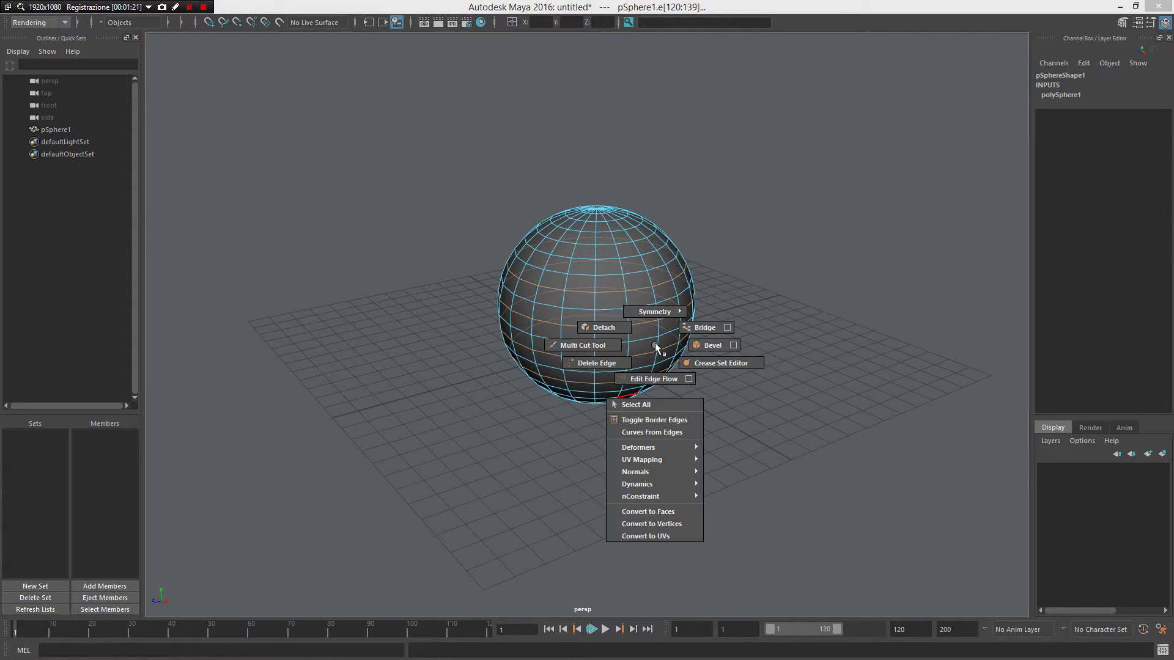
click(670, 433)
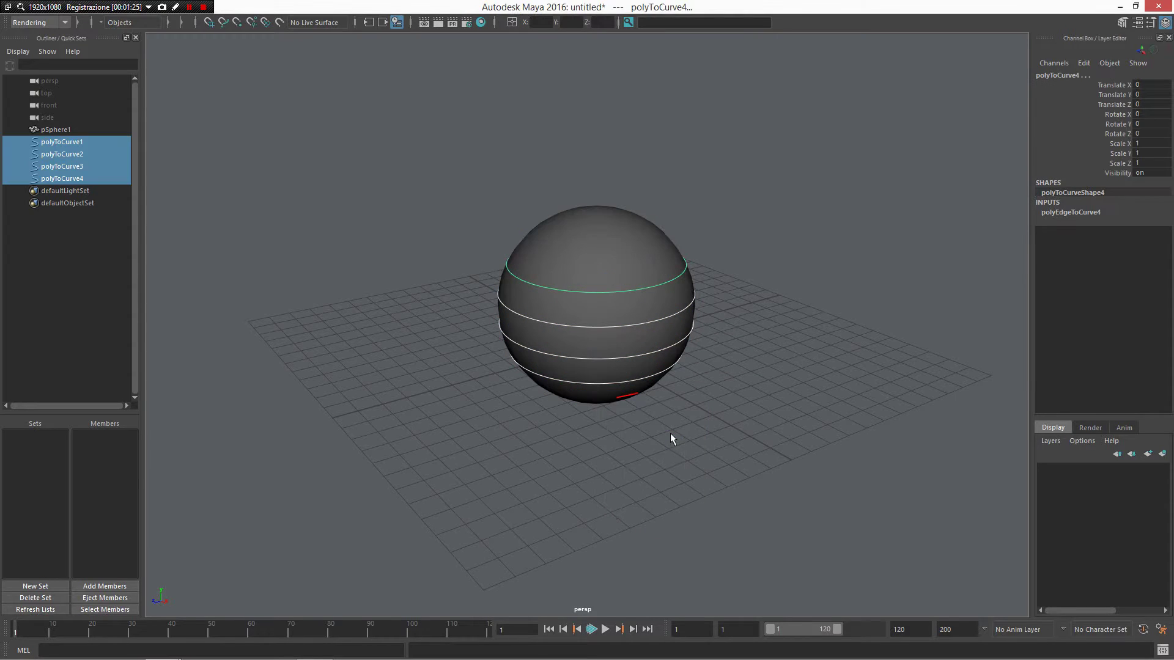
Examine the extracted curves around the sphere, selecting polyToCurve1, polyToCurve2 and polyToCurve3 one at a time
alt+drag(772, 345, 779, 371)
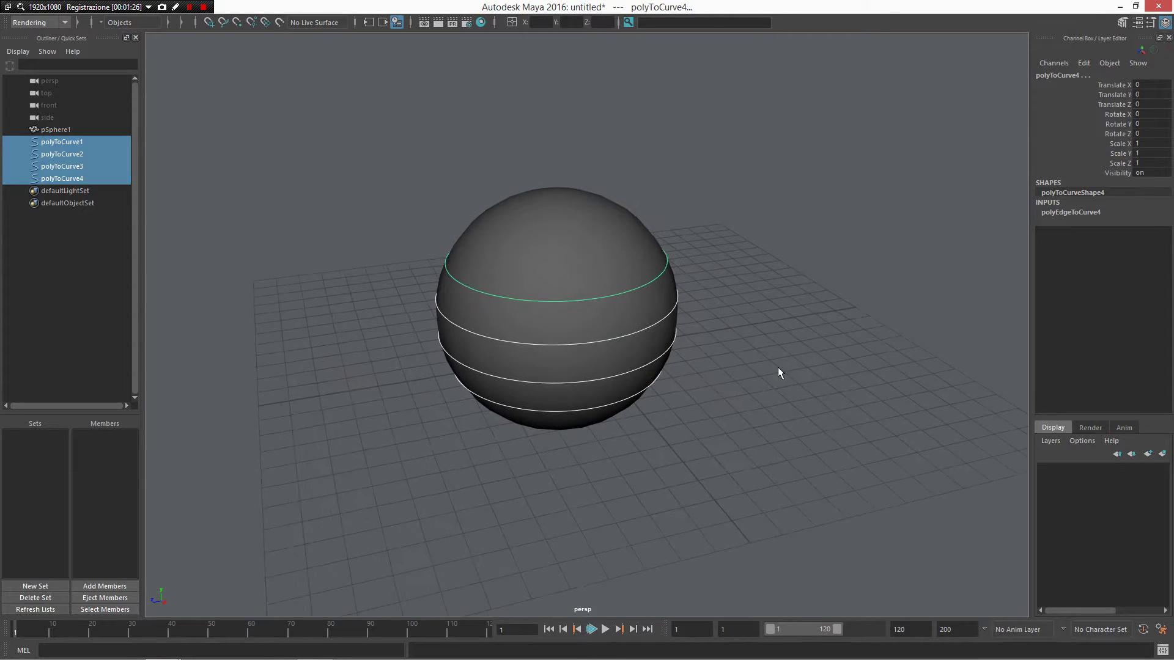
click(751, 349)
mouse_move(794, 140)
alt+mouse_down()
mouse_move(833, 134)
mouse_move(815, 139)
alt+mouse_up()
scroll(834, 236, up, 4)
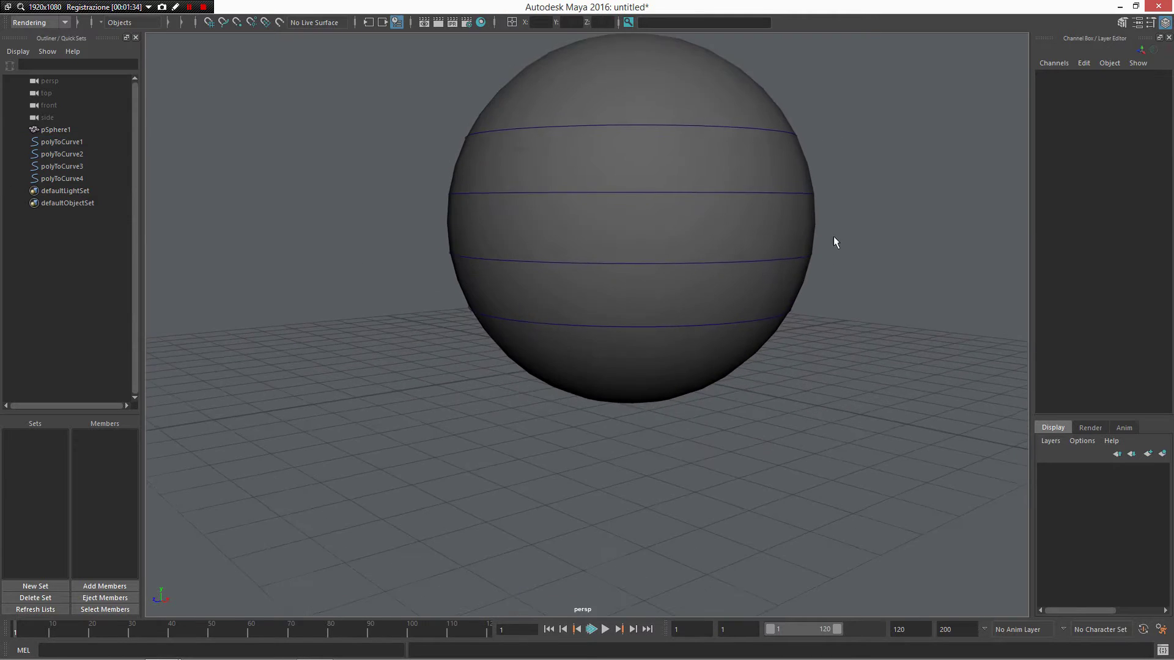
alt+middle_drag(834, 236, 815, 323)
alt+drag(757, 215, 764, 237)
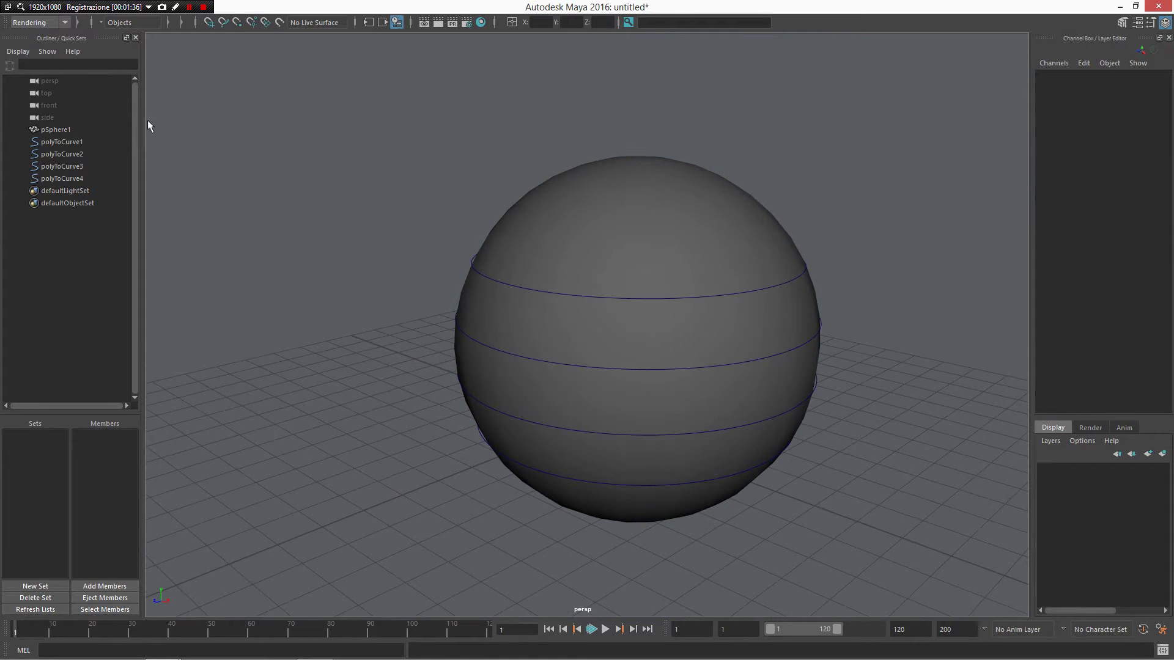
click(74, 143)
click(85, 155)
click(86, 167)
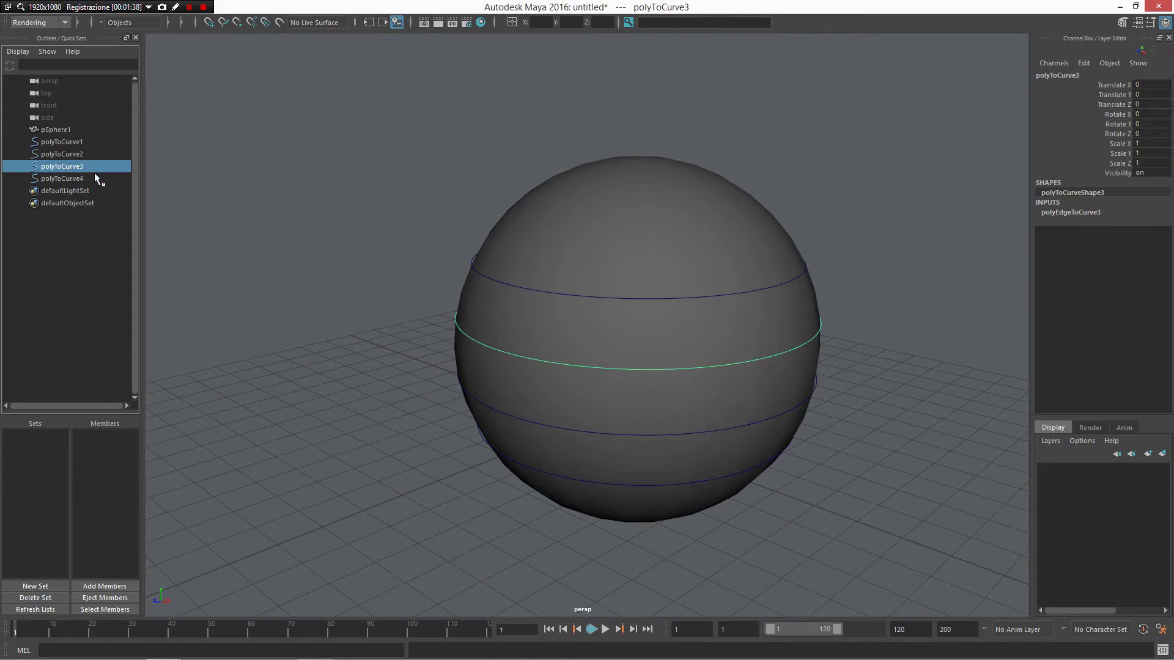
alt+drag(367, 309, 660, 336)
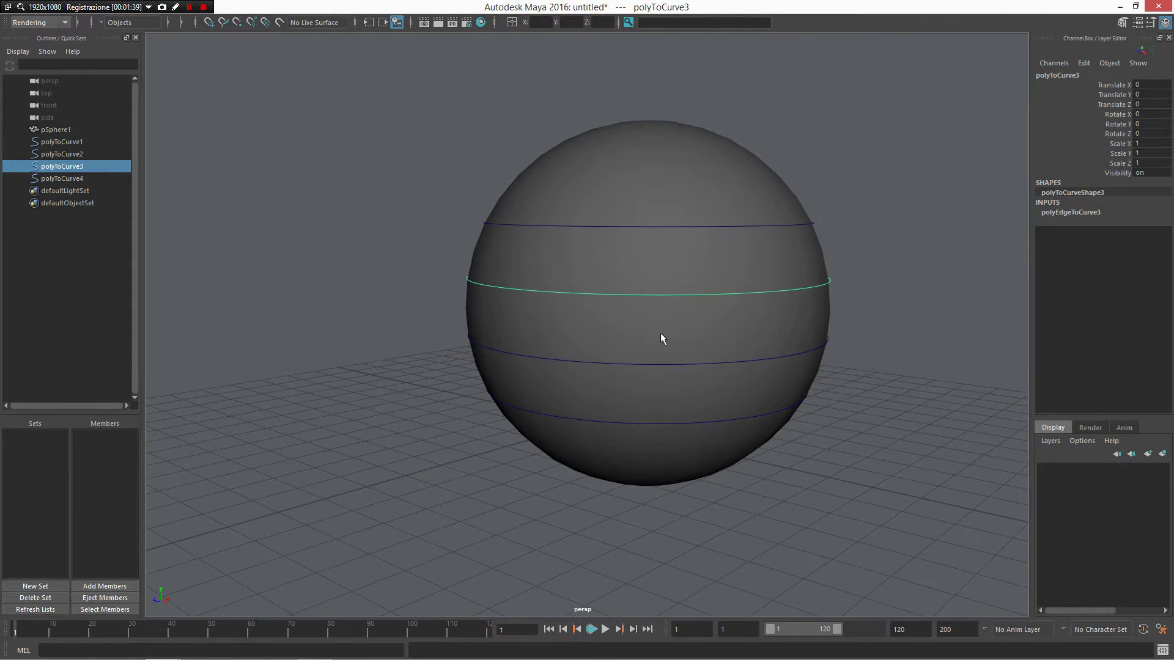
Select a face on the sphere's side with soft selection on and move it inward to dent the mesh
click(802, 325)
alt+drag(799, 323, 652, 139)
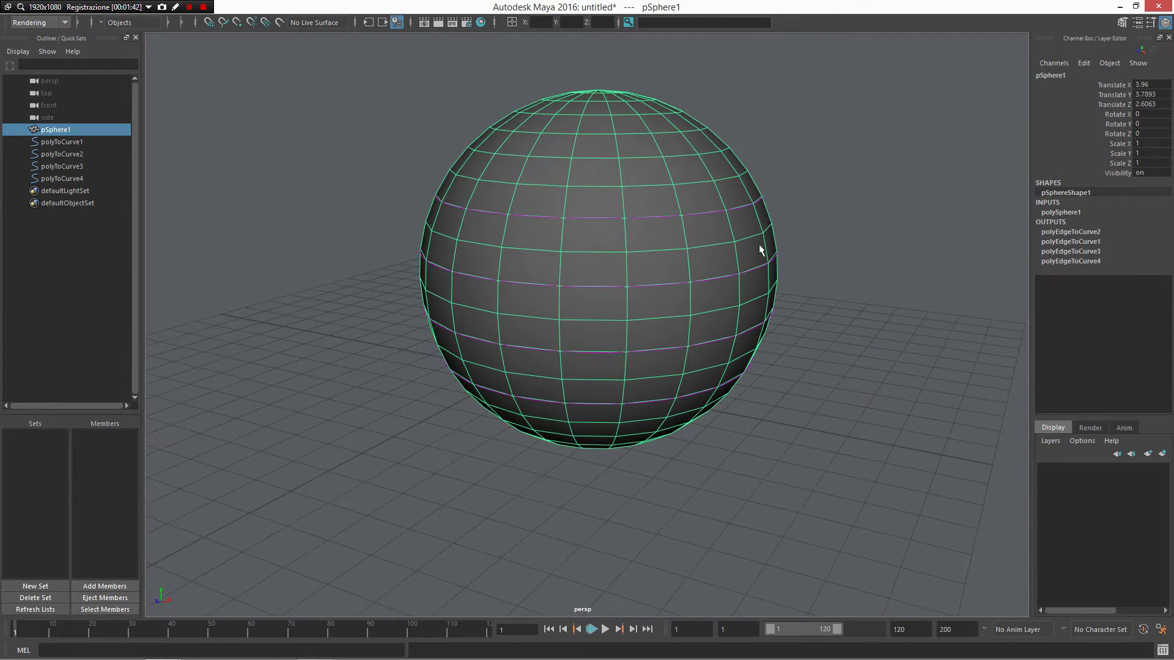
right_drag(697, 323, 702, 357)
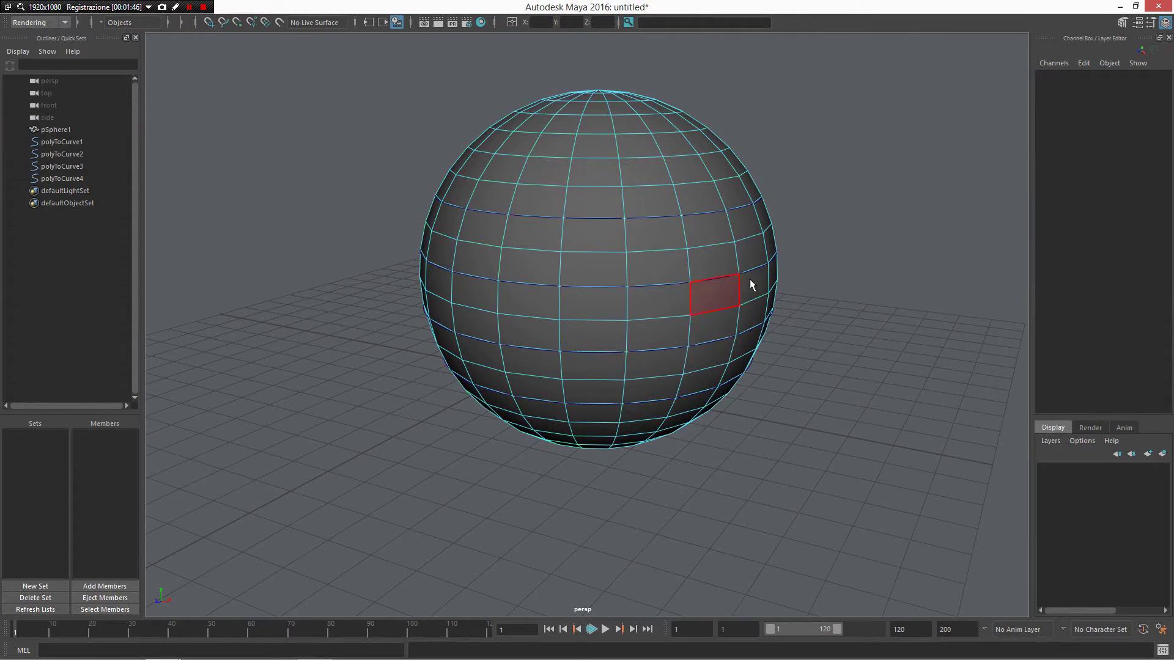
click(750, 269)
key(b)
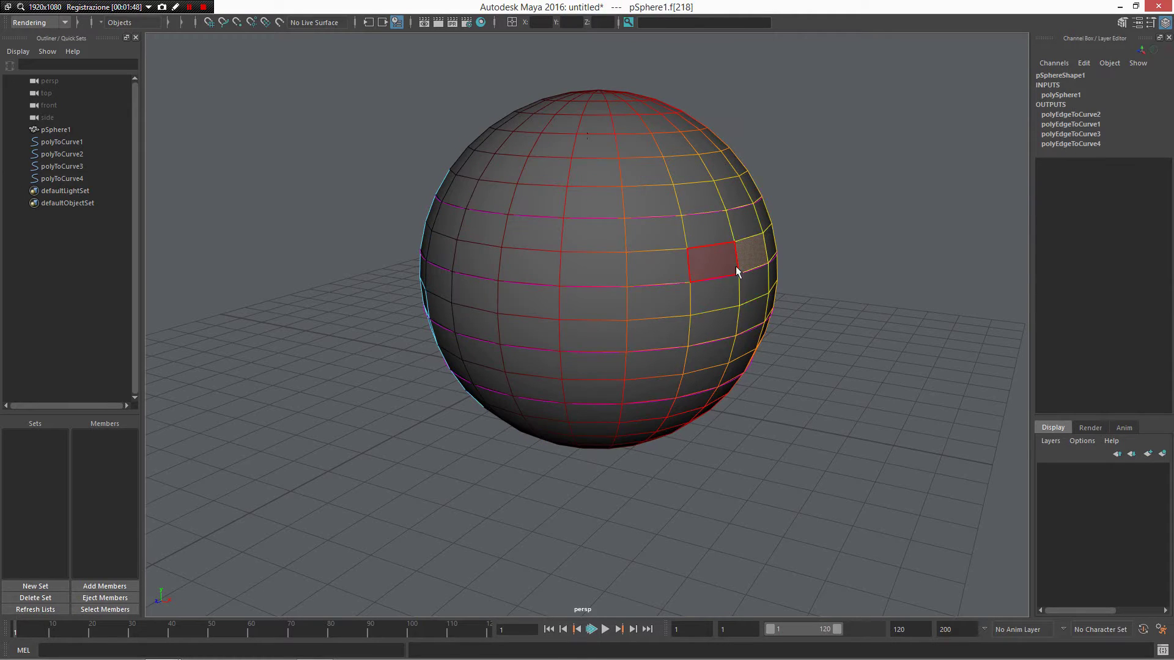
alt+drag(759, 287, 797, 309)
alt+right_drag(798, 309, 665, 238)
alt+middle_drag(665, 238, 568, 253)
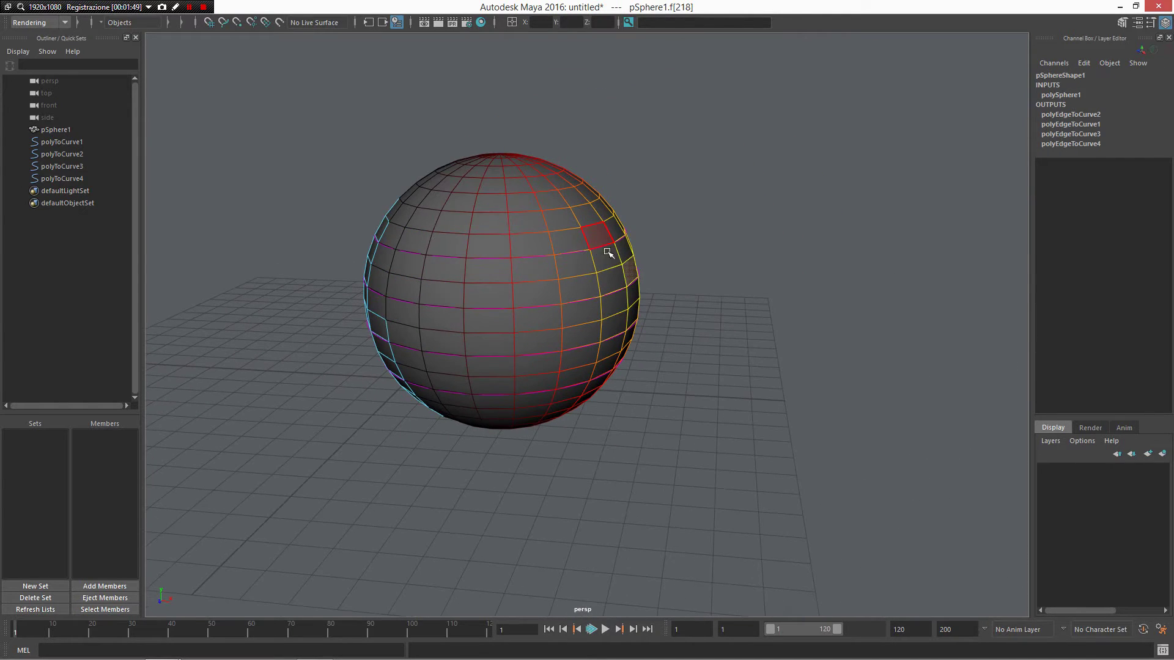
key(w)
drag(655, 272, 575, 304)
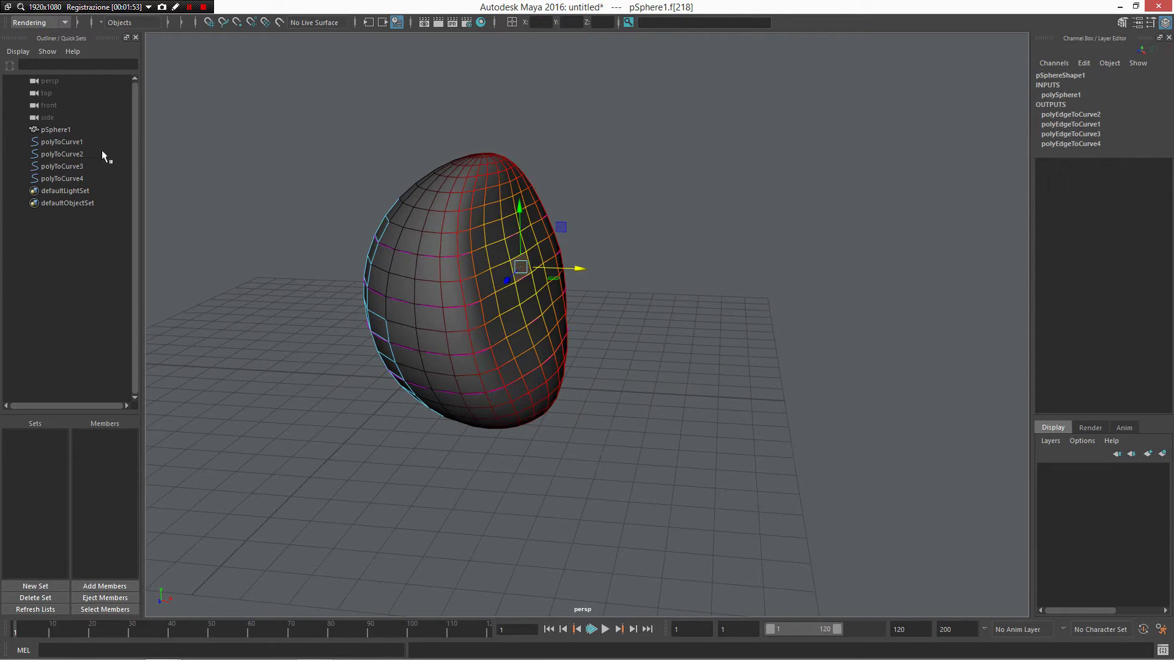
Return the deformed sphere to object mode and hide it, leaving only the curves shown
click(427, 224)
right_drag(428, 225, 454, 202)
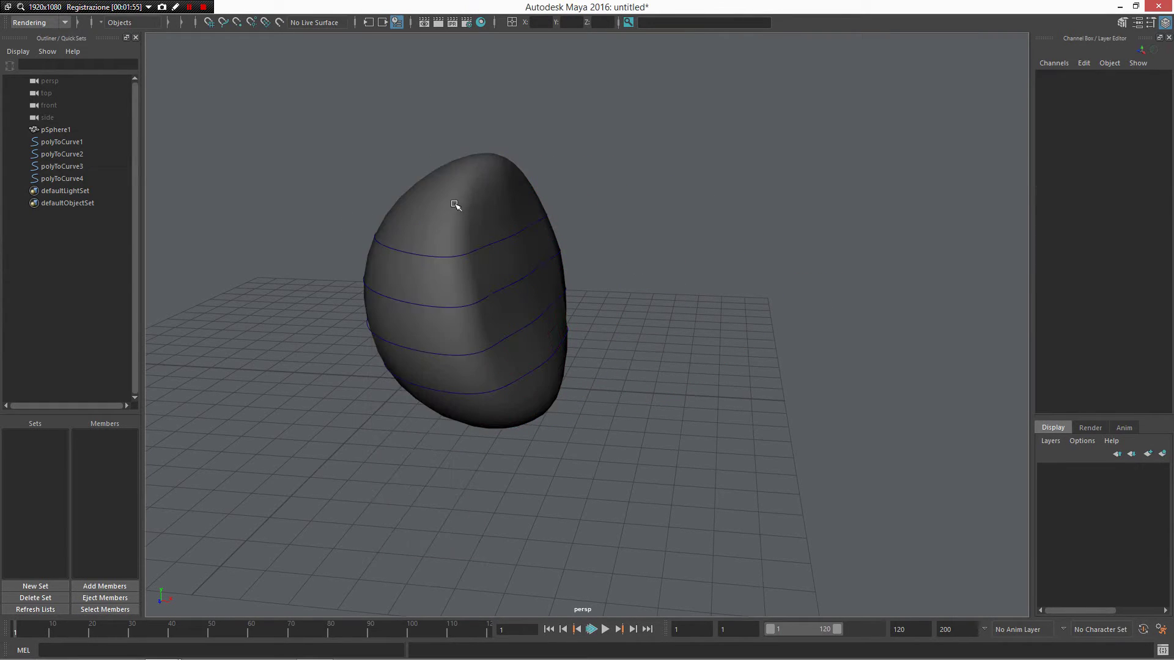
click(431, 261)
key(ctrl+h)
alt+drag(702, 398, 682, 367)
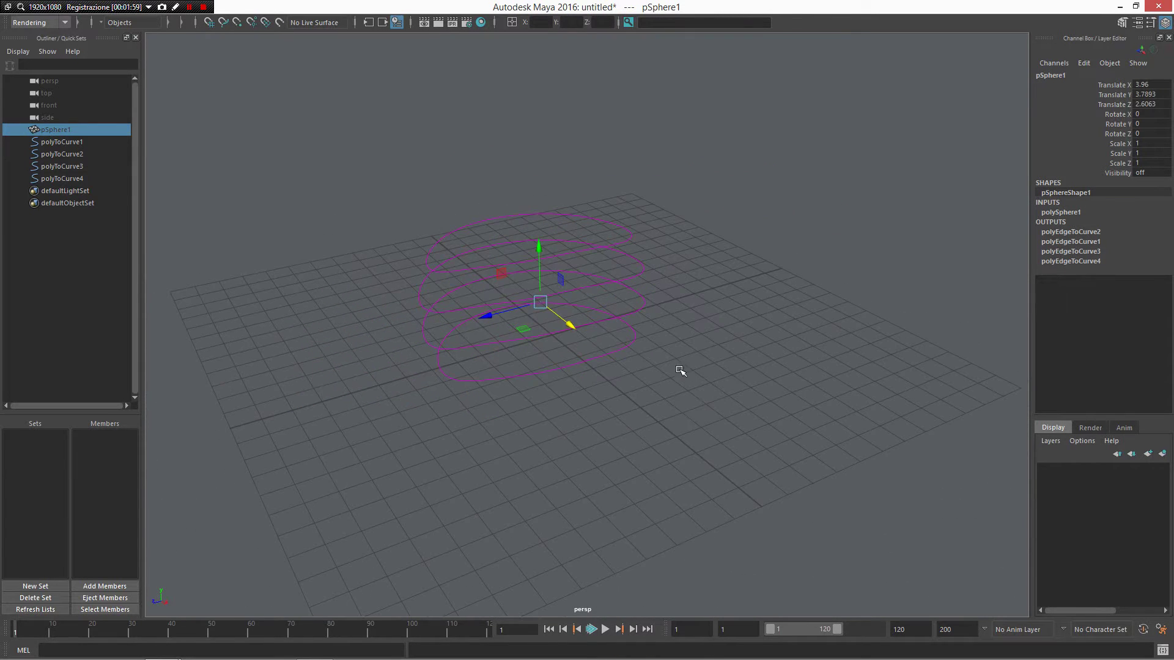
Start a new scene and draw a long polygon plane divided into 9 by 2 faces
key(ctrl+n)
click(590, 339)
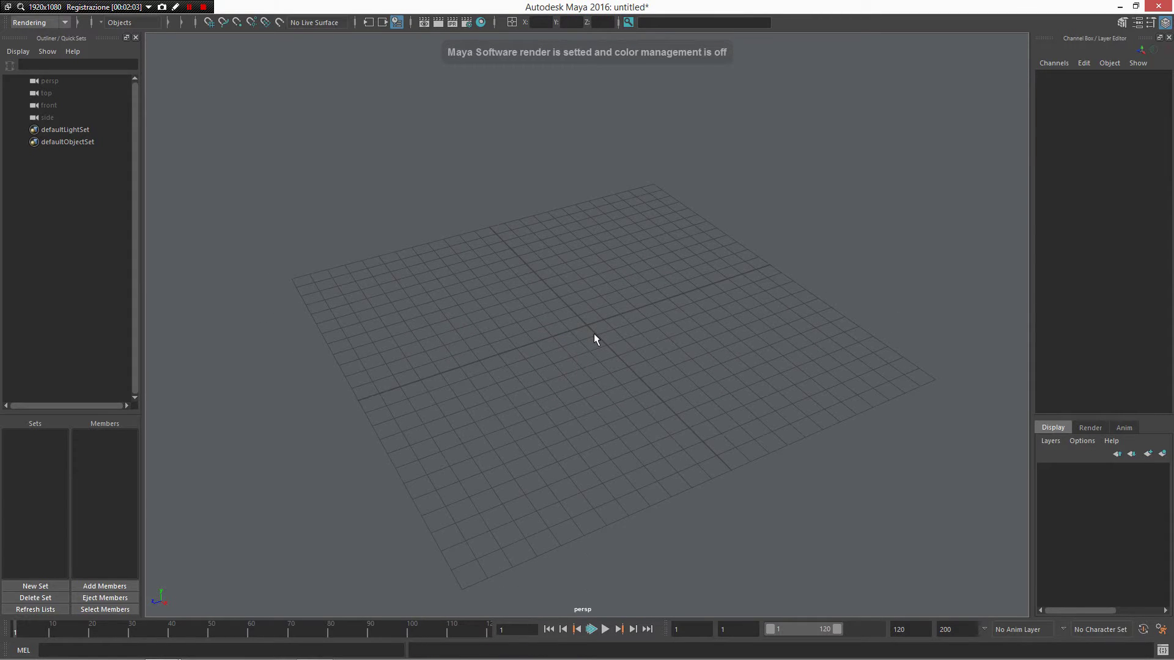
shift+right_click(597, 321)
right_drag(586, 324, 621, 285)
drag(562, 353, 582, 380)
Select a crosswise edge near the plane's middle and raise it with soft selection to form a smooth hump
right_drag(579, 323, 577, 281)
click(584, 412)
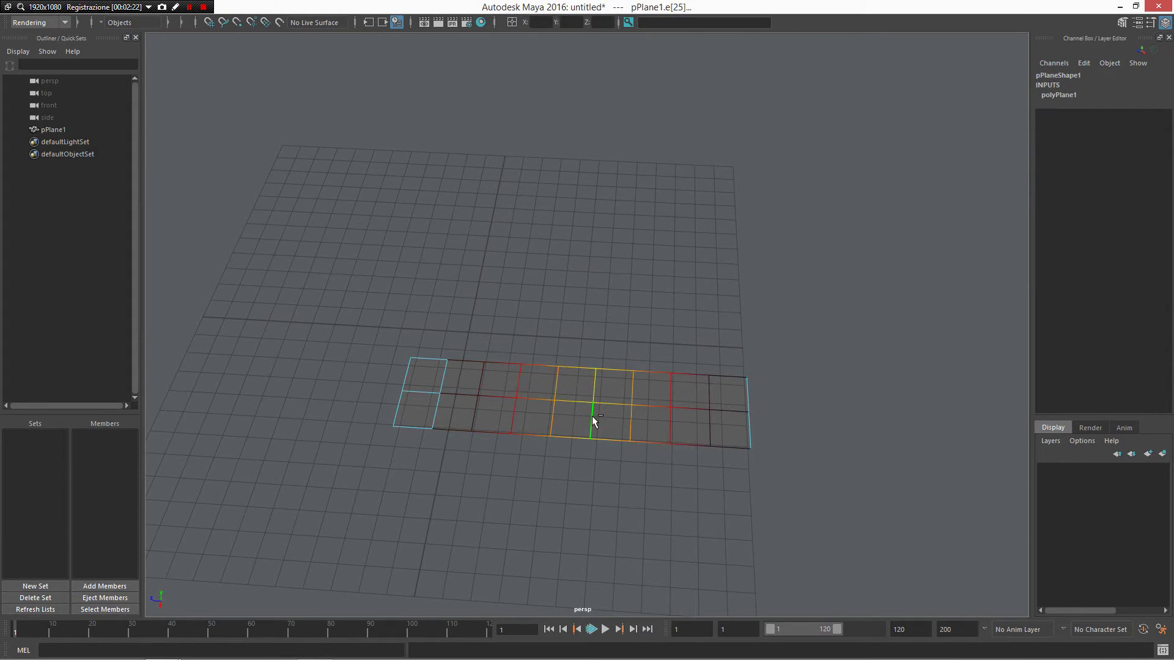
key(w)
click(606, 325)
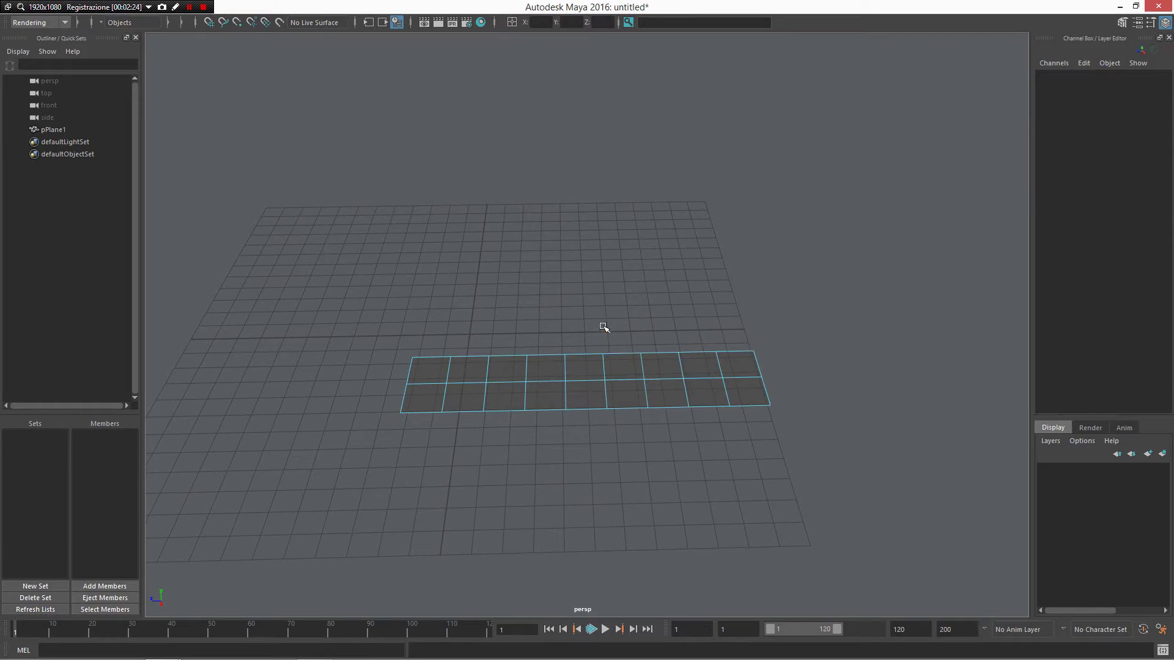
click(605, 373)
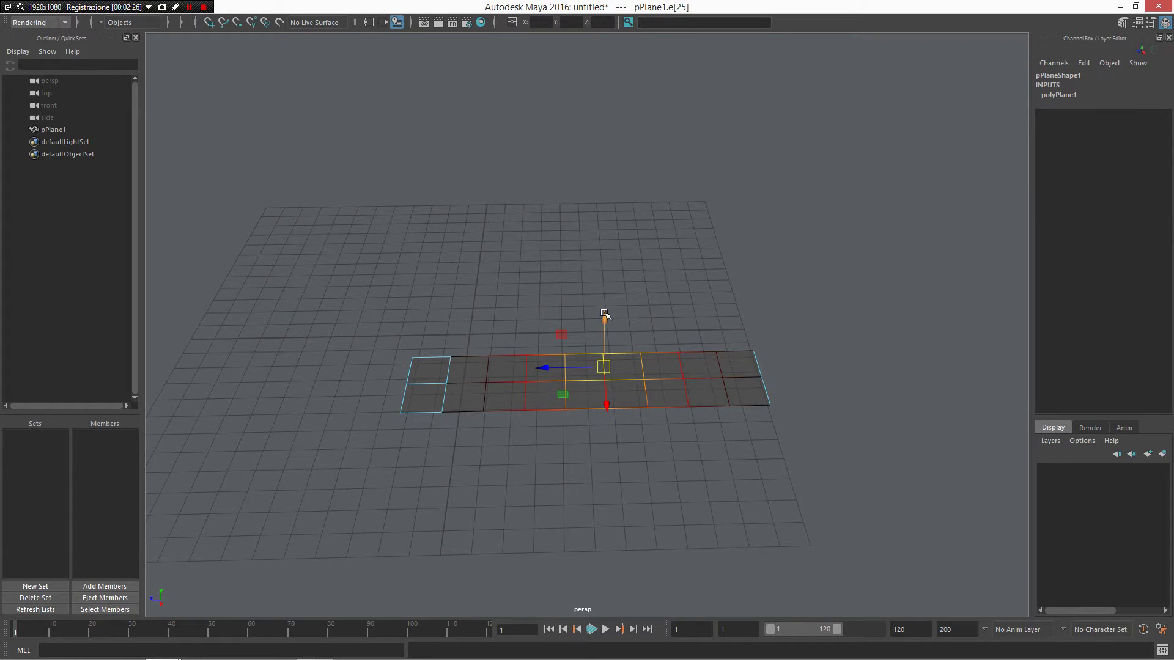
drag(605, 315, 524, 335)
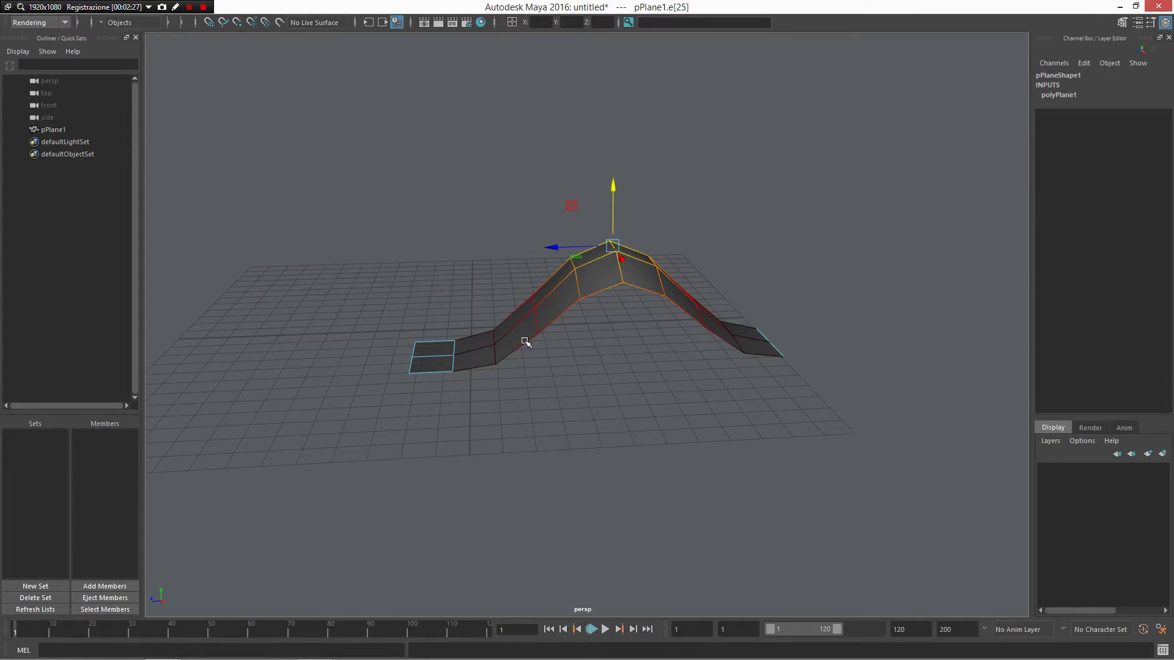
Select a crosswise edge at the foot of the hump, narrow the soft selection falloff and raise the edge slightly
click(496, 332)
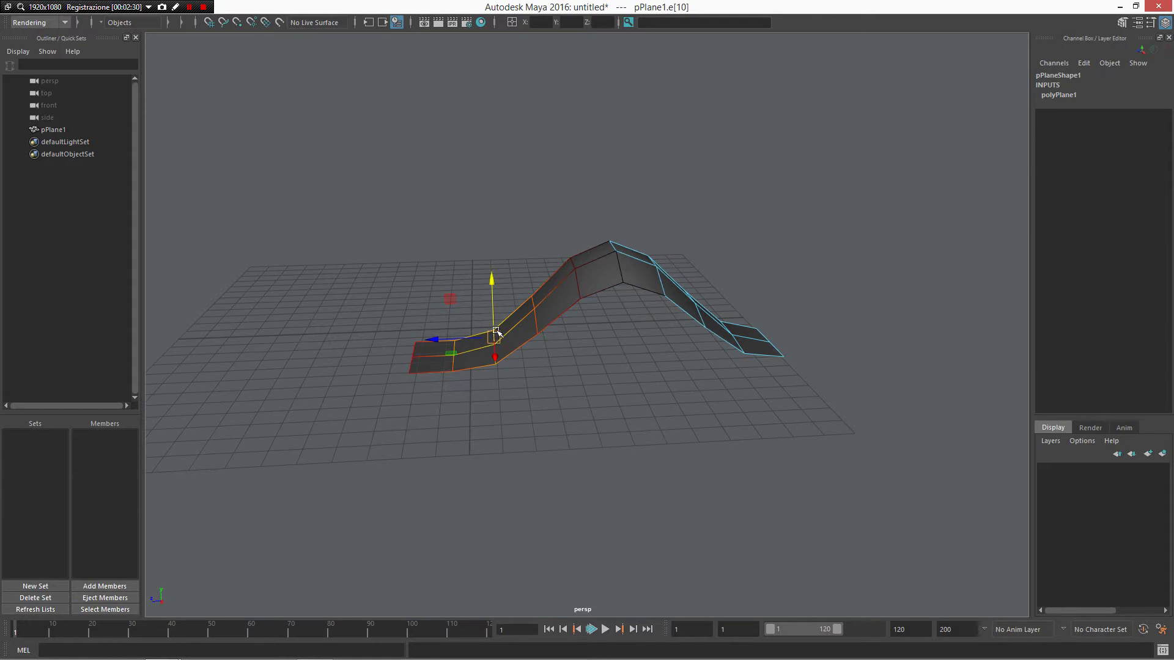
key(b)
drag(474, 331, 447, 338)
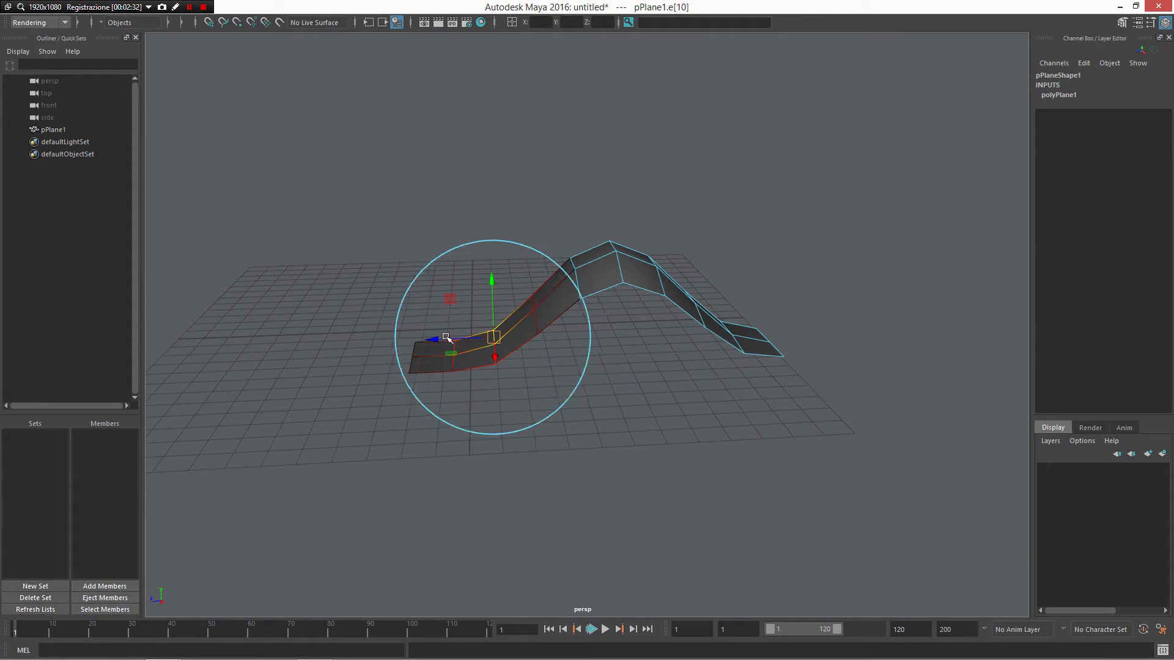
drag(493, 280, 489, 246)
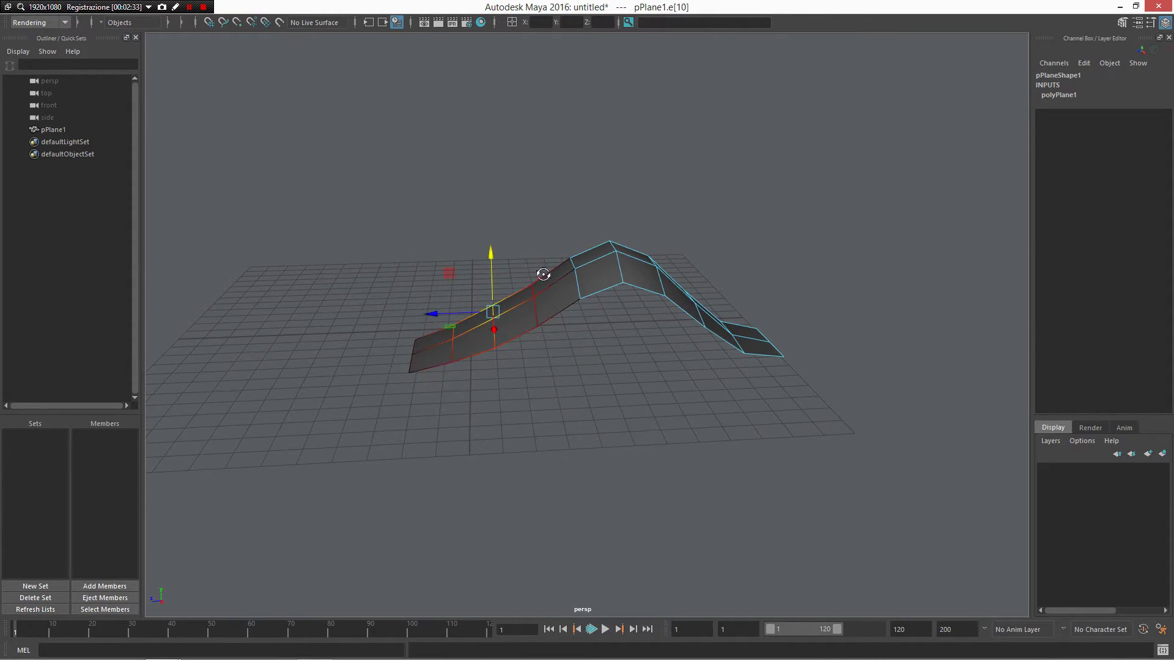
alt+drag(542, 275, 529, 313)
Return to object mode and duplicate the bent plane twice, placing the copies side by side
right_drag(497, 268, 552, 235)
alt+drag(532, 314, 512, 329)
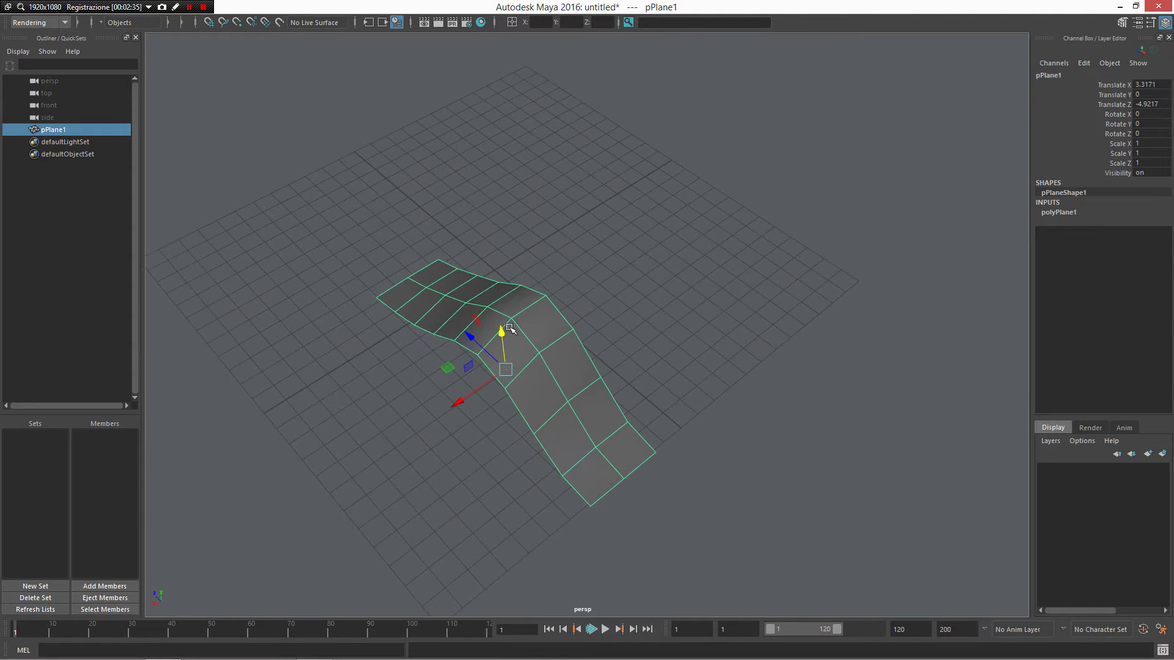
key(ctrl+d)
drag(472, 397, 487, 327)
key(ctrl+d)
click(487, 328)
Select all three planes and inspect from several angles how their adjoining edges line up
drag(823, 338, 508, 293)
alt+drag(642, 311, 556, 283)
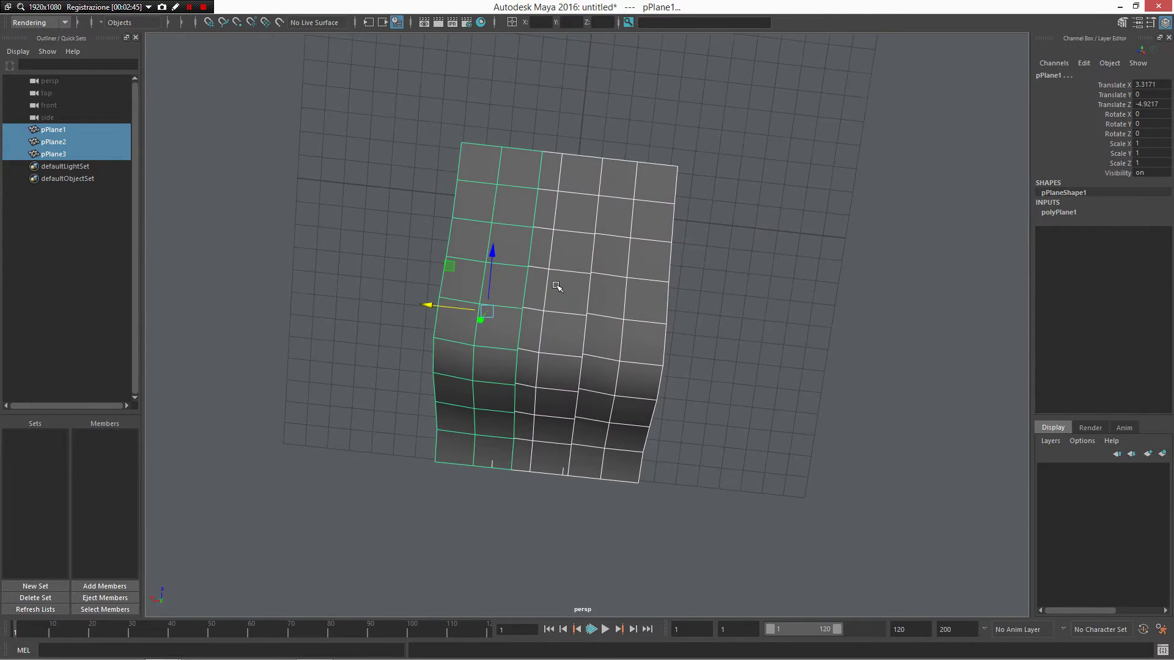
alt+drag(637, 283, 574, 263)
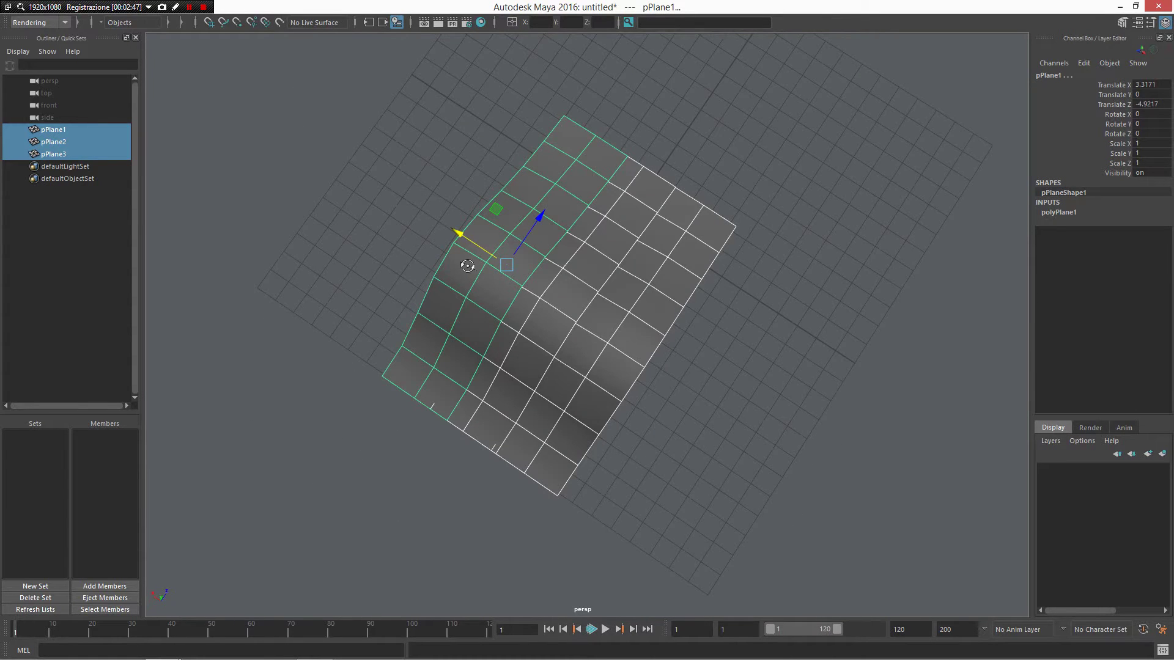
alt+drag(468, 266, 585, 224)
alt+drag(542, 371, 676, 306)
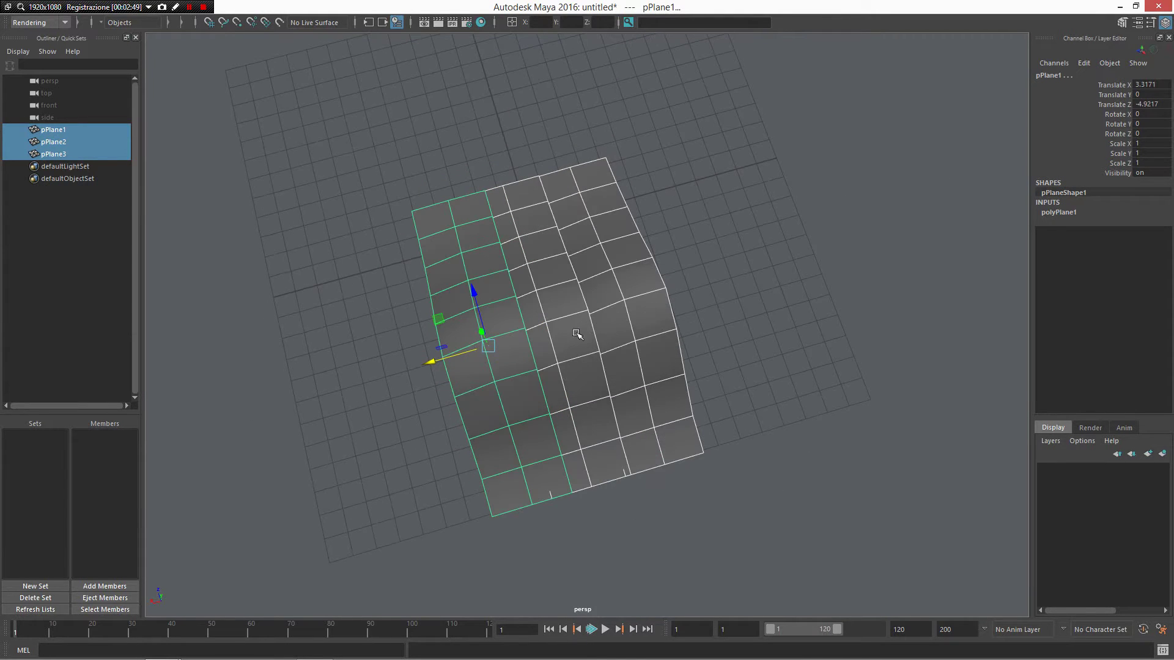
alt+drag(577, 333, 636, 215)
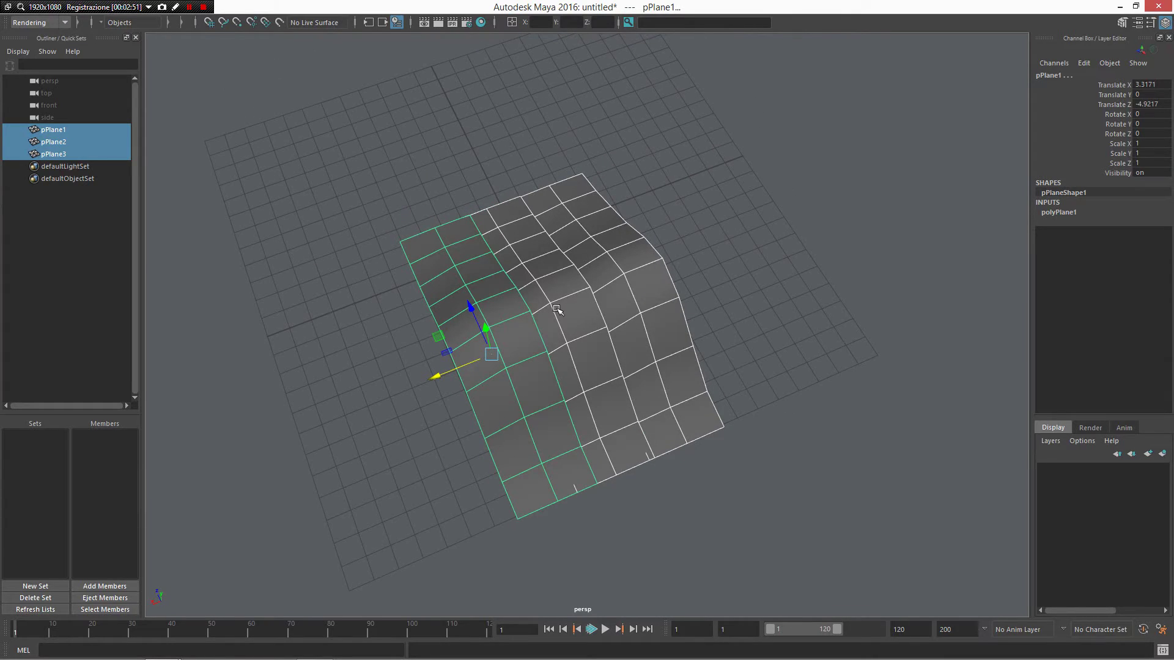
Examine the three selected bent planes and their adjoining borders from above, the side and low angles
alt+drag(519, 347, 449, 300)
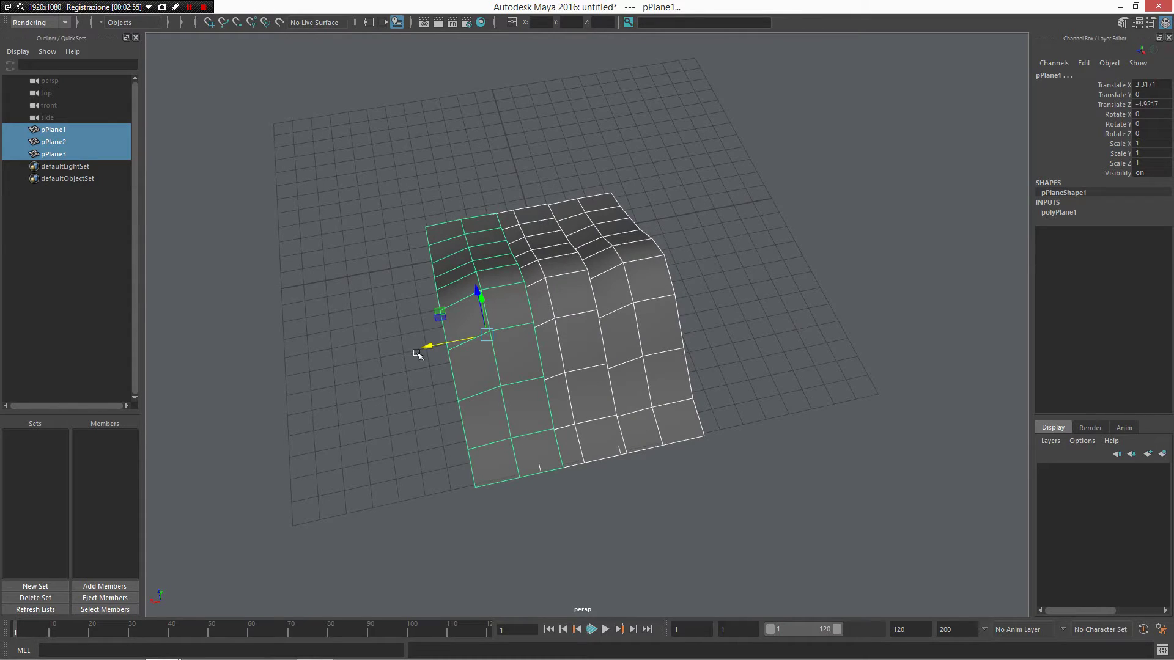
alt+drag(398, 343, 598, 131)
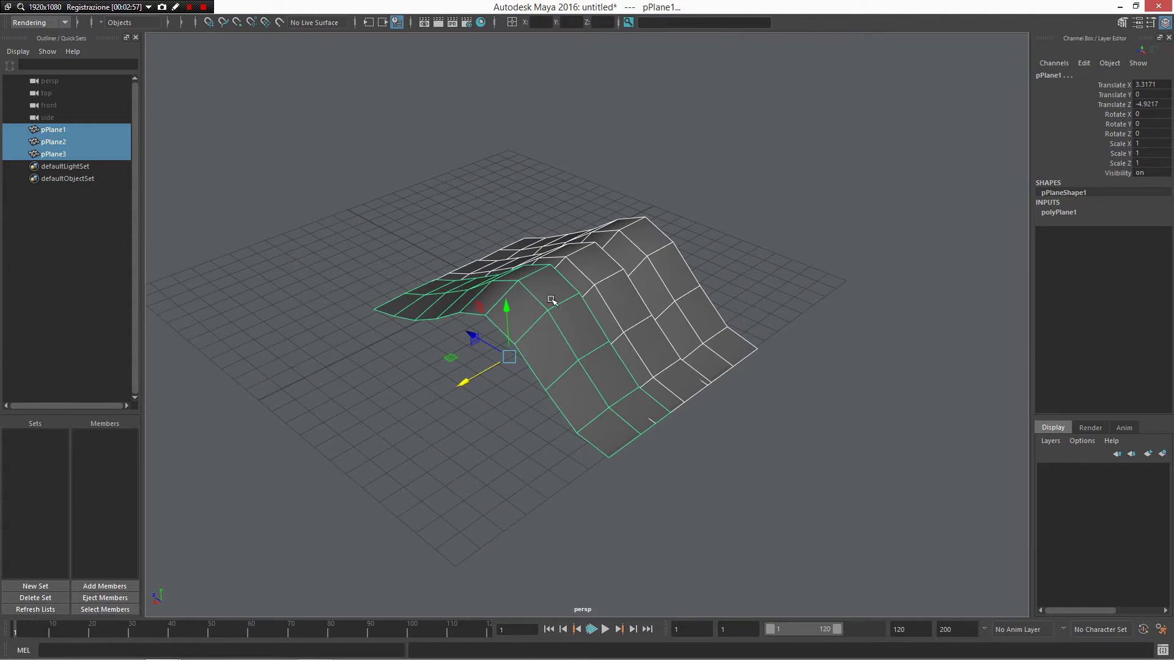
alt+drag(552, 304, 697, 393)
alt+drag(677, 346, 686, 318)
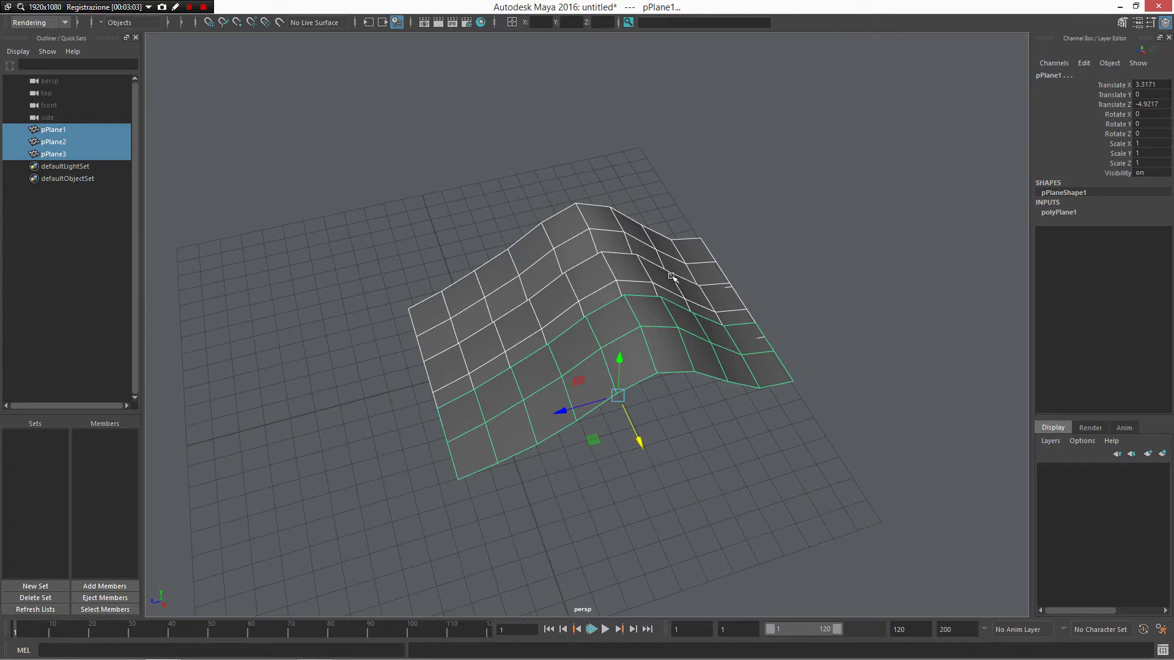
alt+drag(617, 322, 672, 404)
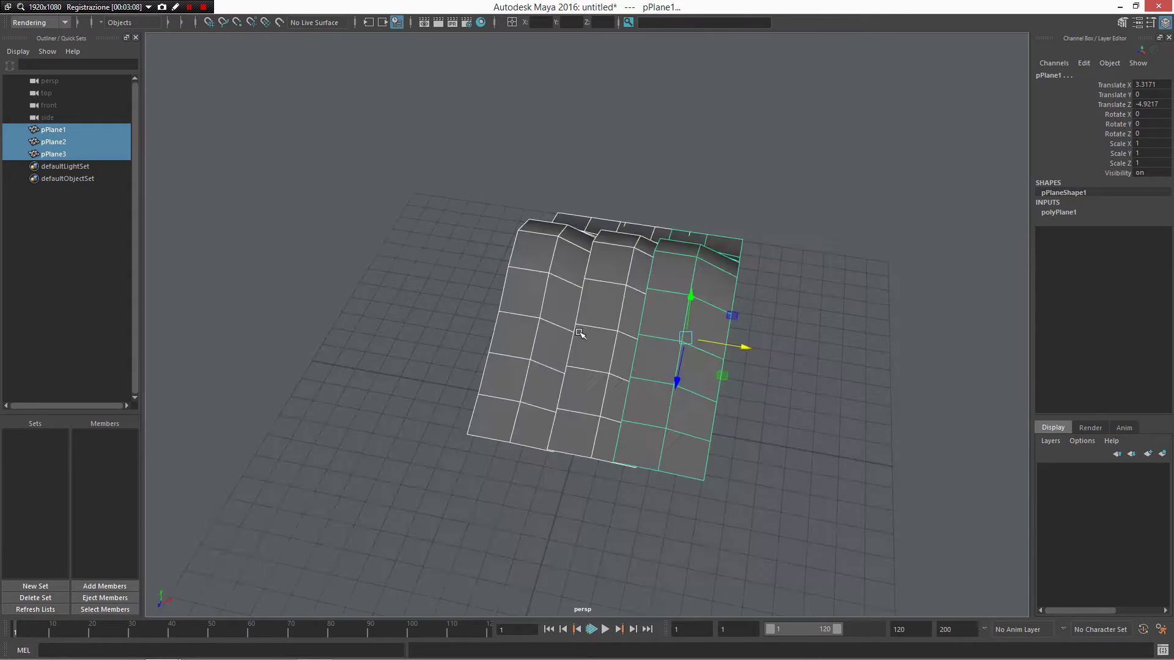
alt+drag(559, 276, 557, 351)
alt+drag(663, 369, 681, 160)
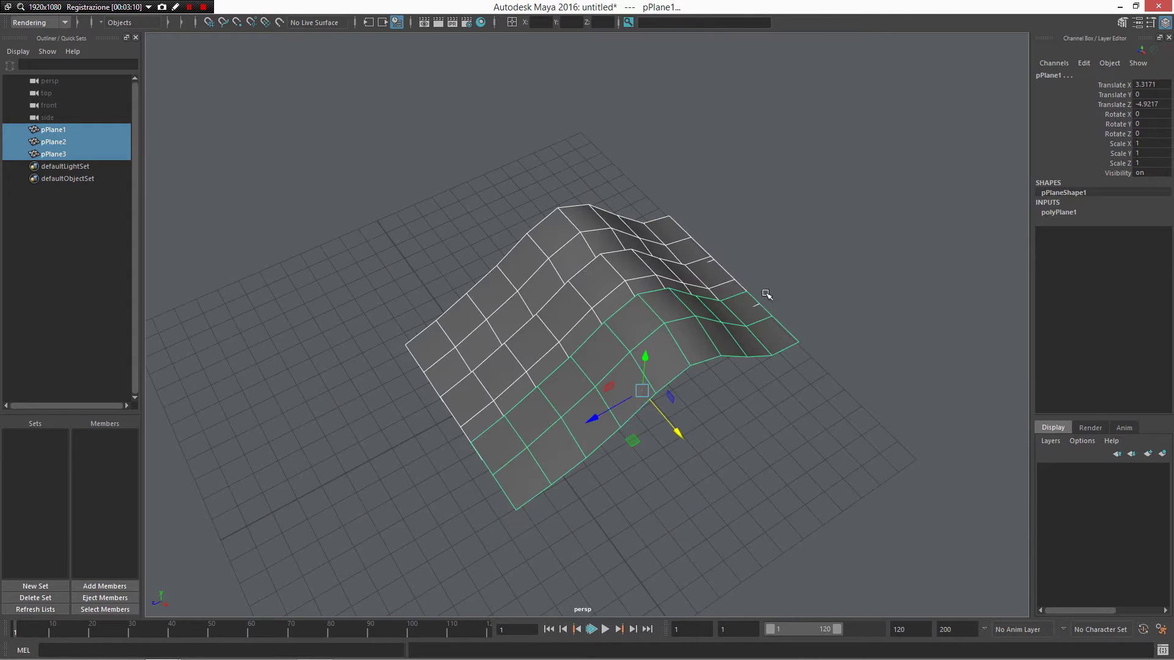
alt+drag(692, 312, 472, 237)
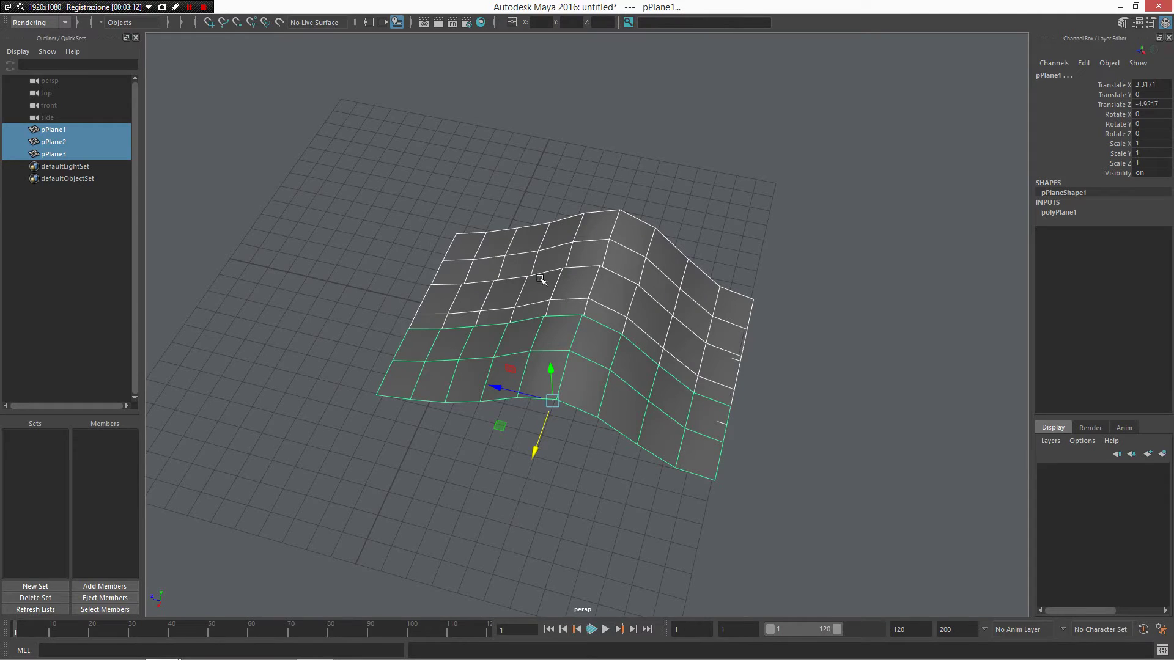
alt+drag(606, 272, 369, 73)
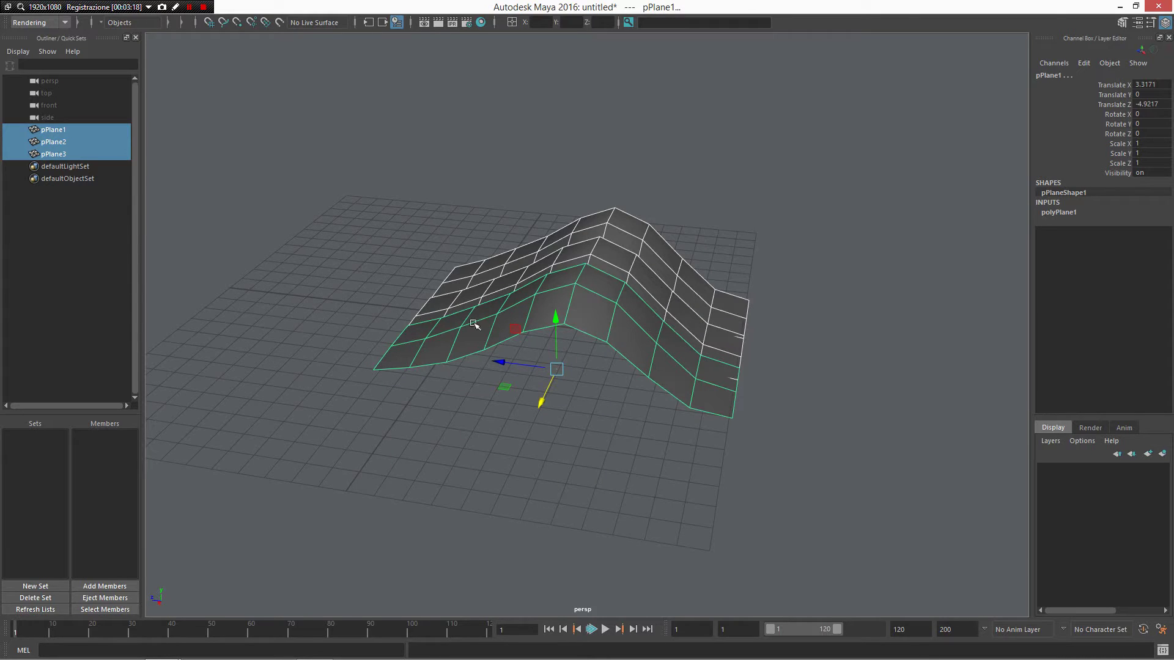
alt+drag(796, 347, 511, 346)
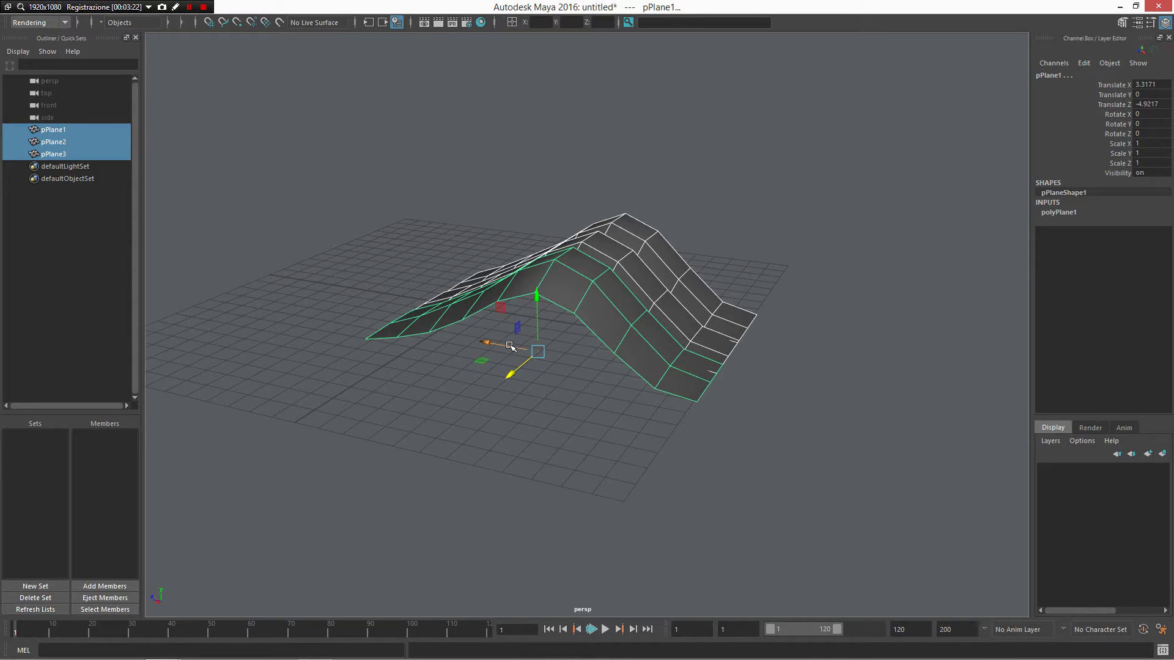
mouse_move(511, 346)
alt+mouse_down()
mouse_move(722, 370)
mouse_move(772, 278)
alt+mouse_up()
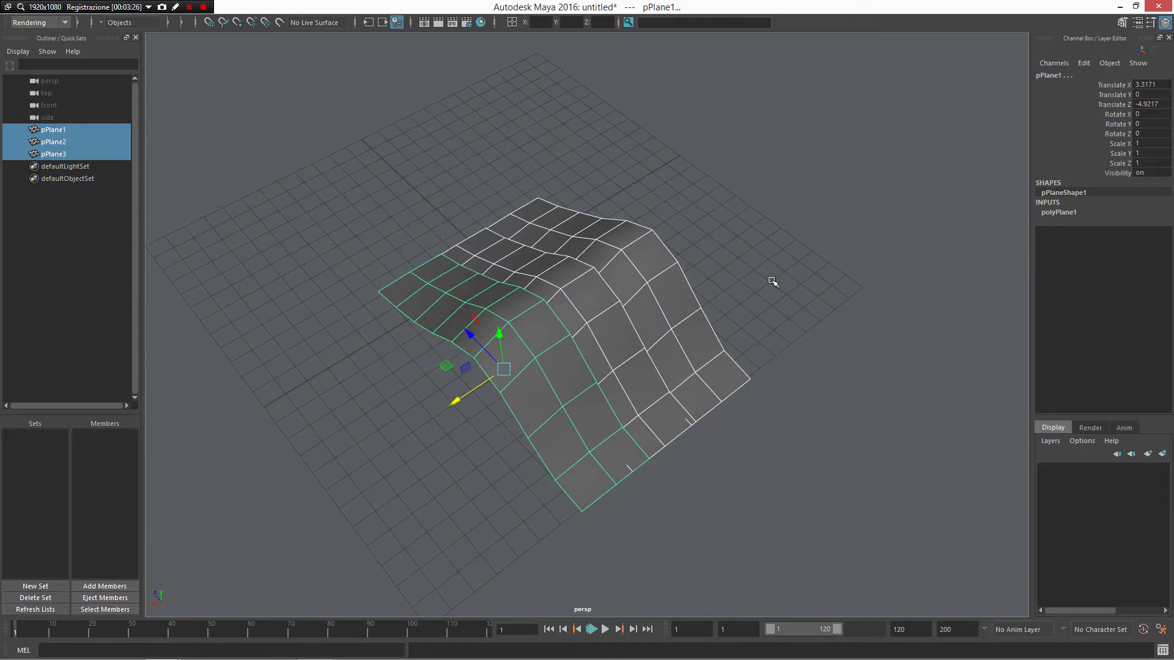
Reselect the three bent planes and combine them into a single mesh
key(3)
click(770, 278)
drag(382, 476, 715, 247)
alt+drag(490, 379, 514, 360)
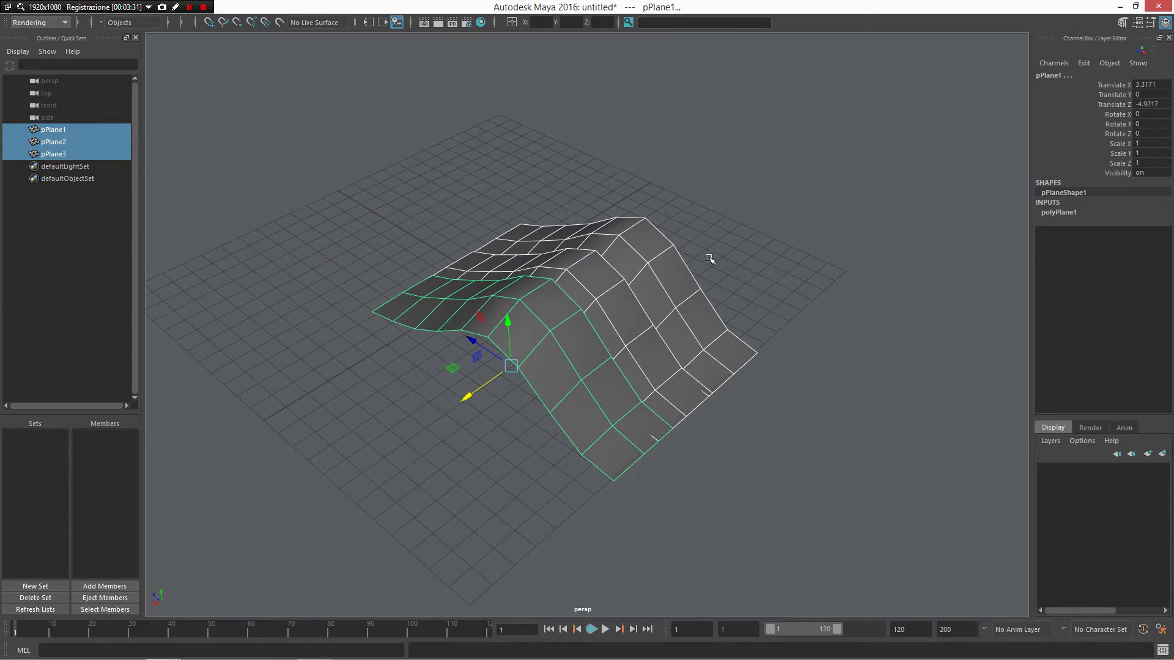
shift+right_drag(680, 305, 822, 224)
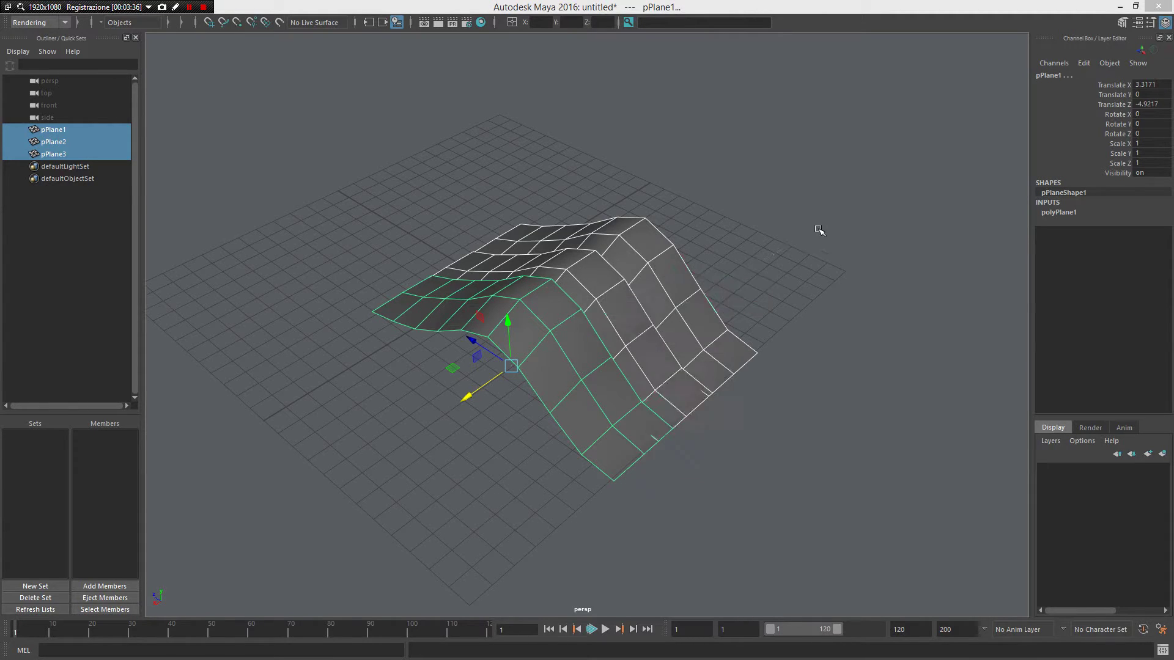
alt+drag(827, 218, 693, 326)
mouse_move(589, 365)
alt+mouse_down()
mouse_move(553, 383)
mouse_move(598, 364)
alt+mouse_up()
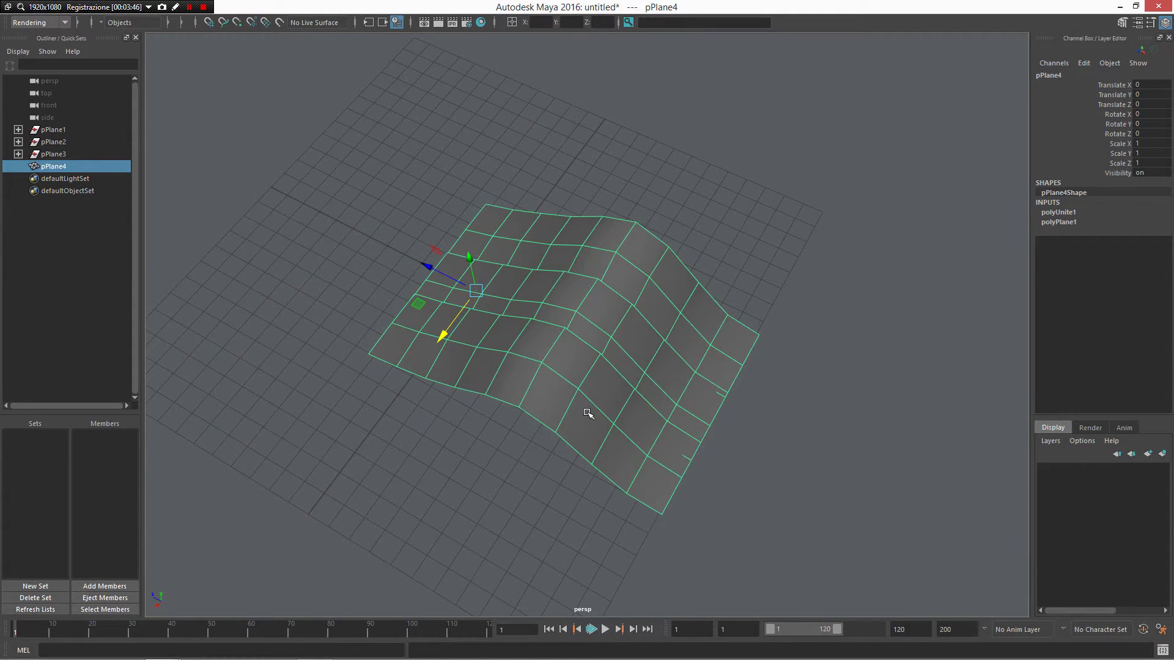
Switch to the perspective and UV Editor layout and frame the combined mesh's overlapping UV shells
key(u)
alt+right_drag(621, 533, 437, 448)
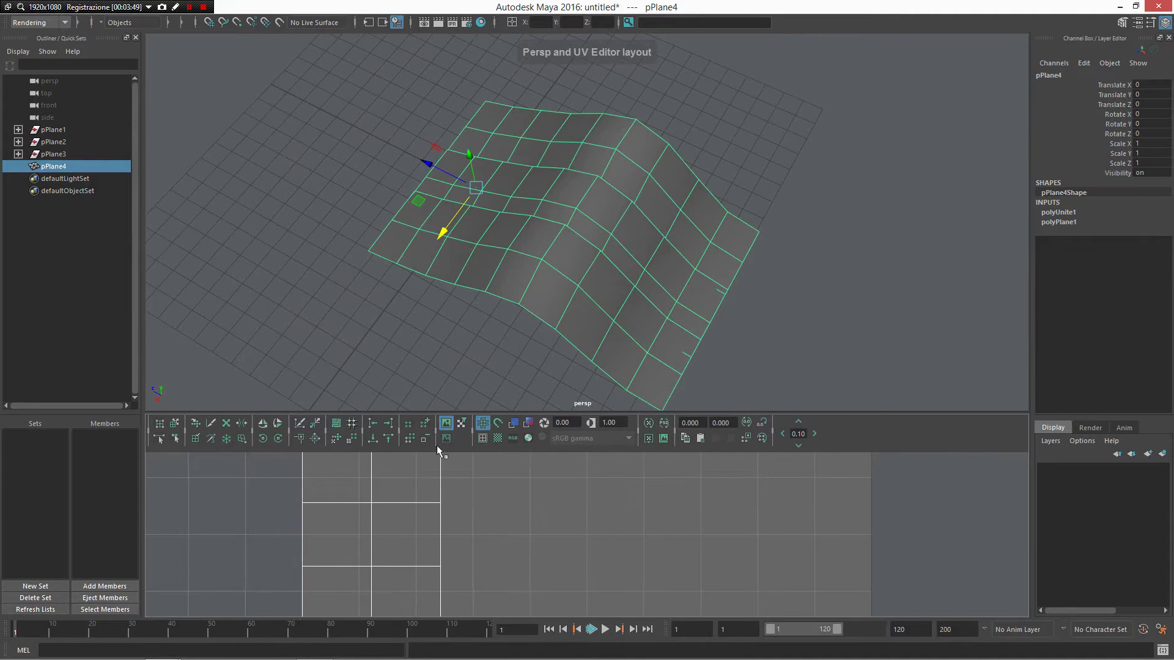
key(super)
key(super)
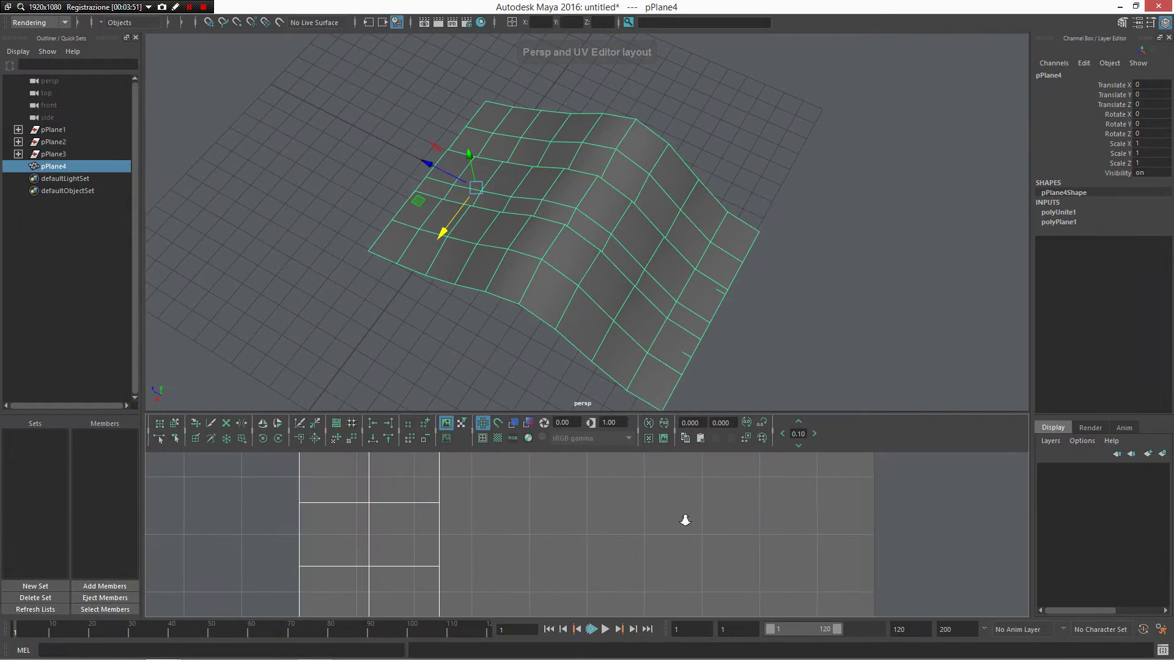
alt+right_drag(683, 515, 596, 503)
alt+middle_drag(596, 503, 727, 505)
alt+right_drag(727, 506, 524, 524)
scroll(529, 483, down, 4)
alt+middle_drag(555, 593, 531, 528)
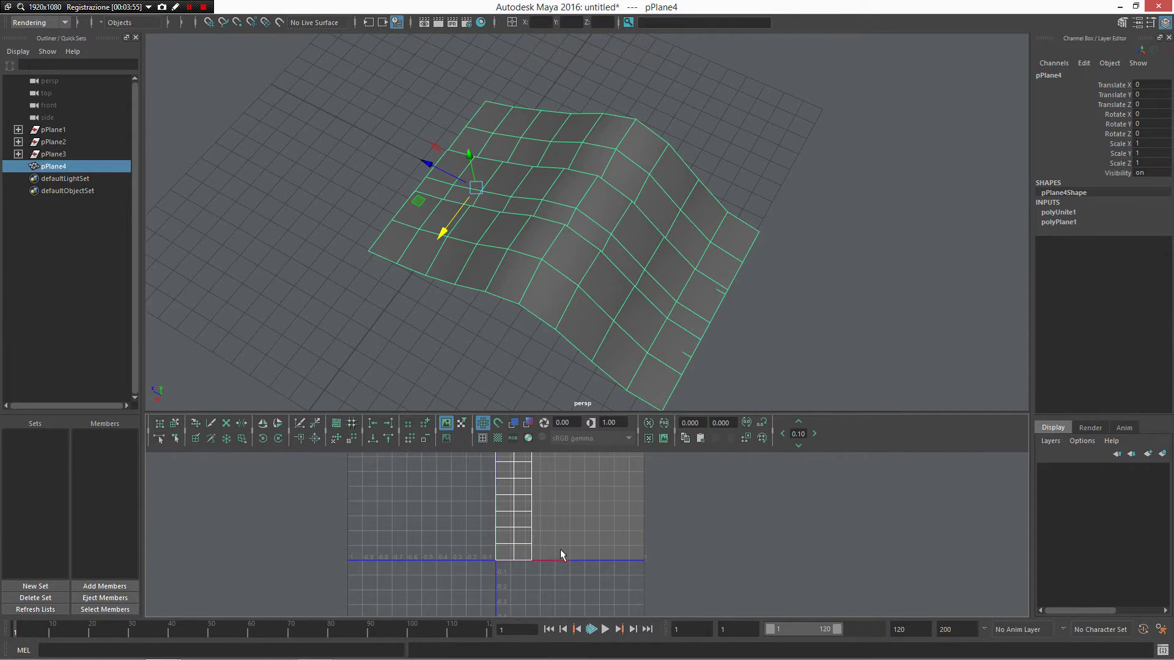
alt+drag(636, 197, 521, 225)
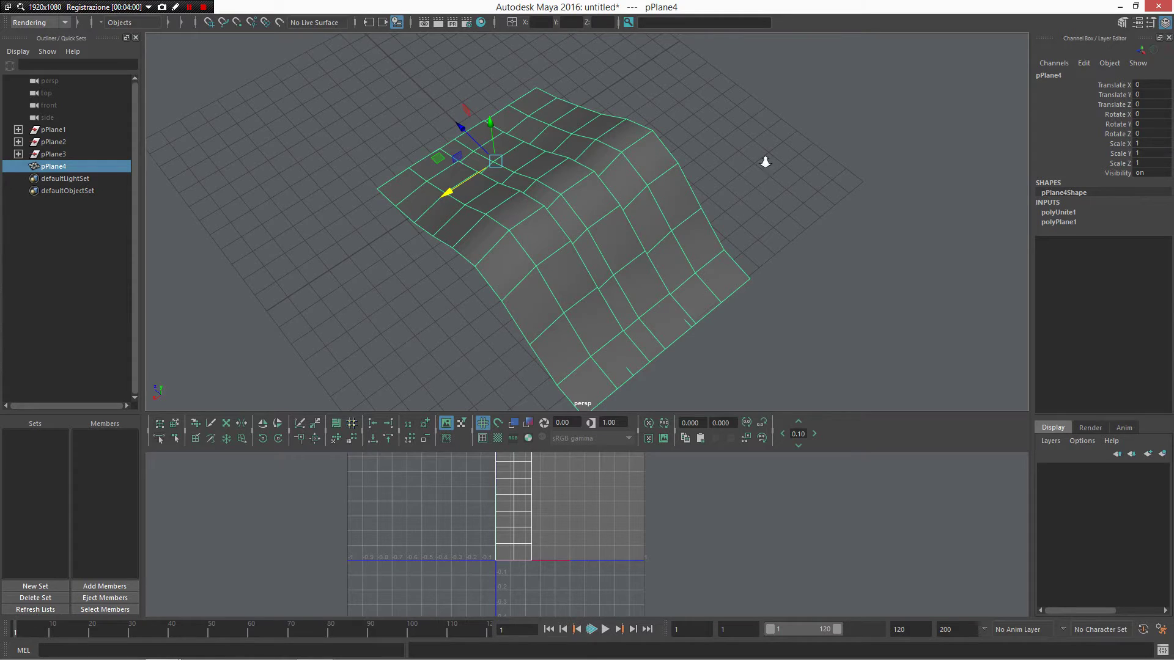
alt+right_drag(765, 162, 602, 238)
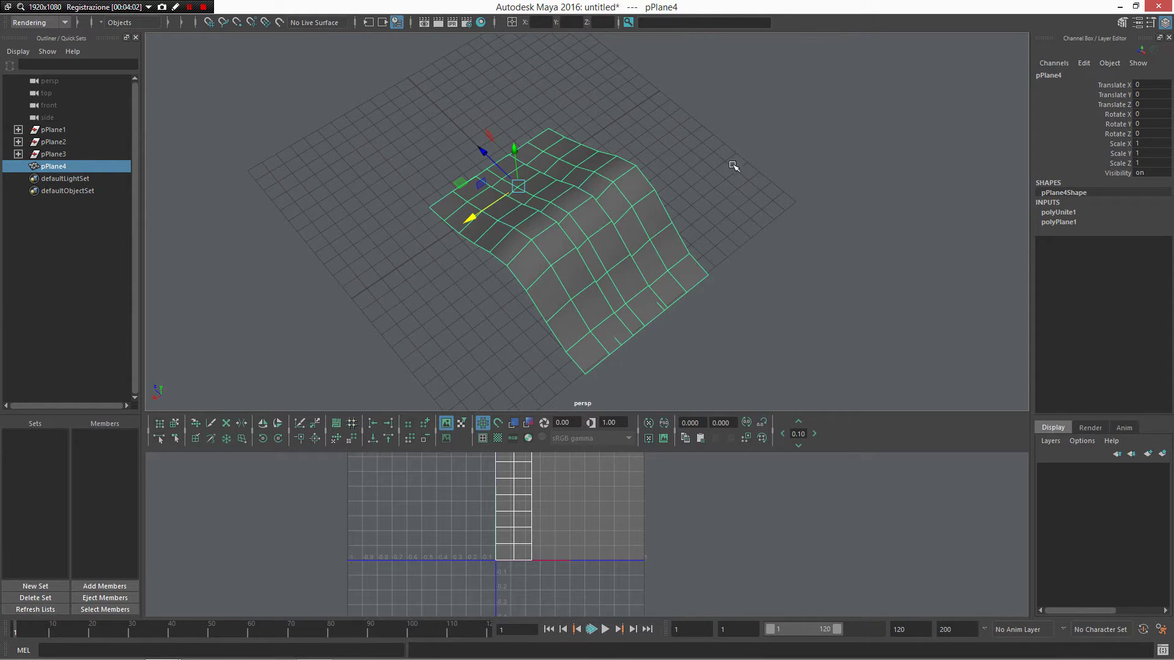
alt+right_drag(545, 556, 466, 460)
alt+middle_drag(466, 460, 447, 484)
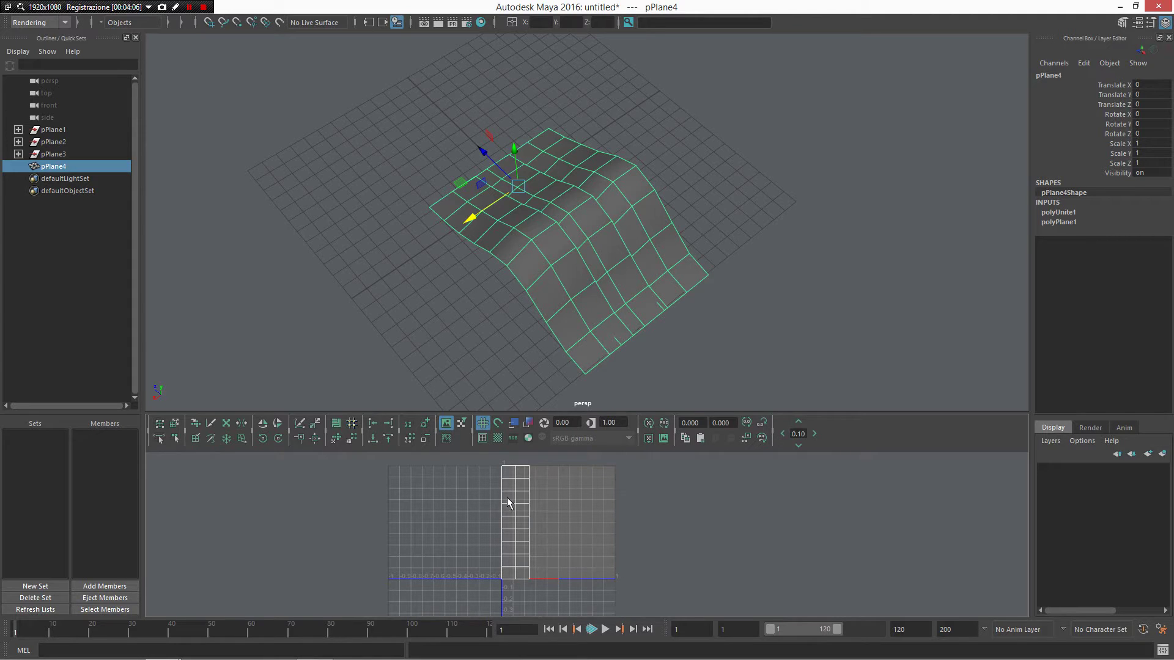
Select the central lengthwise edge loop of each of the three sections on the mesh, inspect them and clear the selection
alt+drag(611, 320, 591, 275)
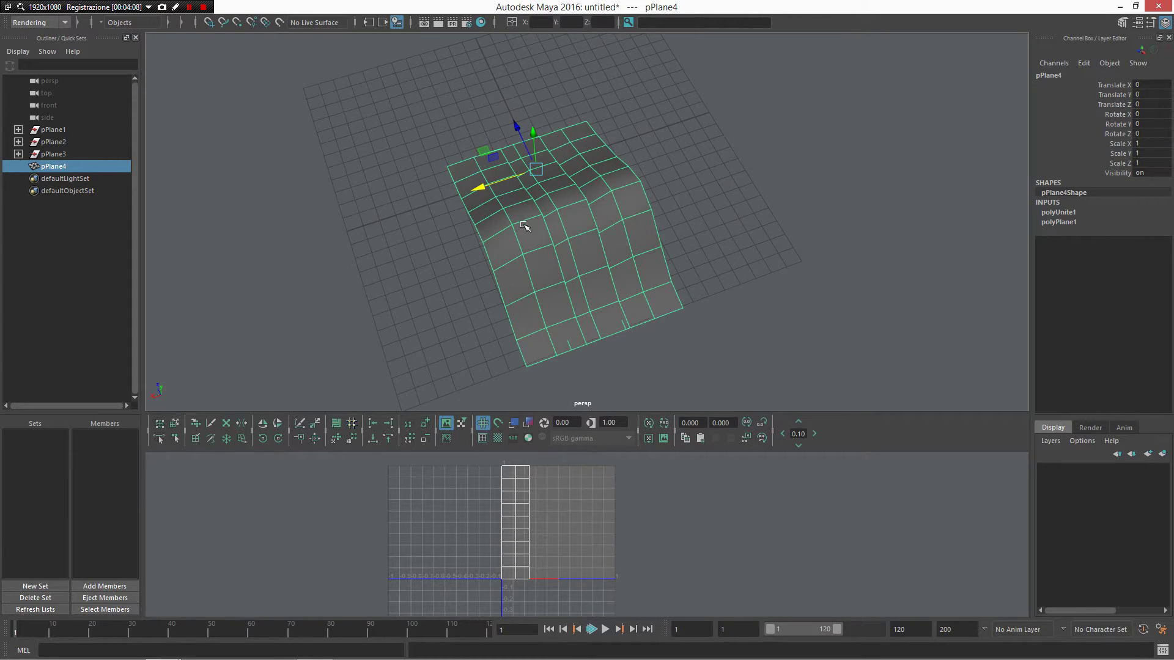
alt+middle_drag(623, 408, 603, 375)
alt+right_drag(603, 375, 630, 373)
right_drag(494, 184, 496, 140)
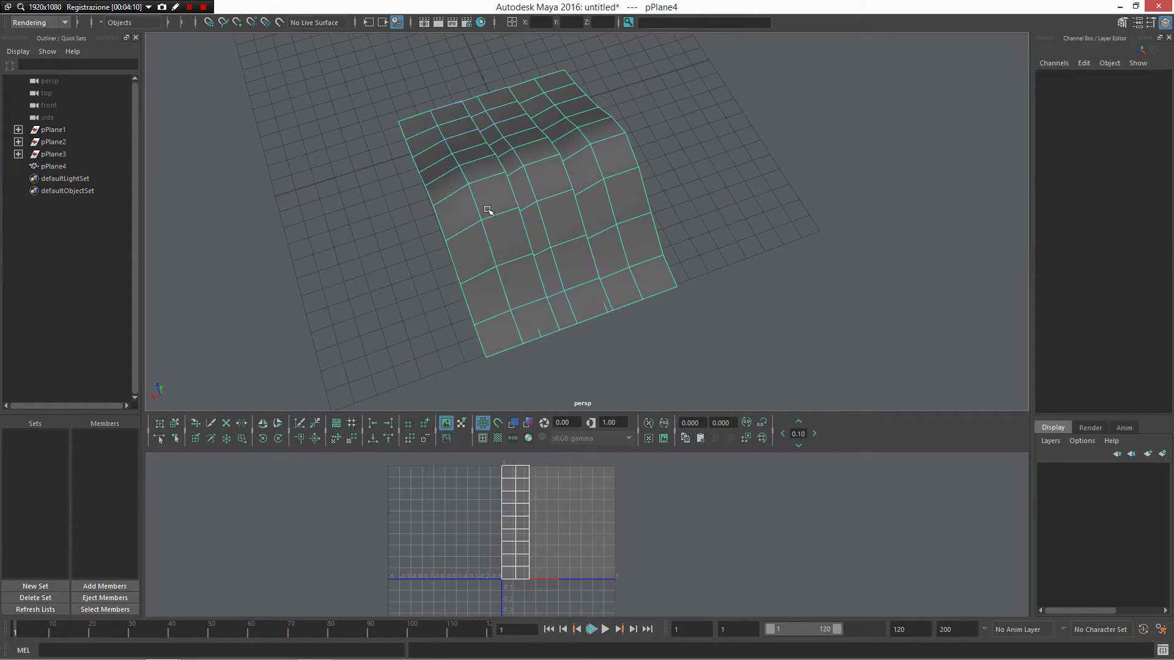
double_click(471, 200)
key(b)
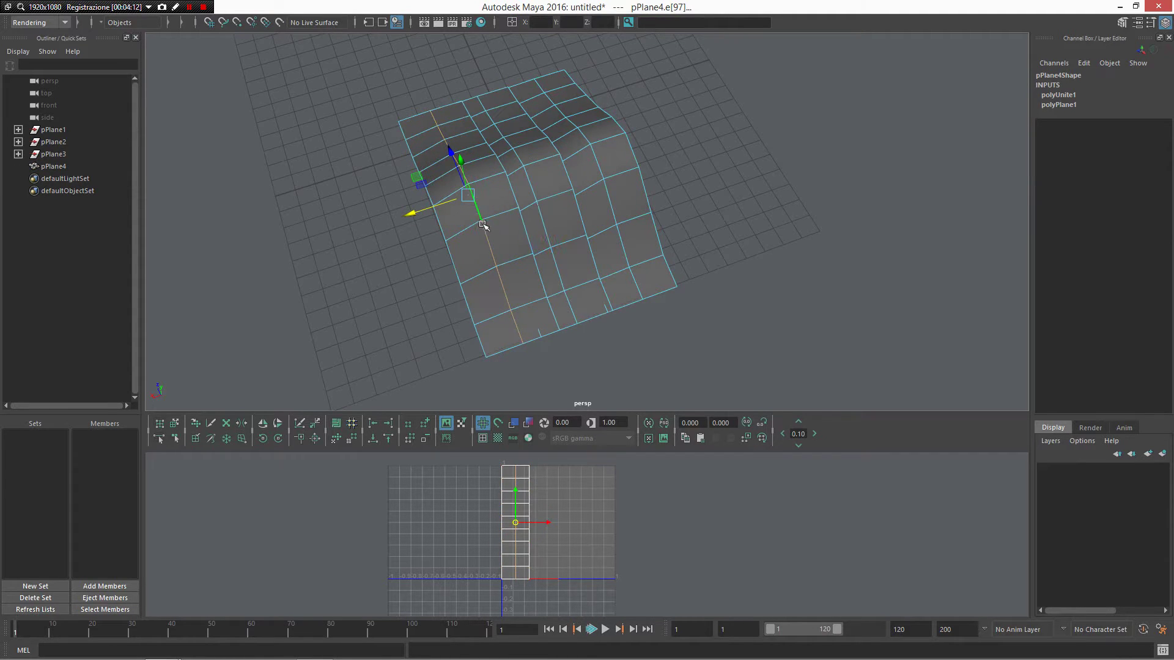
shift+double_click(538, 187)
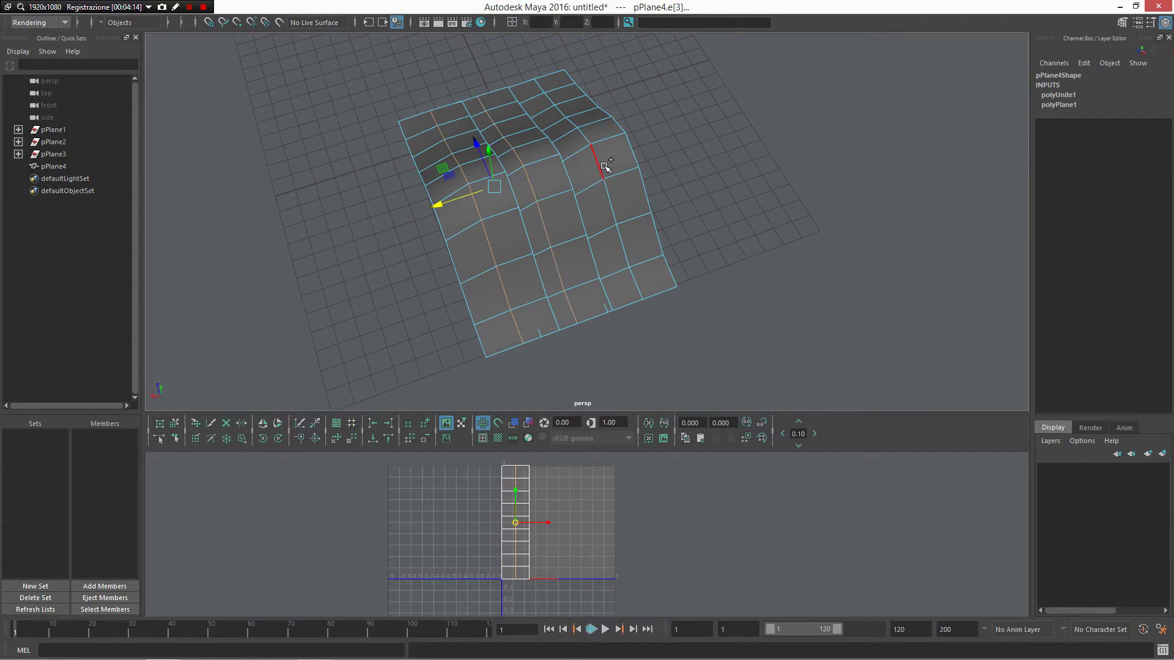
alt+drag(663, 163, 498, 129)
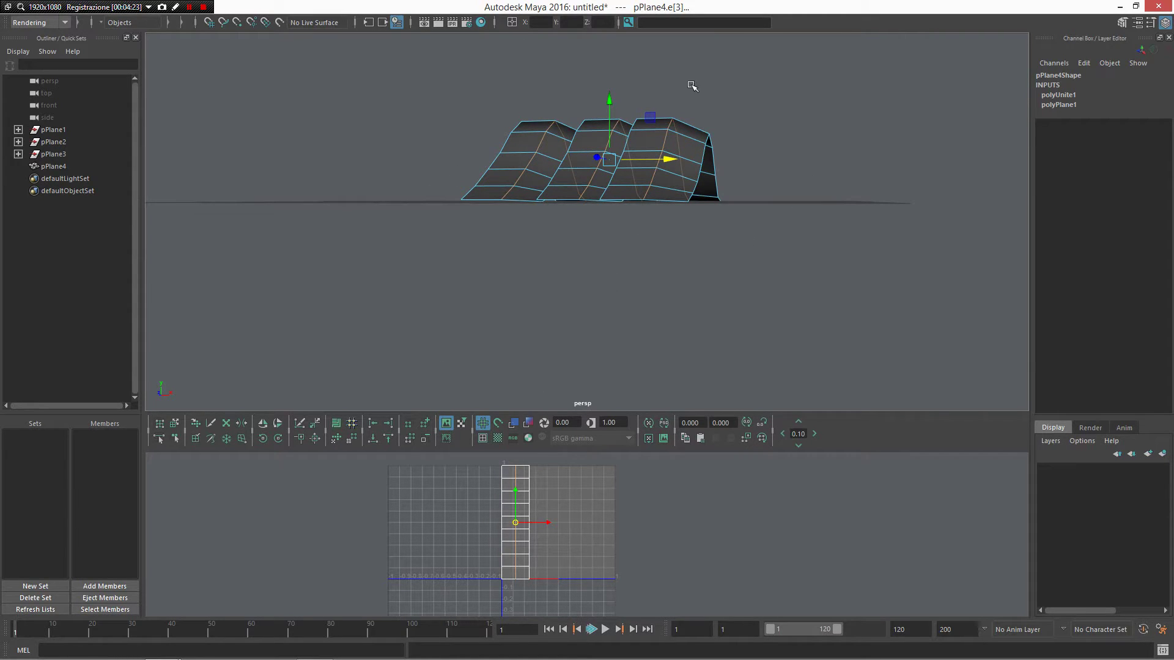
alt+drag(691, 85, 616, 241)
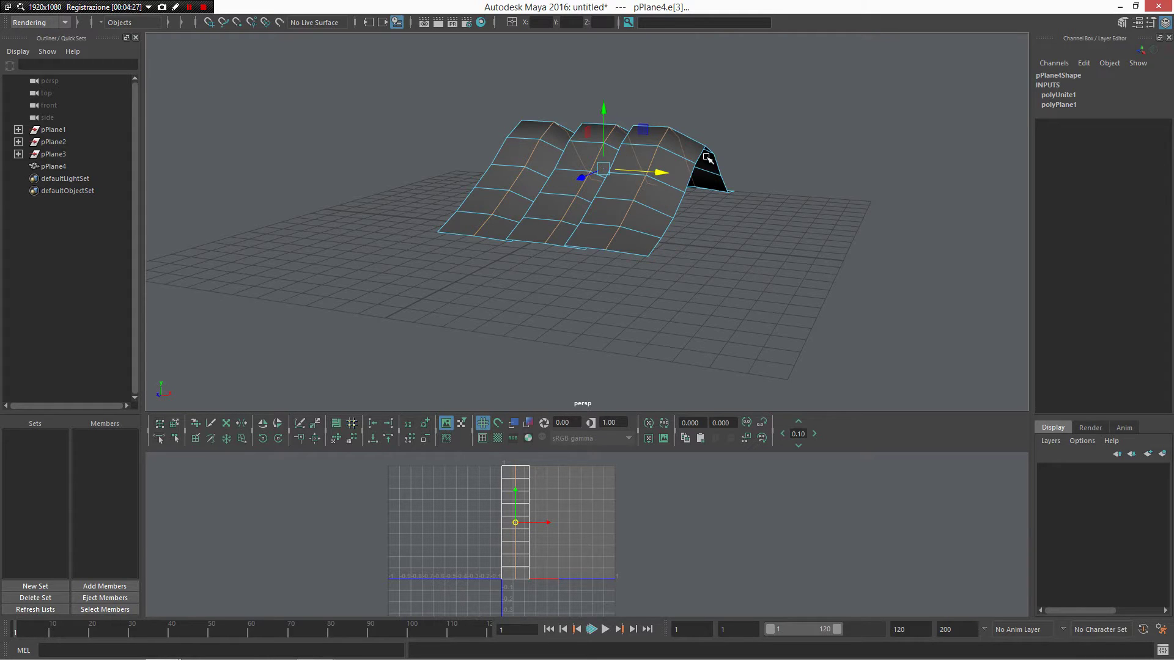
alt+drag(707, 159, 765, 262)
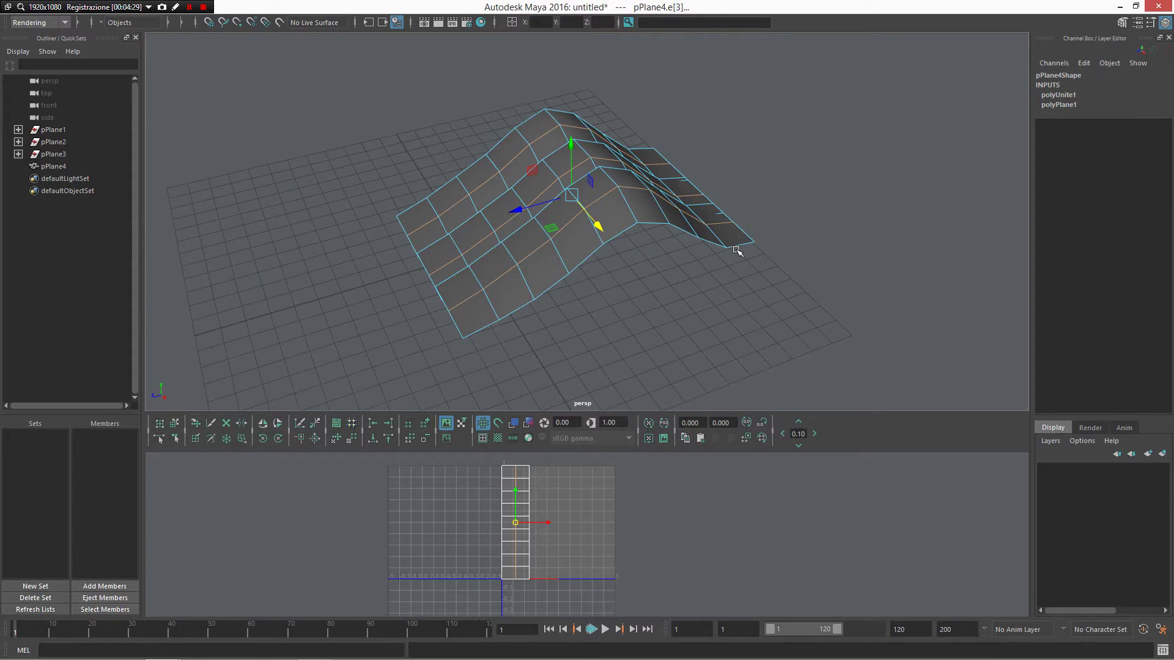
alt+drag(681, 285, 595, 276)
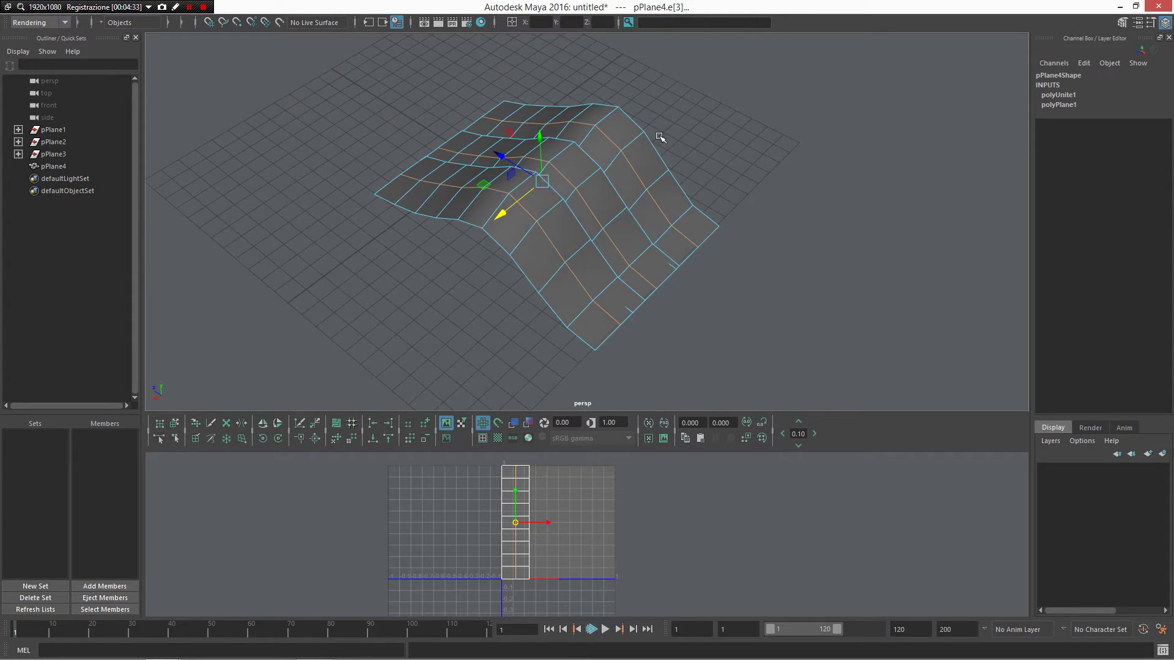
click(777, 202)
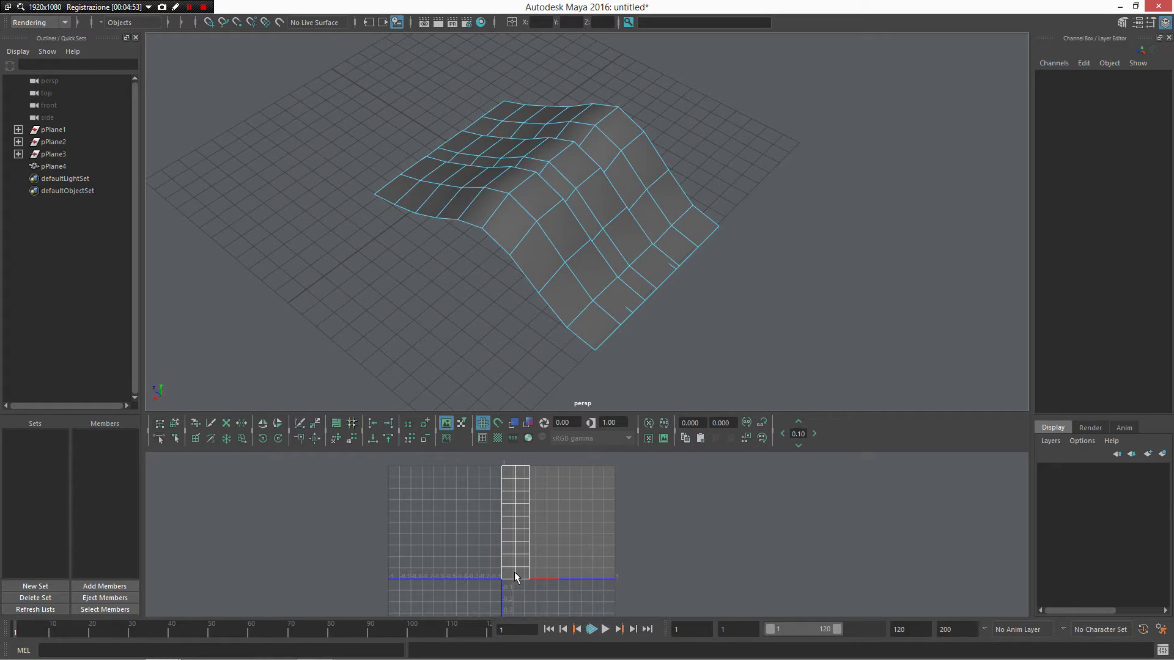
Select the central lengthwise edge loops of all three sections at once through their overlapping UVs, leaving out the other edges
right_drag(517, 517, 520, 439)
double_click(515, 548)
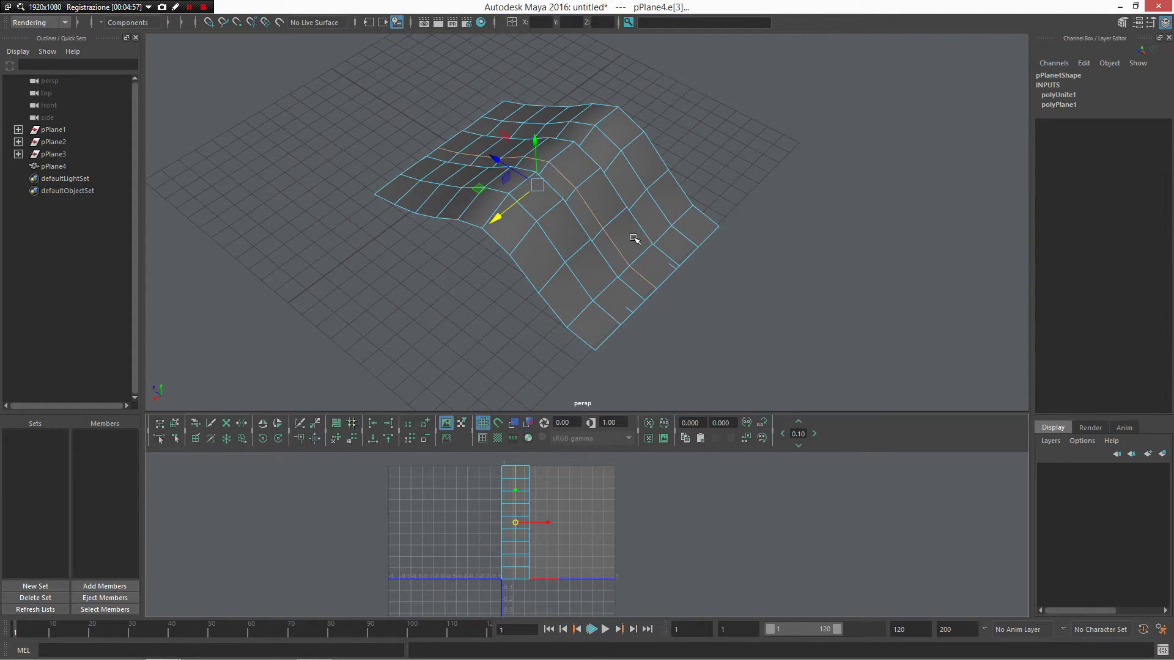
alt+drag(634, 241, 529, 326)
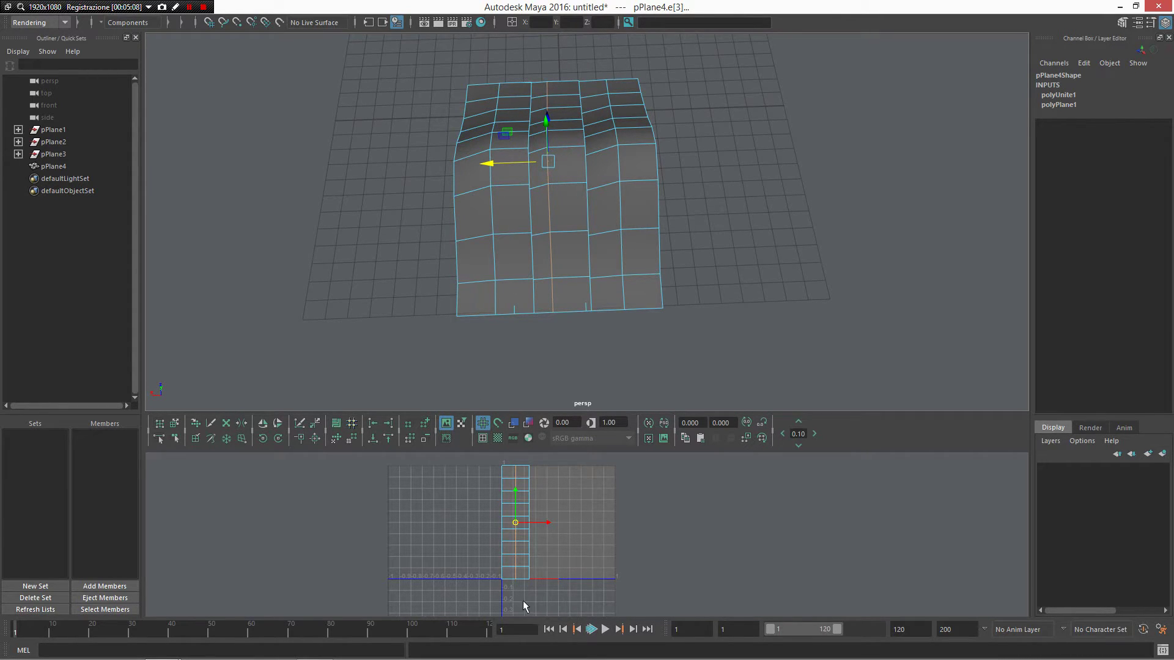
drag(523, 602, 510, 458)
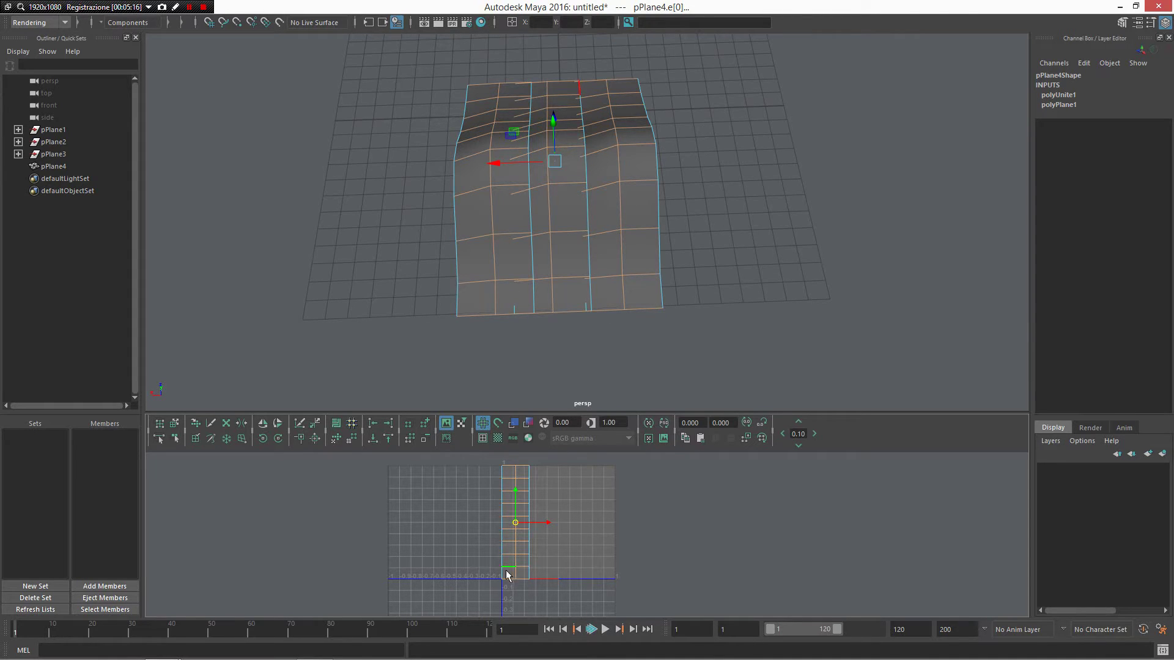
ctrl+drag(562, 600, 513, 596)
Extract curves from the three selected edge loops and inspect them along the surface
shift+right_click(607, 198)
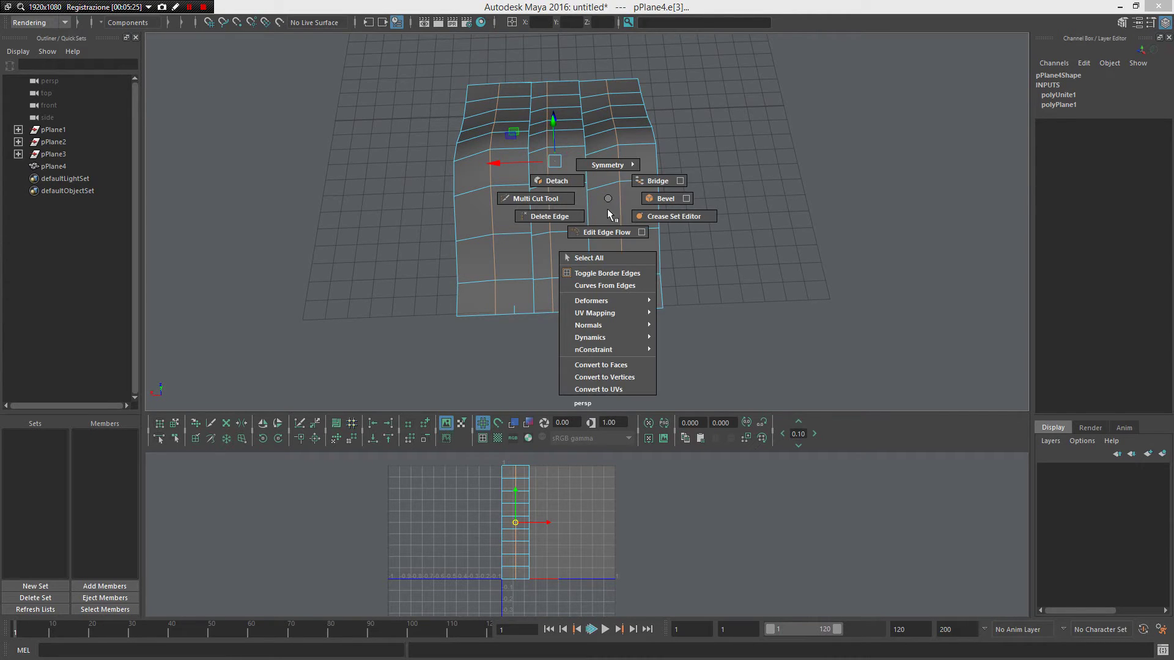
click(605, 285)
alt+drag(723, 270, 616, 264)
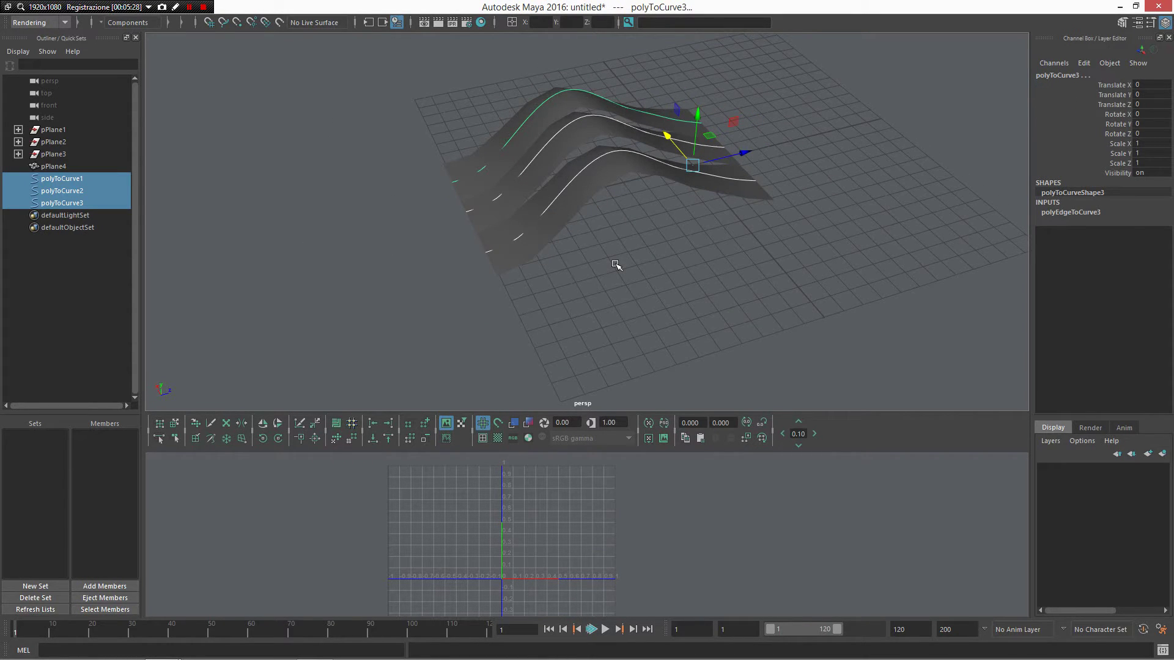
alt+drag(622, 281, 660, 229)
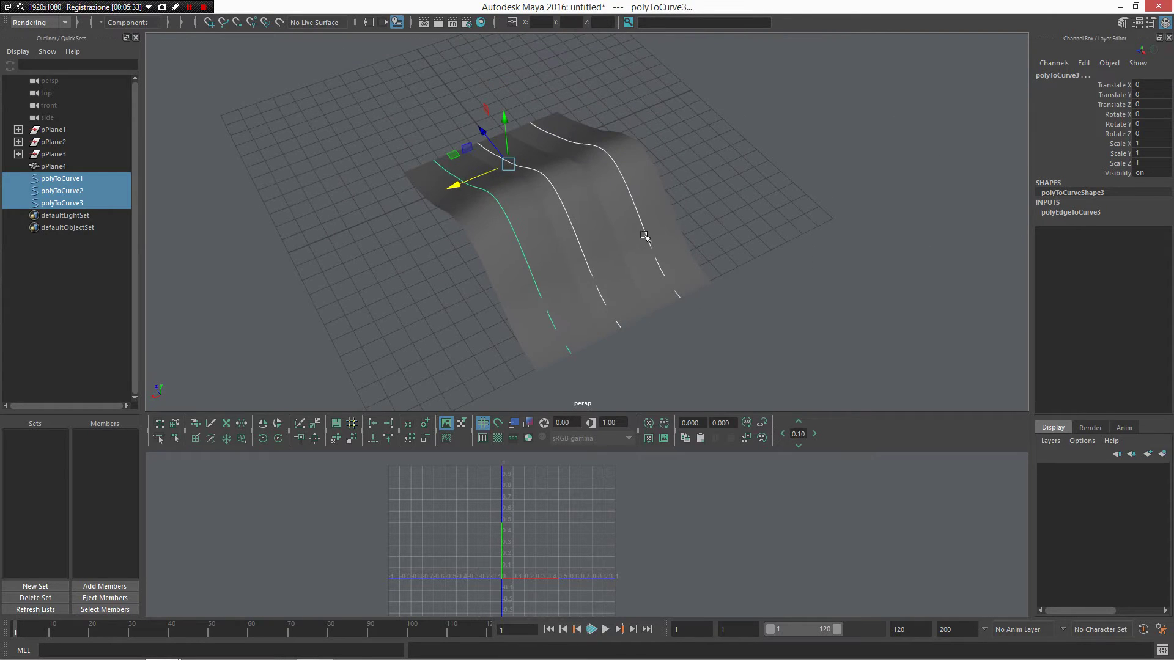
Open the recent scene Leyton_Hair_2.mb without saving the changes to the untitled scene
key(space)
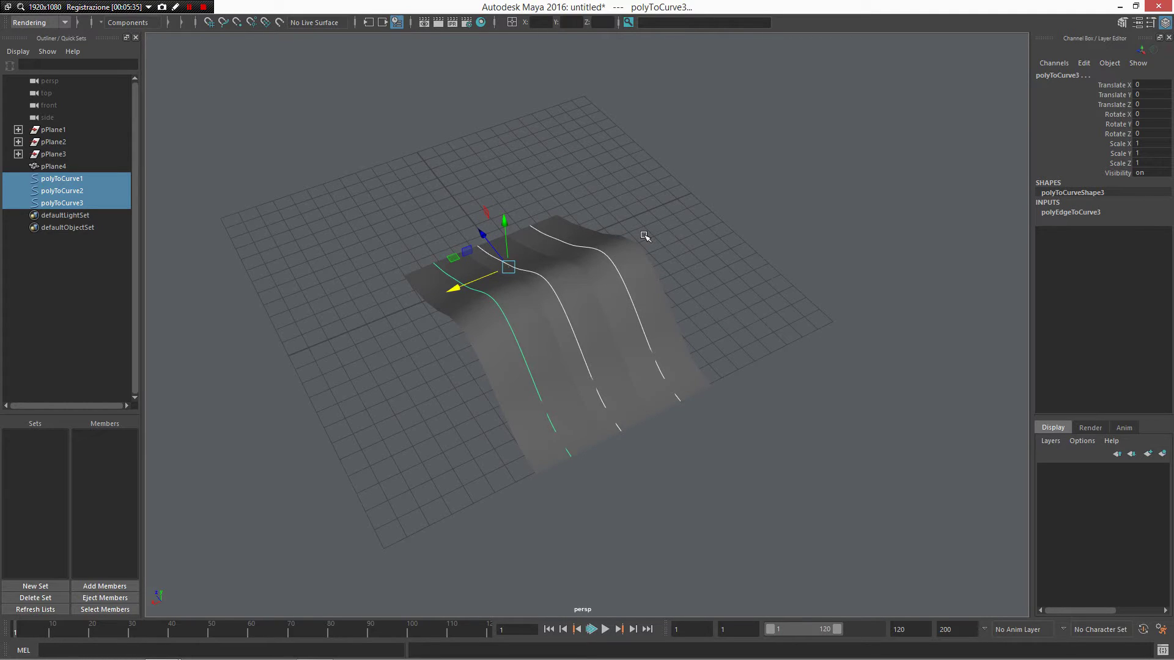
key(space)
click(501, 190)
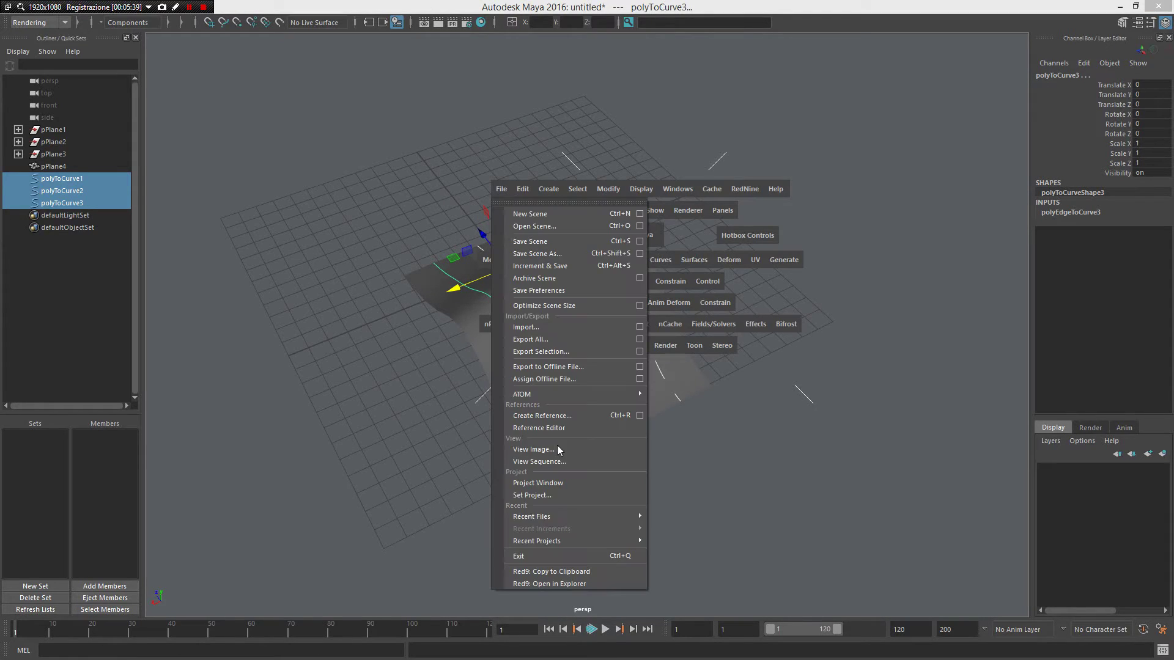
mouse_move(582, 542)
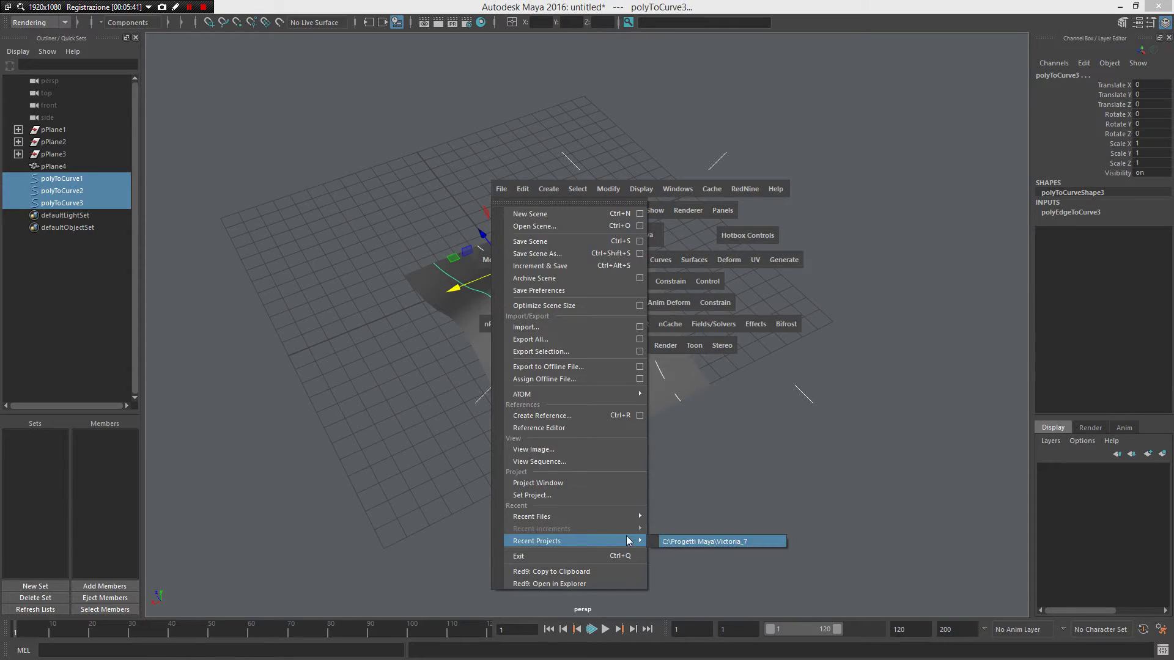
mouse_move(603, 519)
click(703, 517)
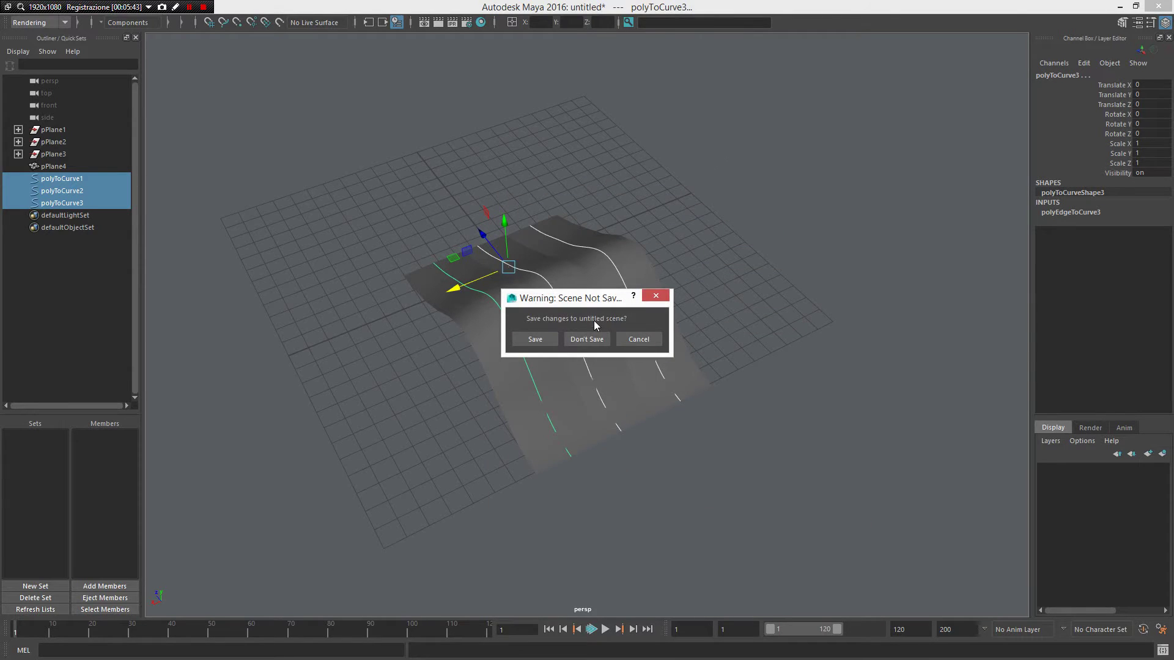
click(596, 340)
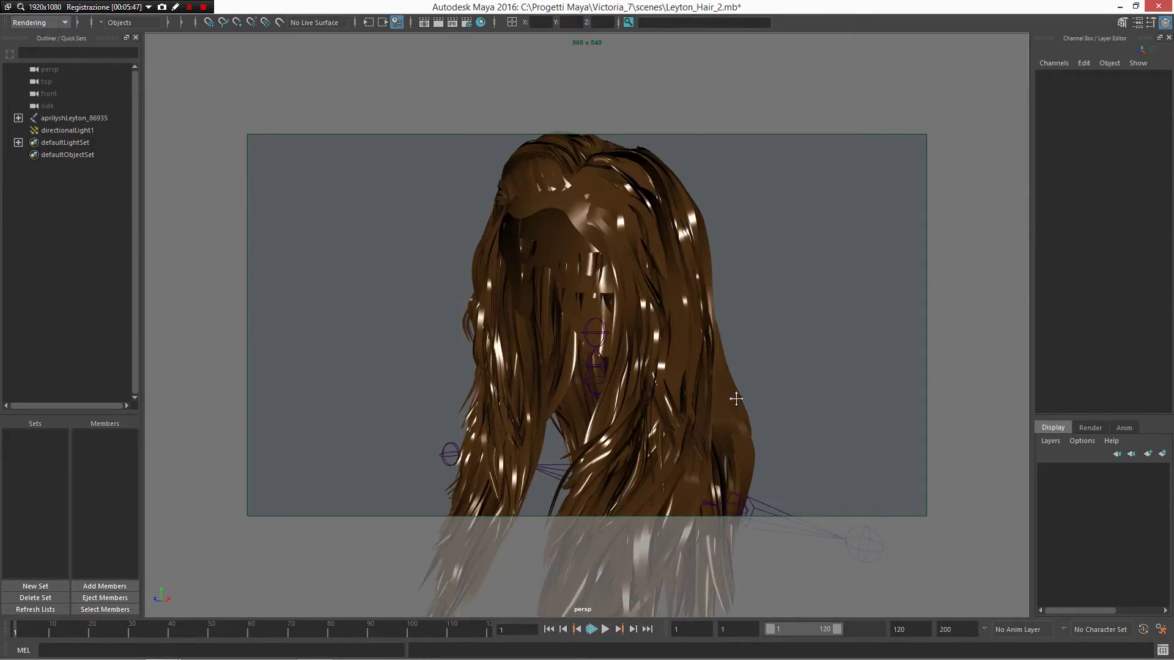
Select the hair mesh and bring its front strands into a closer view
alt+middle_drag(737, 399, 731, 477)
alt+drag(722, 422, 623, 248)
click(667, 394)
click(734, 294)
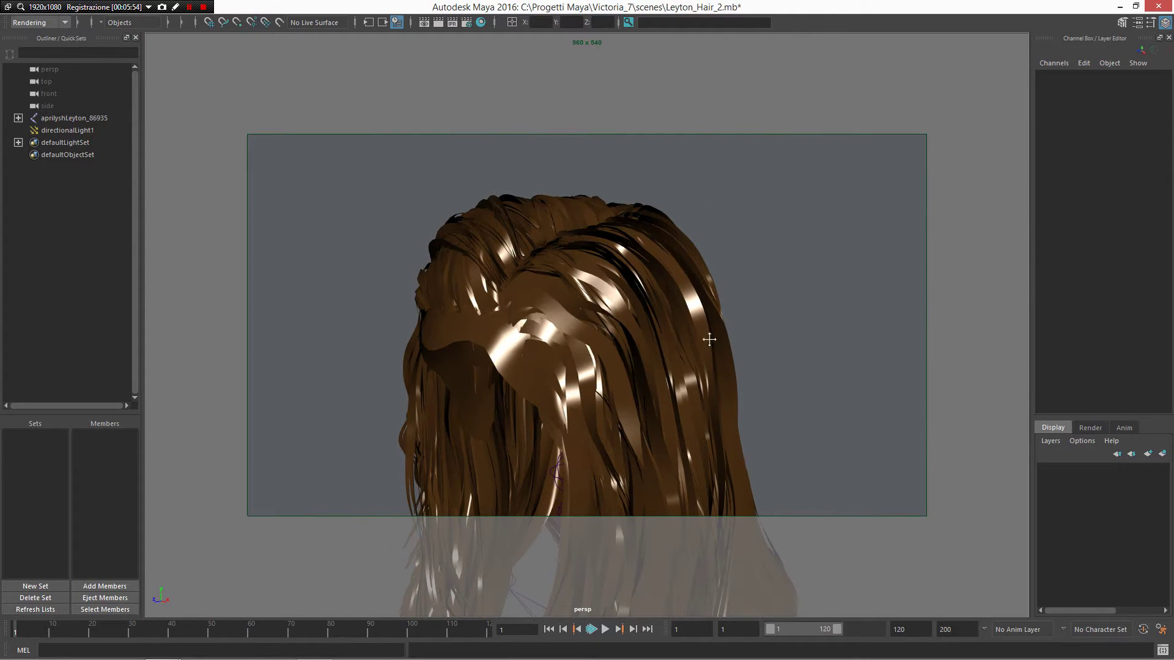
alt+drag(709, 340, 570, 338)
click(570, 338)
alt+right_drag(615, 408, 673, 379)
alt+drag(672, 379, 600, 333)
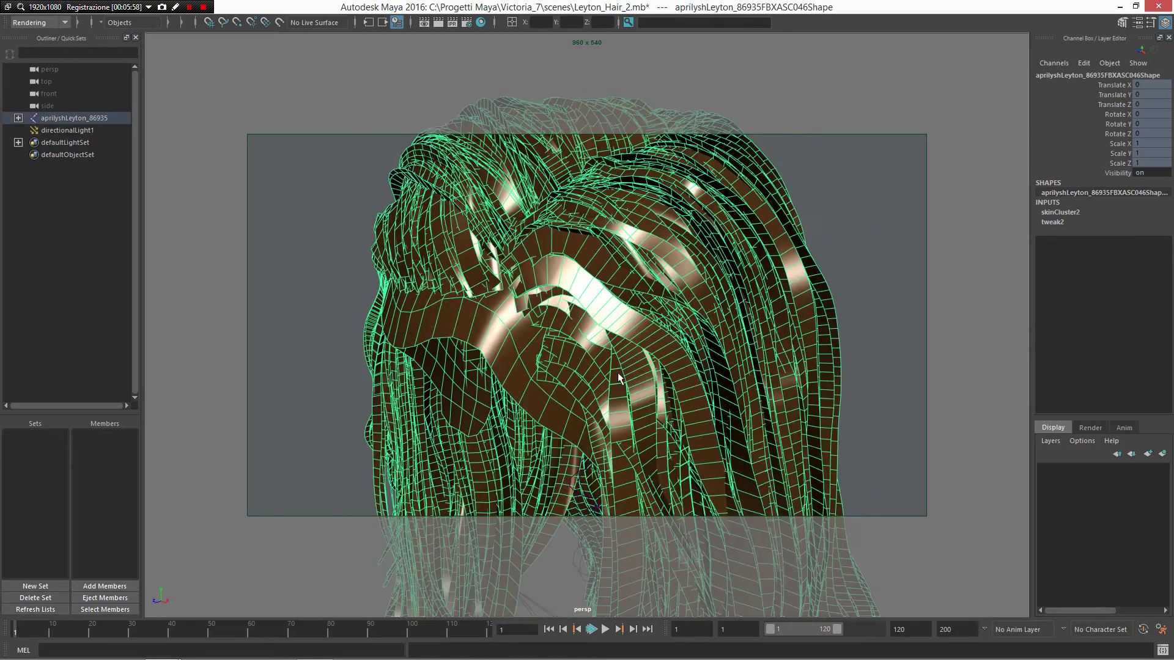
Examine the strand topology around the forehead and parting of the hair mesh
alt+drag(618, 378, 613, 311)
right_drag(613, 312, 706, 313)
alt+drag(706, 313, 697, 304)
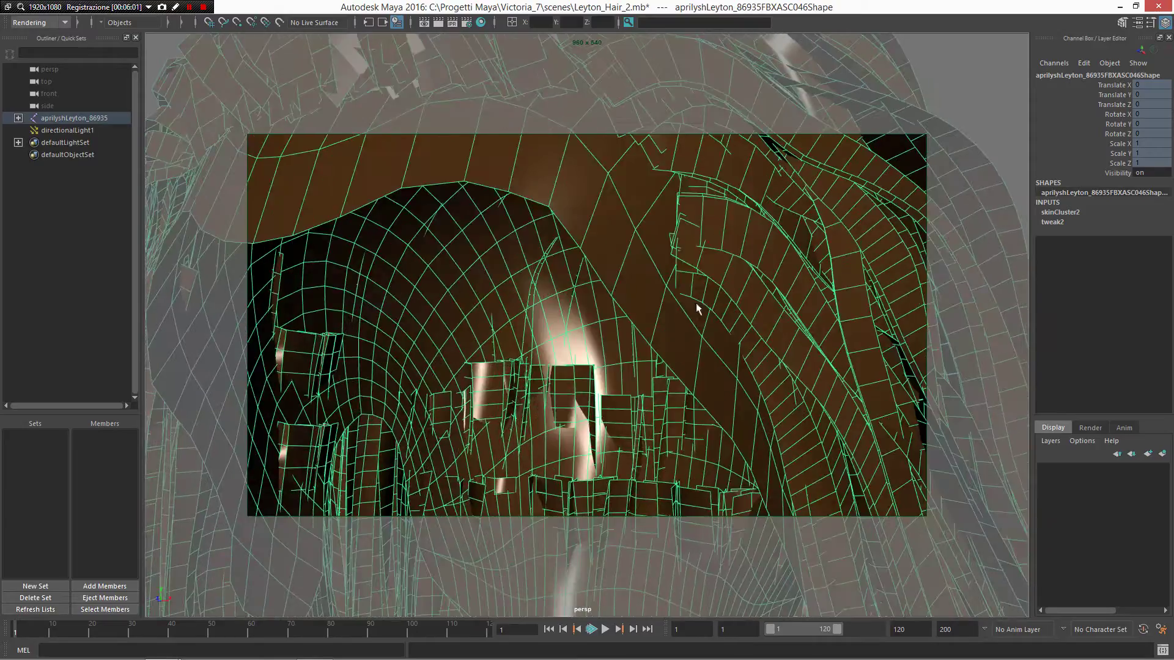
alt+drag(738, 230, 575, 257)
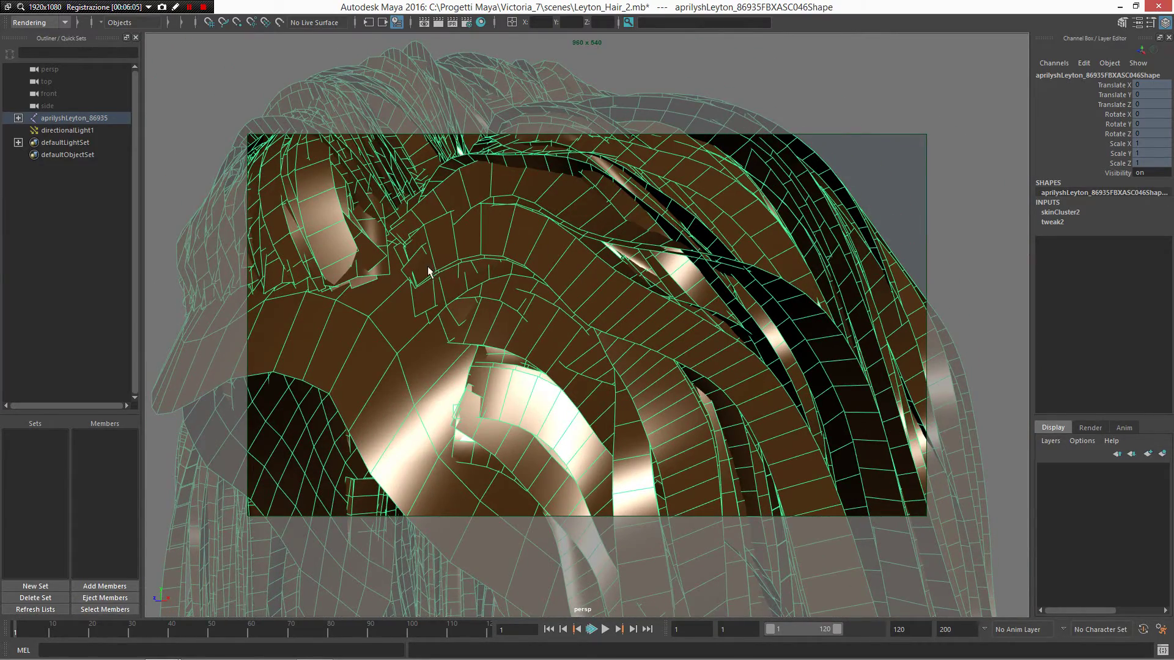
alt+drag(776, 429, 541, 251)
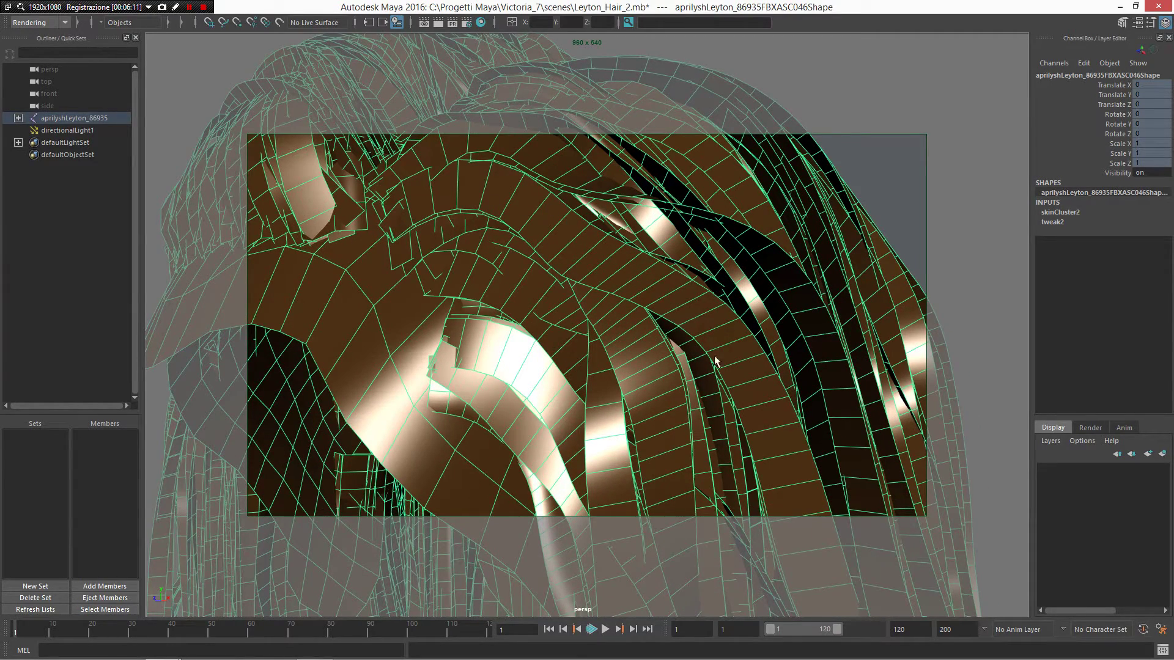
Switch the hair mesh to edge selection, pick an edge on a front strand and inspect how the strand's edges run
right_drag(717, 366, 710, 272)
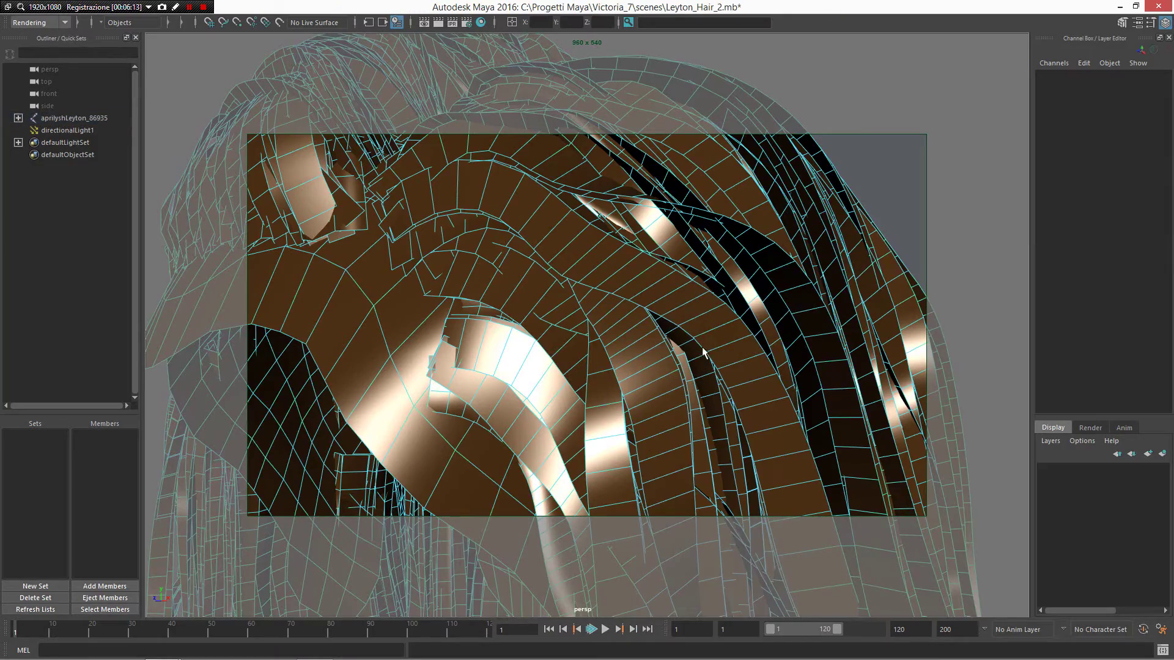
click(703, 353)
alt+drag(704, 353, 368, 182)
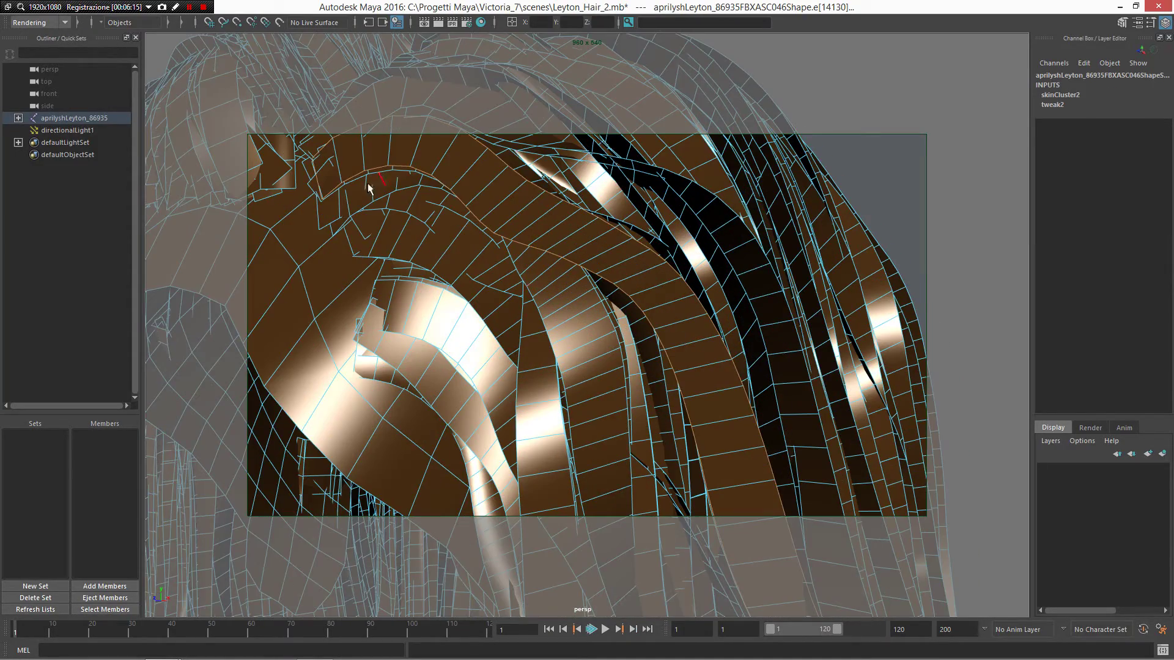
alt+drag(666, 318, 459, 224)
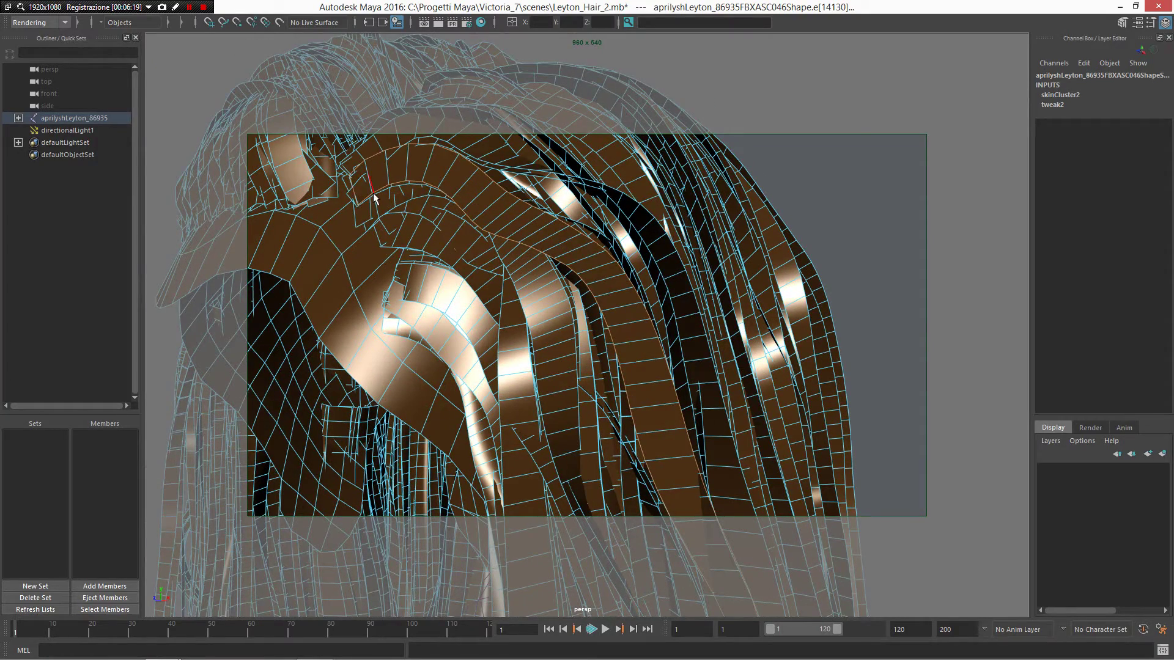
scroll(632, 391, up, 4)
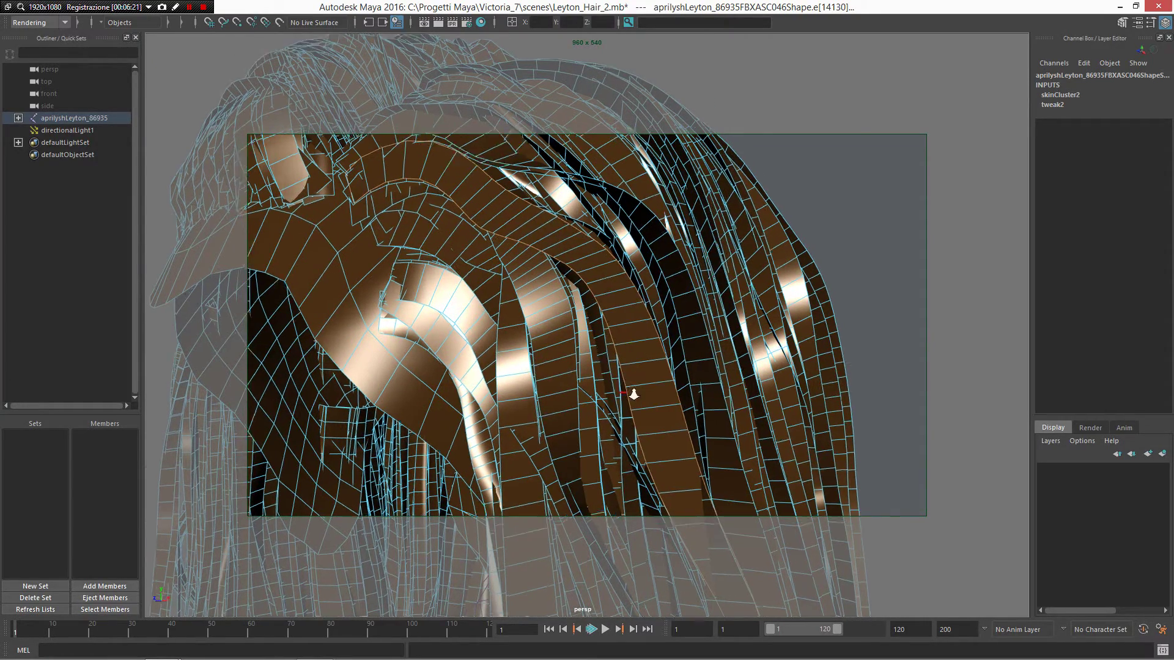
scroll(617, 314, down, 5)
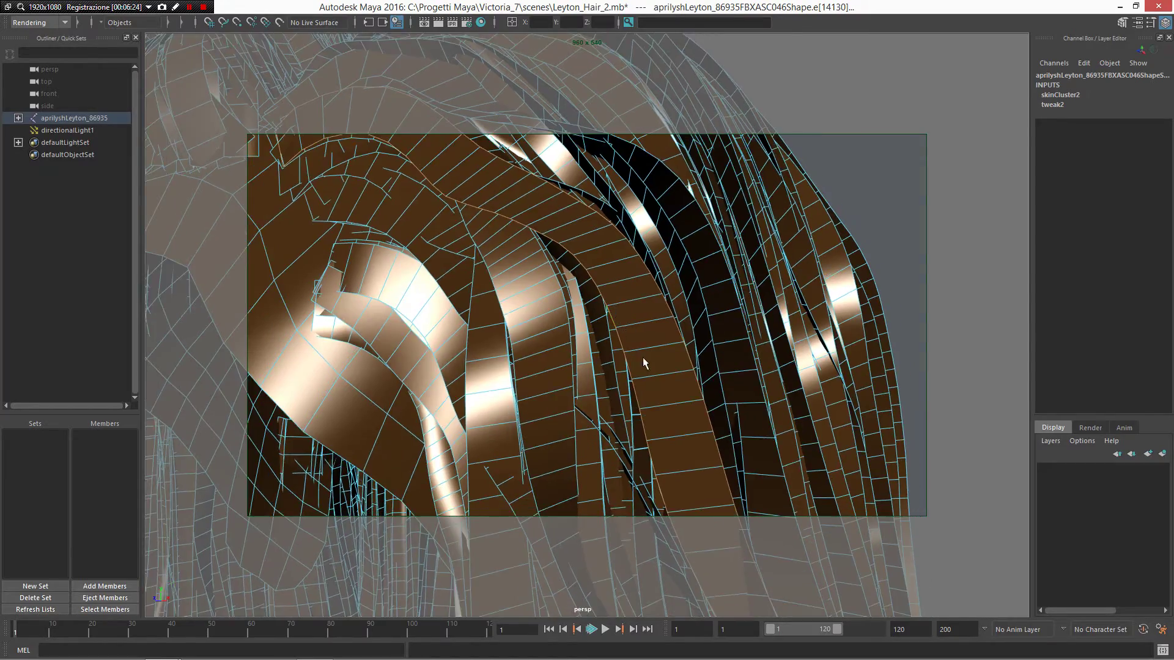
scroll(677, 368, down, 3)
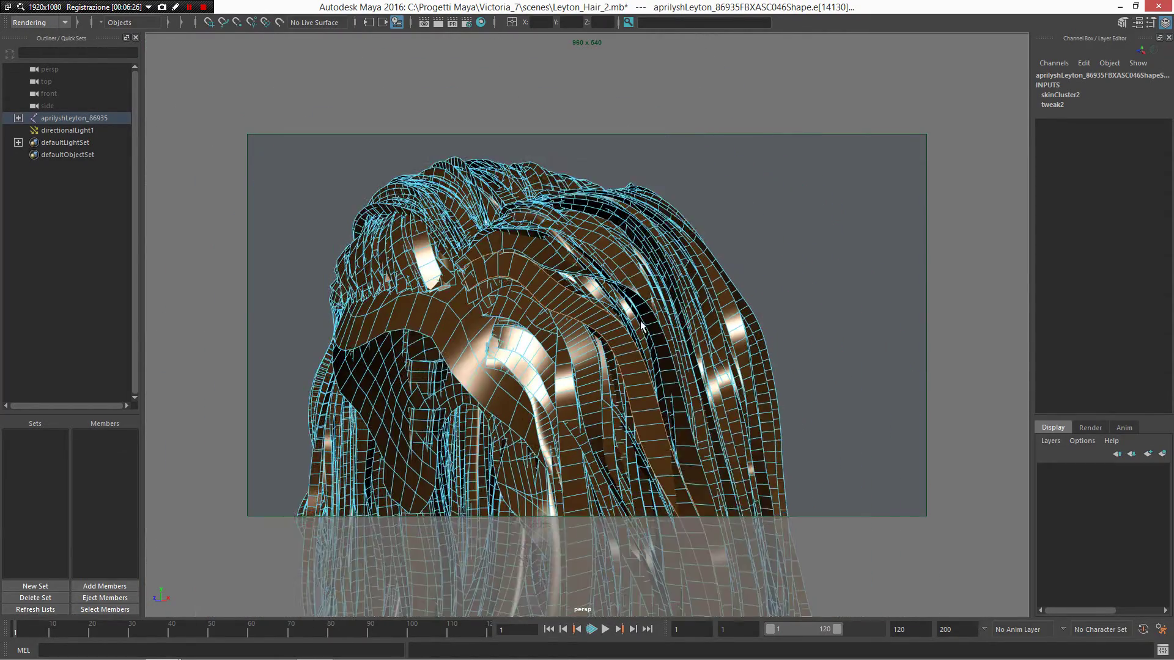
Create a polygon plane beside the grid, about 31 wide and 9.1 high, with 7 width subdivisions and 1 height subdivision
alt+middle_drag(624, 460, 563, 356)
scroll(564, 356, down, 4)
alt+drag(563, 356, 518, 324)
scroll(629, 393, down, 5)
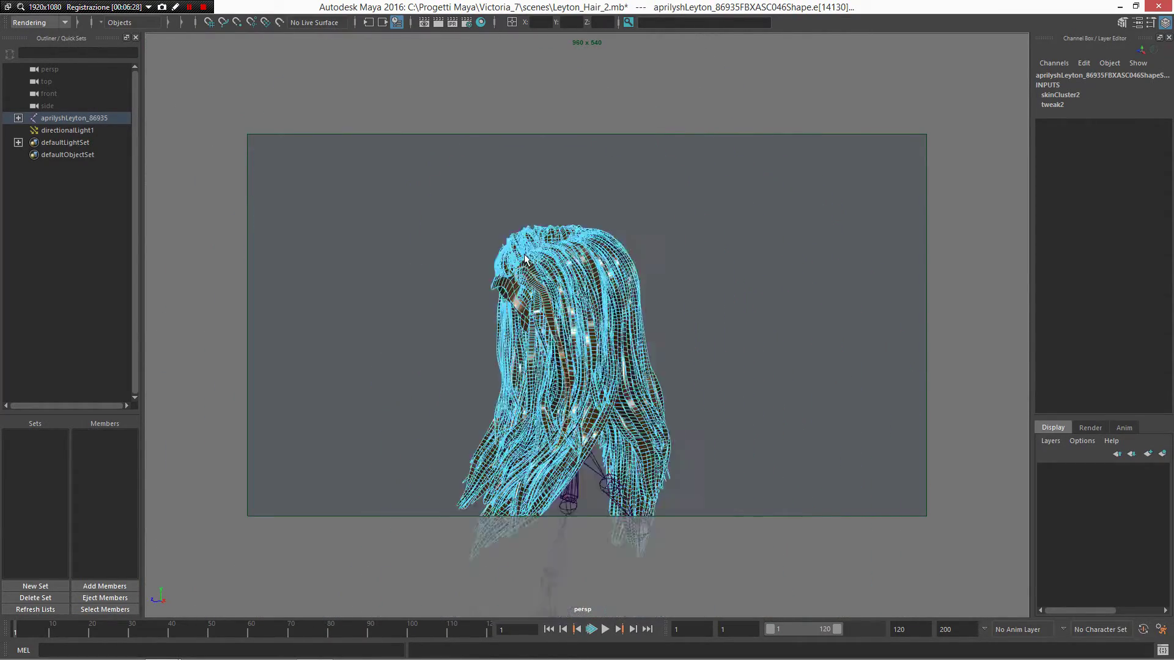
alt+middle_drag(688, 442, 616, 200)
scroll(575, 326, down, 4)
alt+middle_drag(544, 325, 566, 55)
scroll(739, 514, up, 5)
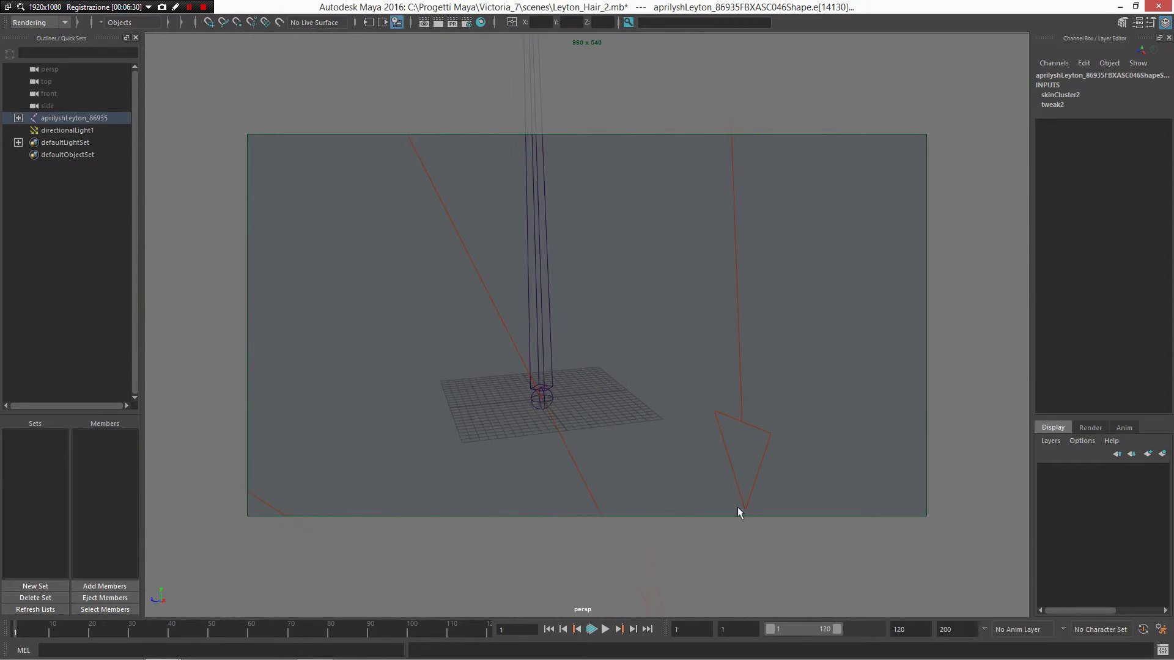
alt+middle_drag(740, 514, 673, 330)
alt+drag(673, 294, 634, 288)
click(652, 286)
mouse_move(653, 279)
shift+right_down()
mouse_move(654, 237)
mouse_move(709, 234)
shift+right_up()
drag(645, 279, 812, 471)
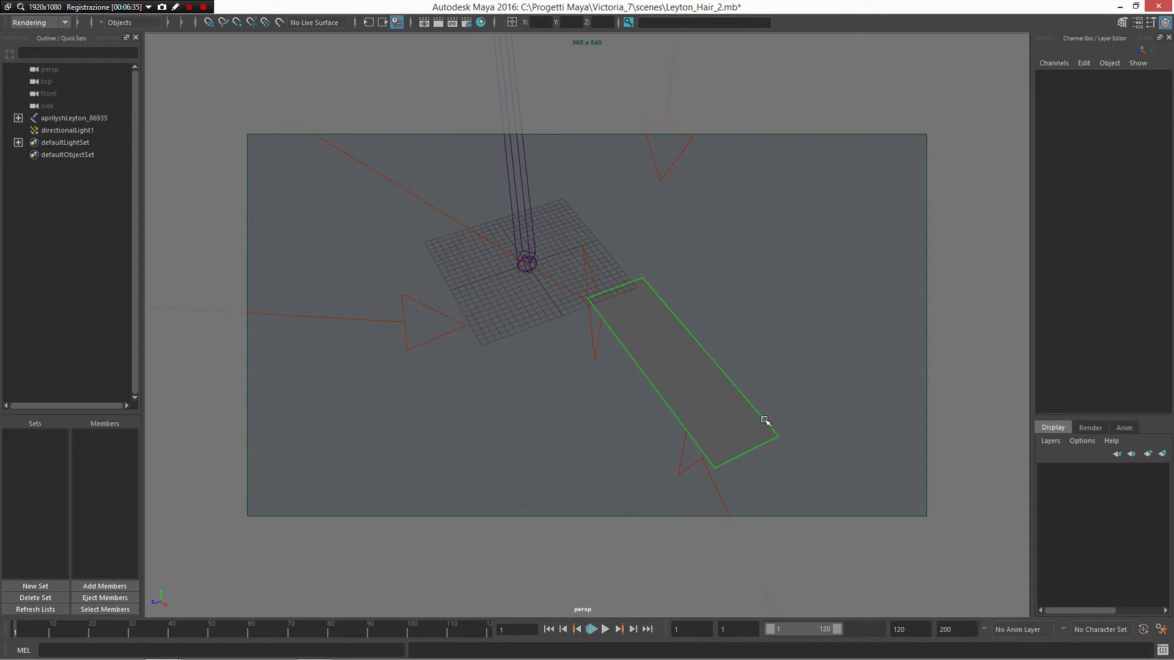
drag(762, 418, 792, 413)
middle_drag(788, 406, 787, 410)
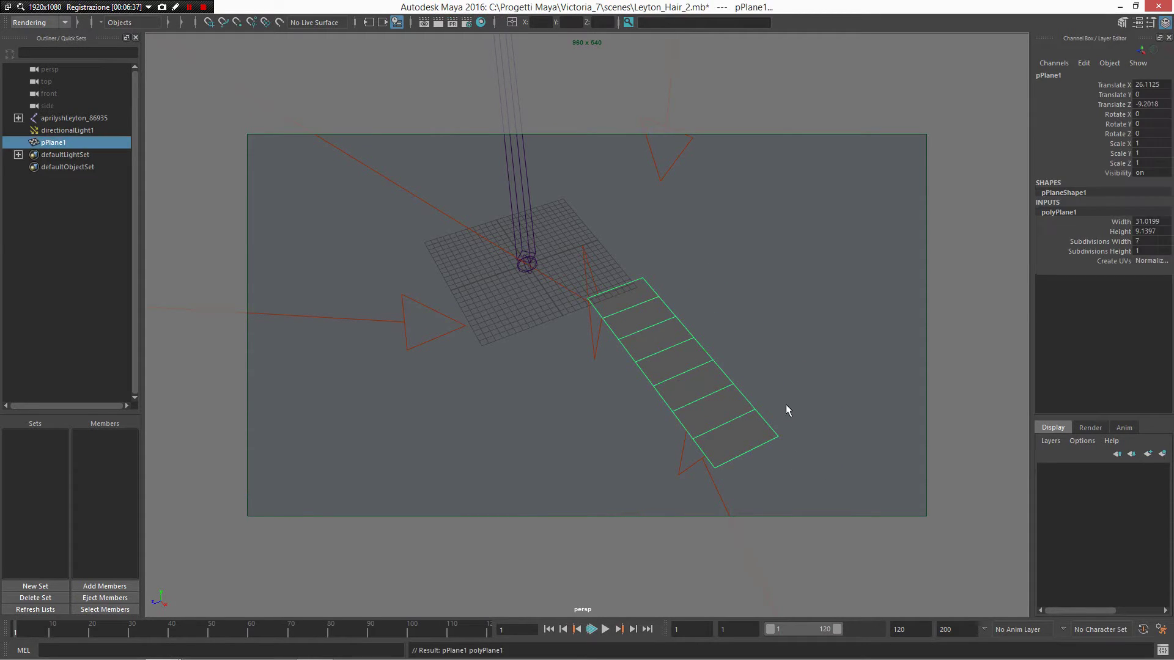
Select the plane's entire border edge loop and extract a curve from it
alt+drag(711, 361, 564, 156)
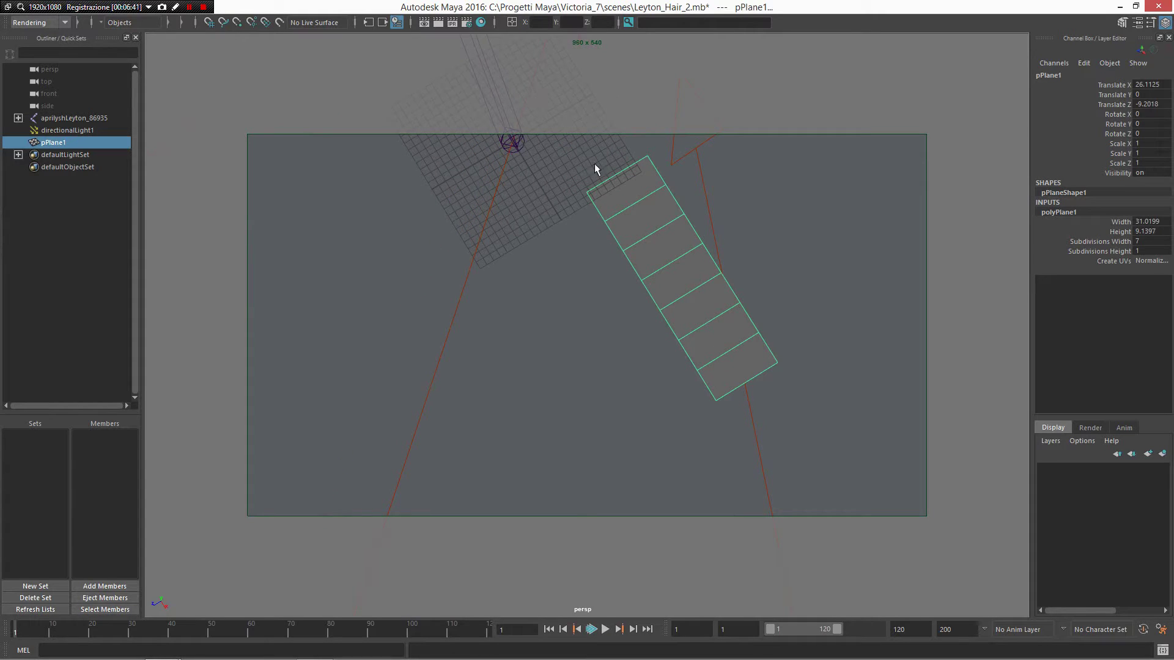
right_drag(644, 303, 634, 269)
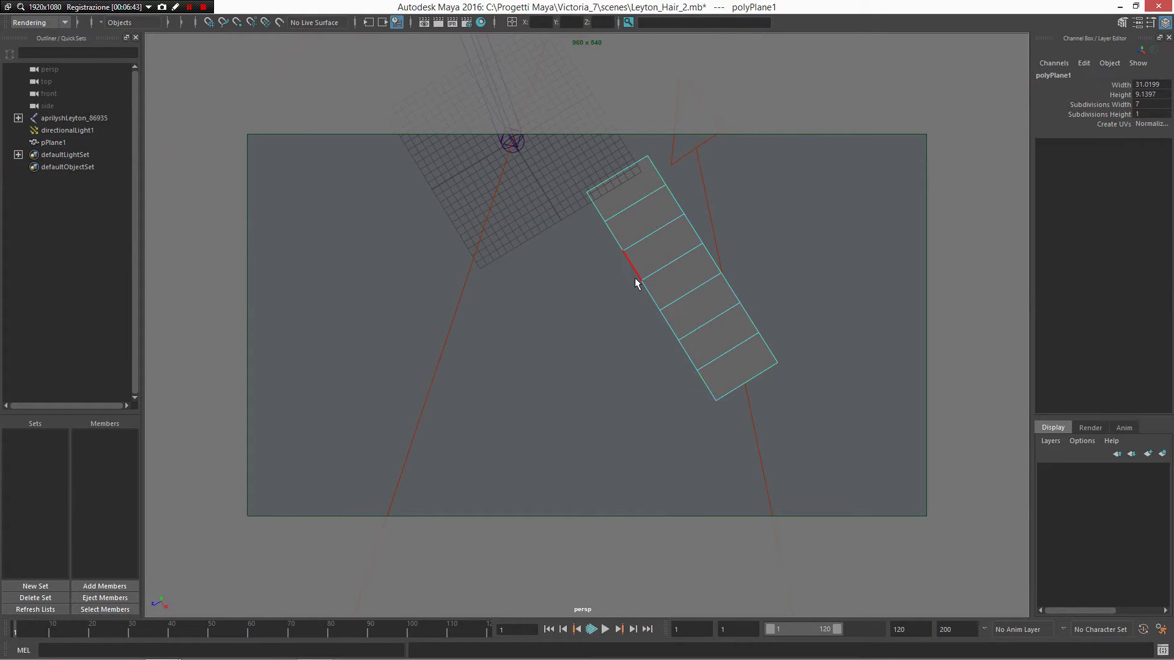
double_click(639, 278)
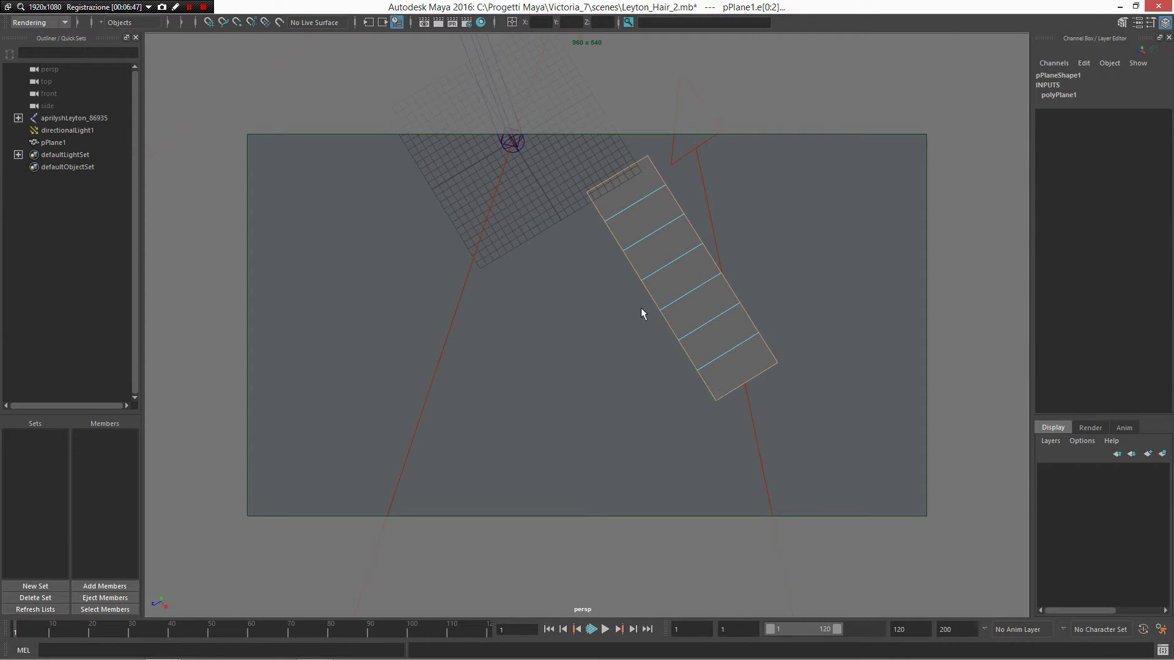
mouse_move(699, 280)
right_down()
mouse_move(739, 228)
mouse_move(694, 285)
right_up()
shift+right_click(694, 285)
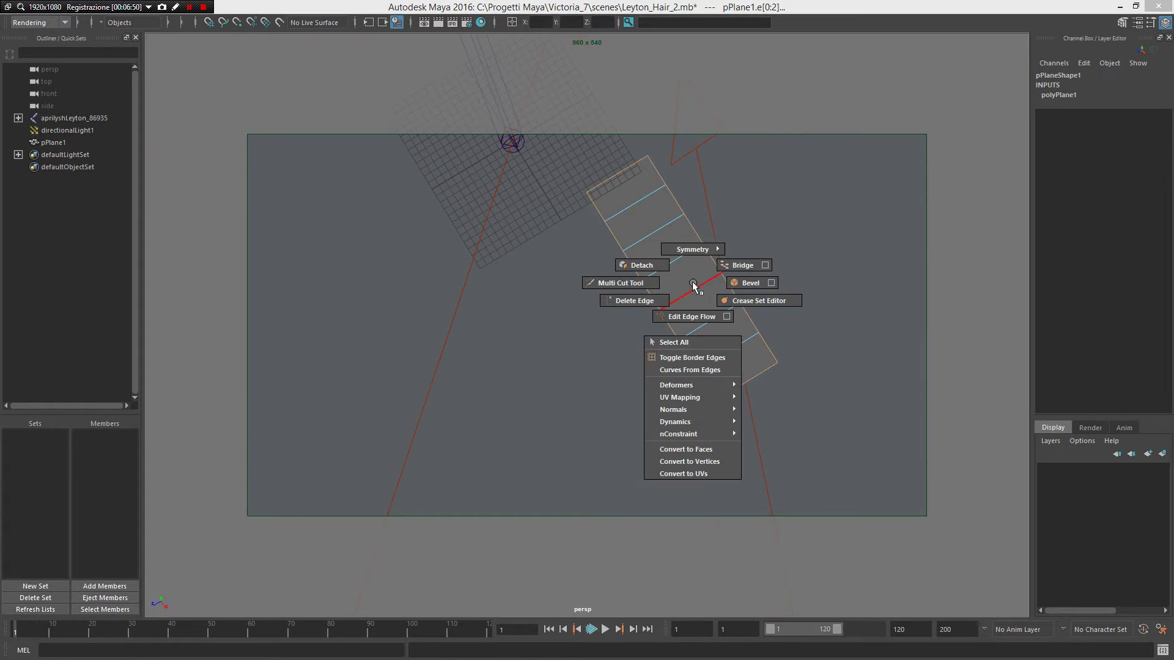
click(697, 370)
Inspect the plane with its border curve, and delete both objects
alt+drag(766, 351, 799, 434)
click(790, 449)
click(786, 433)
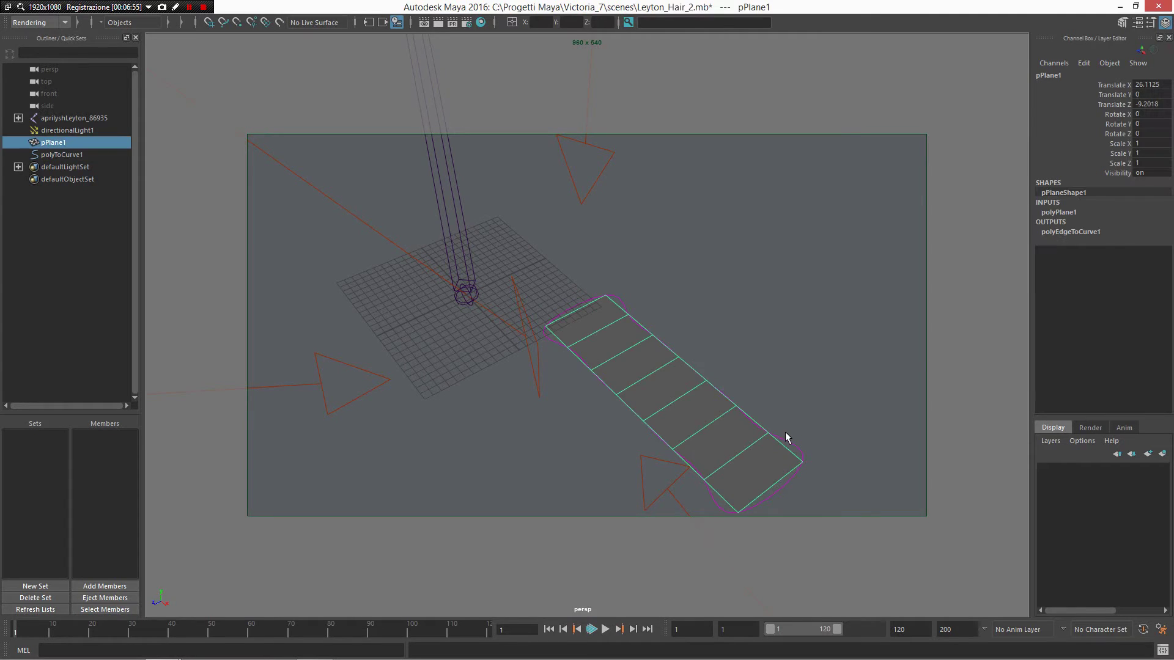
shift+click(793, 456)
key(Delete)
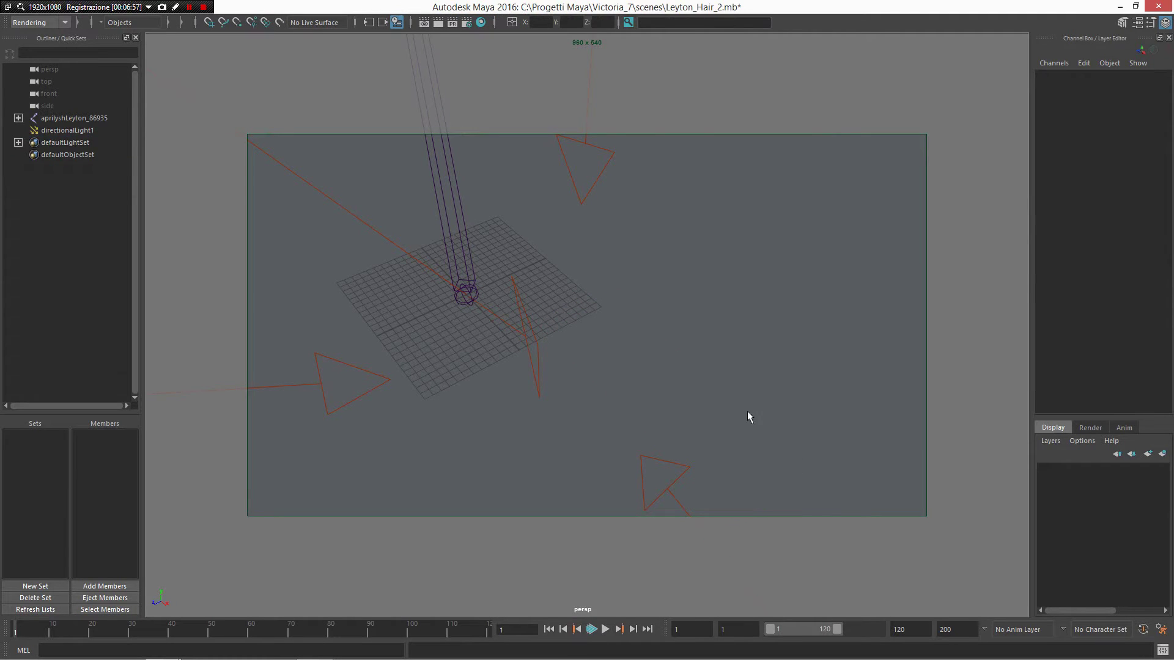
Select the hair mesh again and frame its upper strands in the perspective view
alt+drag(782, 384, 708, 283)
alt+middle_drag(708, 283, 719, 400)
click(633, 306)
alt+right_drag(633, 306, 686, 313)
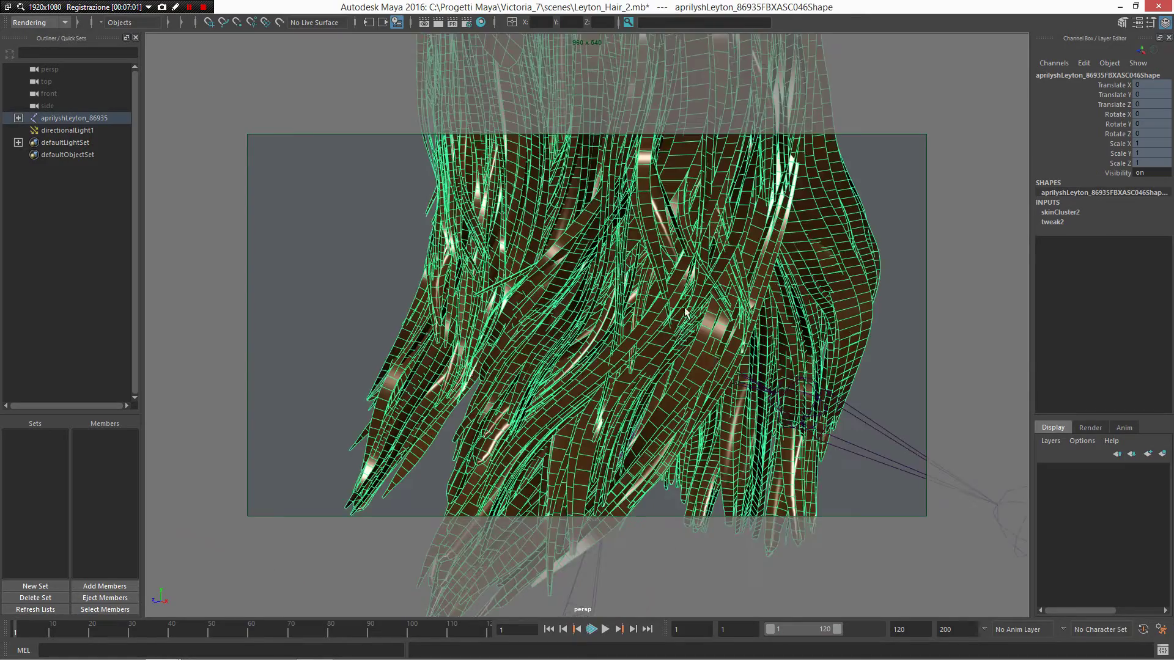
key(f)
alt+middle_drag(639, 353, 640, 477)
alt+right_drag(637, 340, 710, 379)
alt+middle_drag(695, 333, 555, 260)
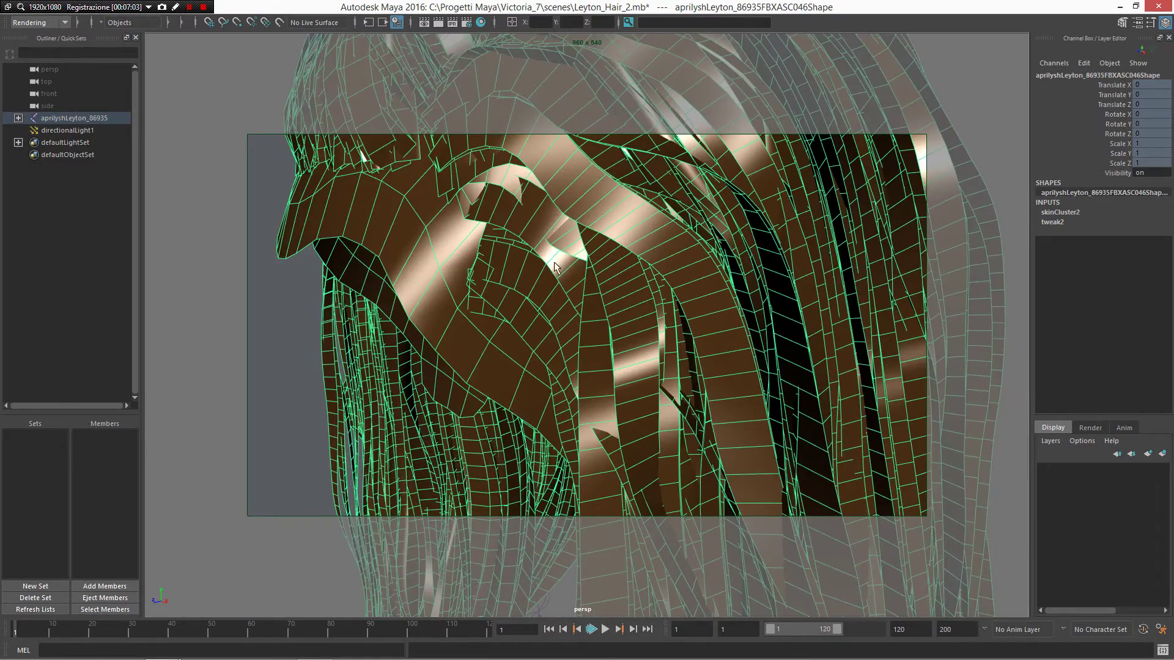
key(f)
scroll(703, 356, up, 4)
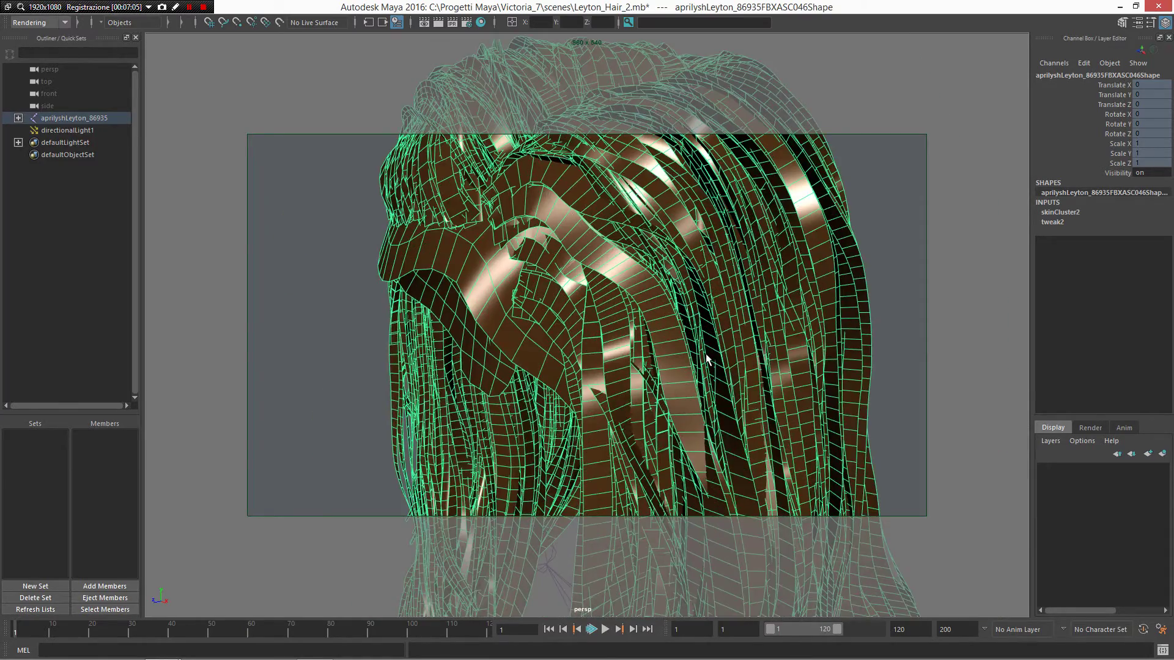
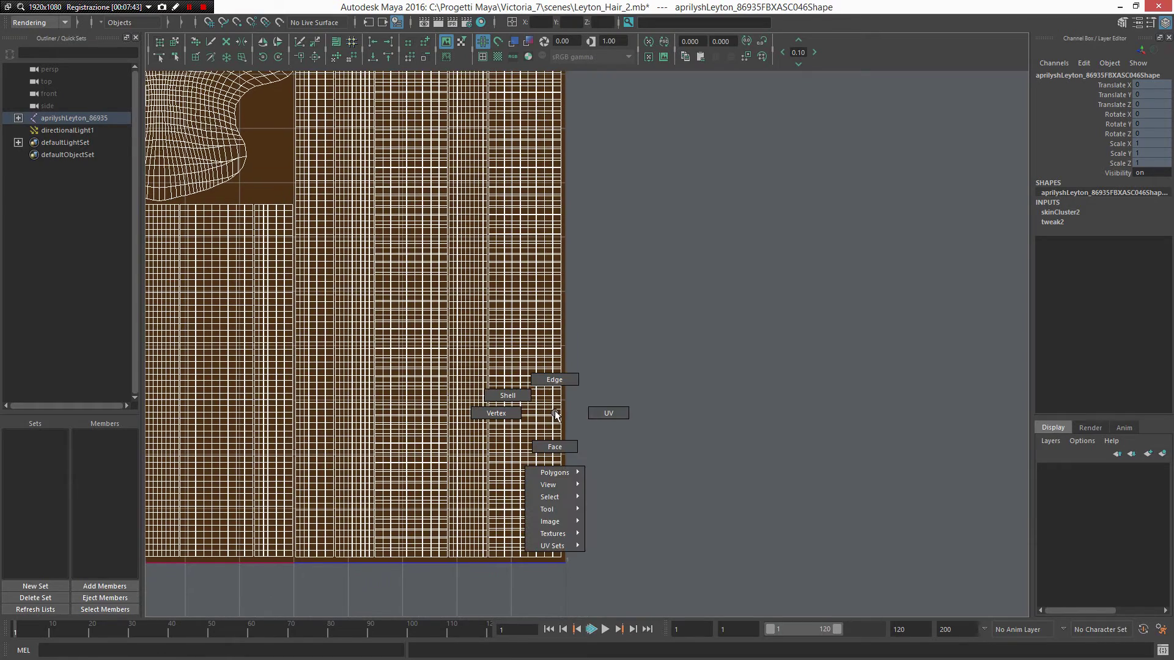
Switch the hair UVs to edge selection, select the edges of the outermost UV strip and inspect them
right_drag(555, 414, 558, 366)
alt+right_drag(677, 423, 595, 338)
alt+middle_drag(595, 338, 572, 401)
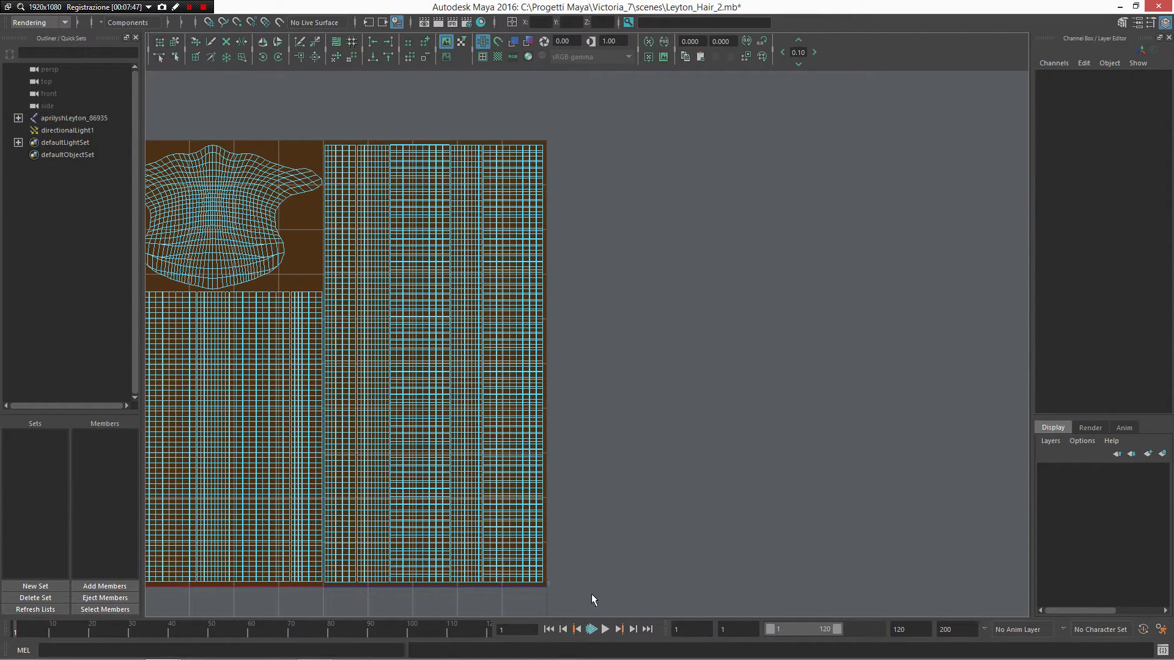
drag(592, 596, 516, 123)
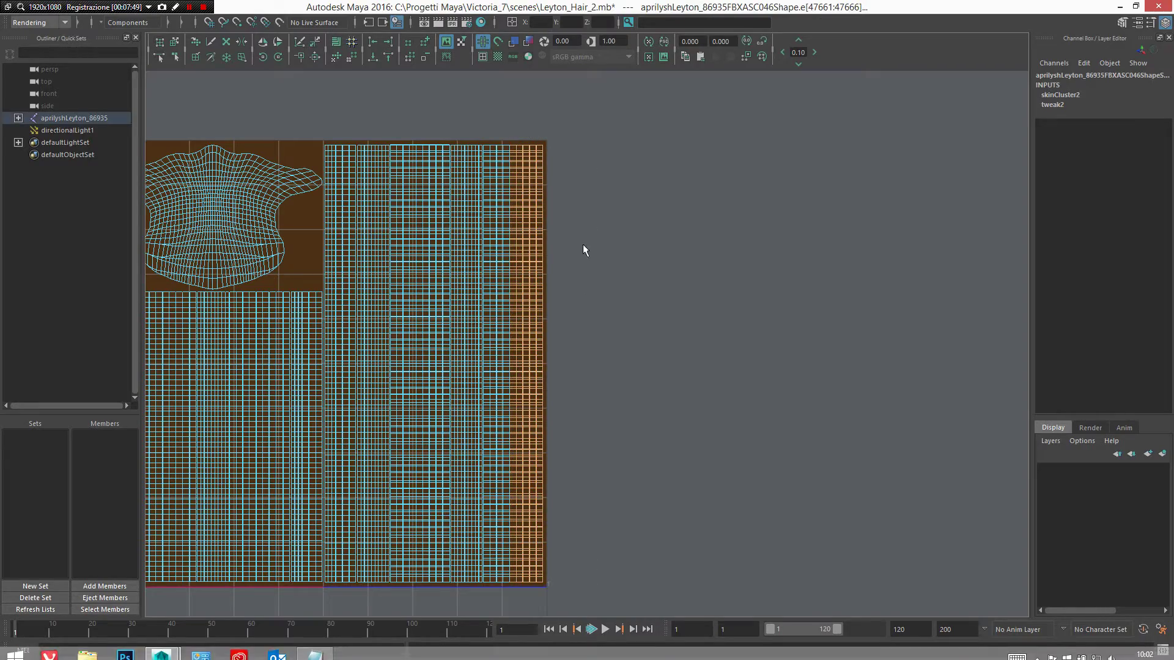
scroll(555, 191, up, 2)
alt+right_drag(570, 194, 559, 152)
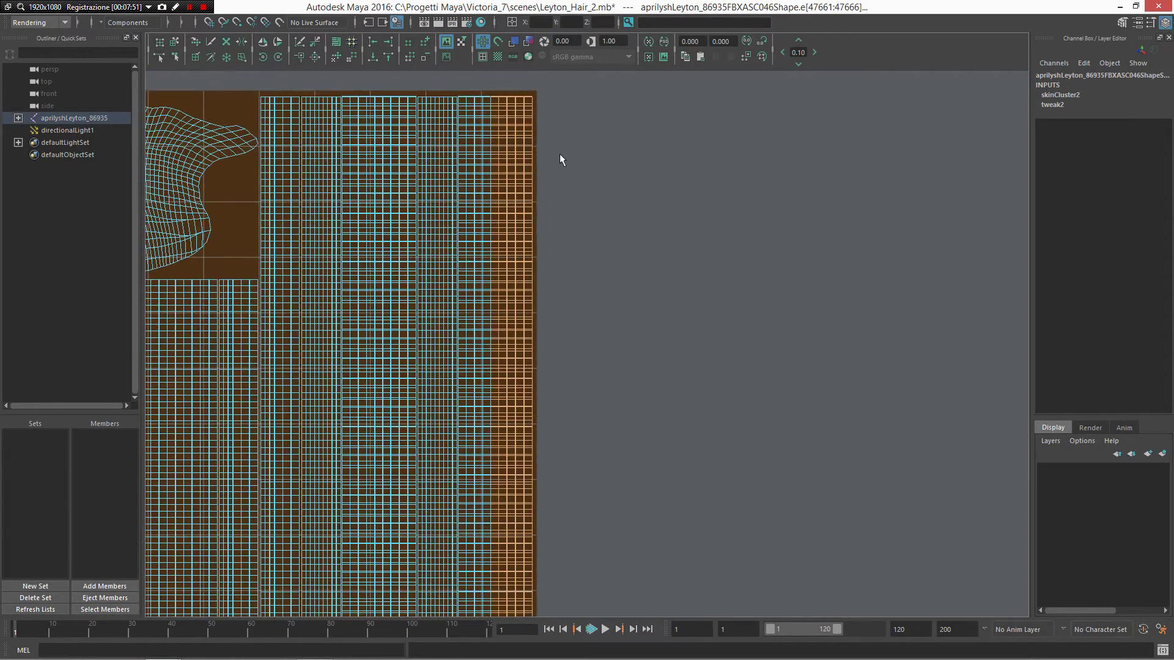
mouse_move(562, 159)
alt+middle_down()
mouse_move(571, 260)
mouse_move(558, 177)
alt+middle_up()
alt+right_drag(558, 177, 508, 130)
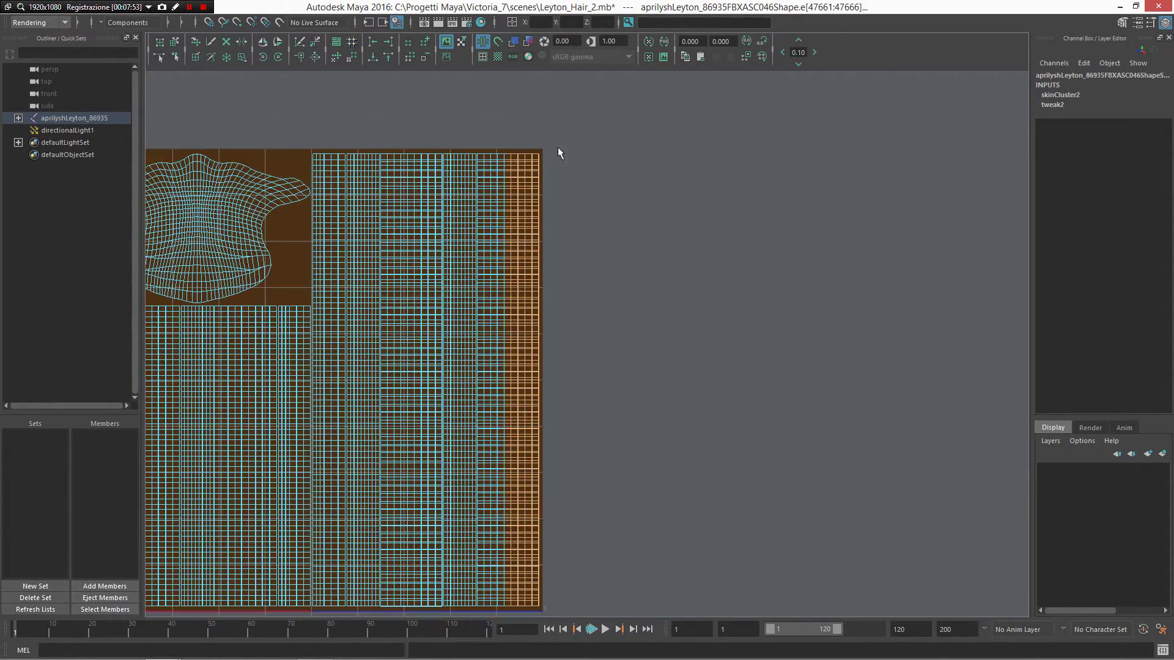
alt+middle_drag(546, 129, 527, 104)
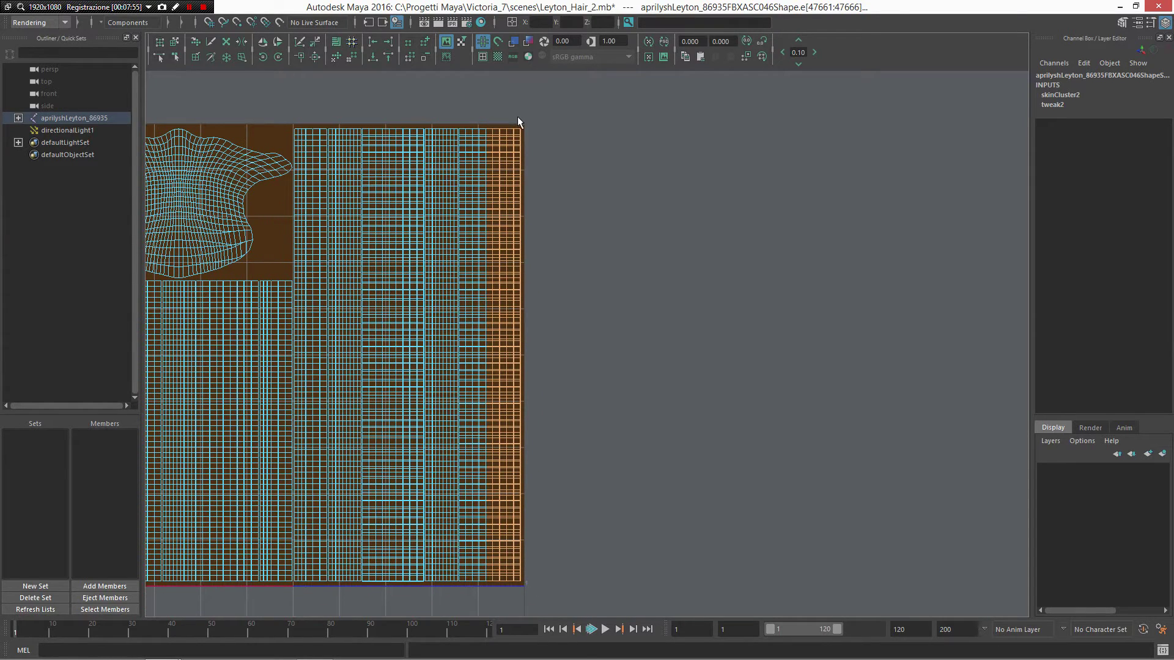
Select the remaining lengthwise edge columns across the outermost hair UV strip, one column after another
drag(517, 118, 514, 591)
drag(509, 122, 510, 596)
drag(505, 122, 501, 588)
drag(499, 122, 494, 611)
drag(488, 116, 488, 611)
drag(467, 104, 495, 615)
alt+right_drag(589, 257, 673, 309)
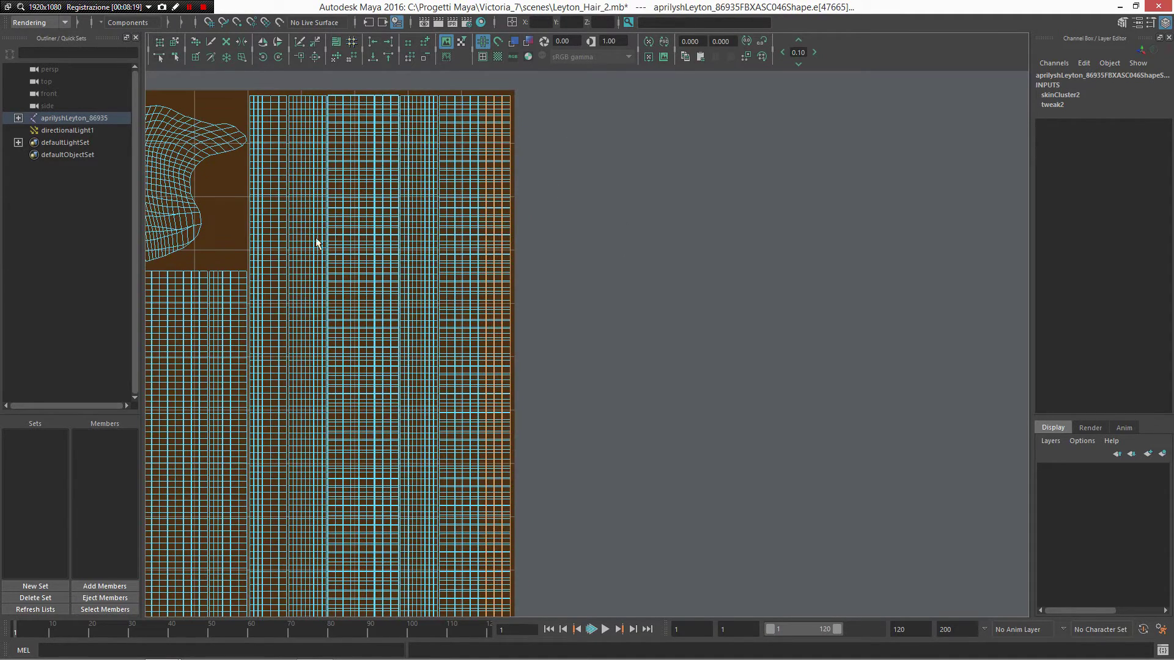
alt+right_drag(499, 228, 719, 366)
alt+right_drag(450, 170, 512, 203)
alt+middle_drag(512, 203, 672, 261)
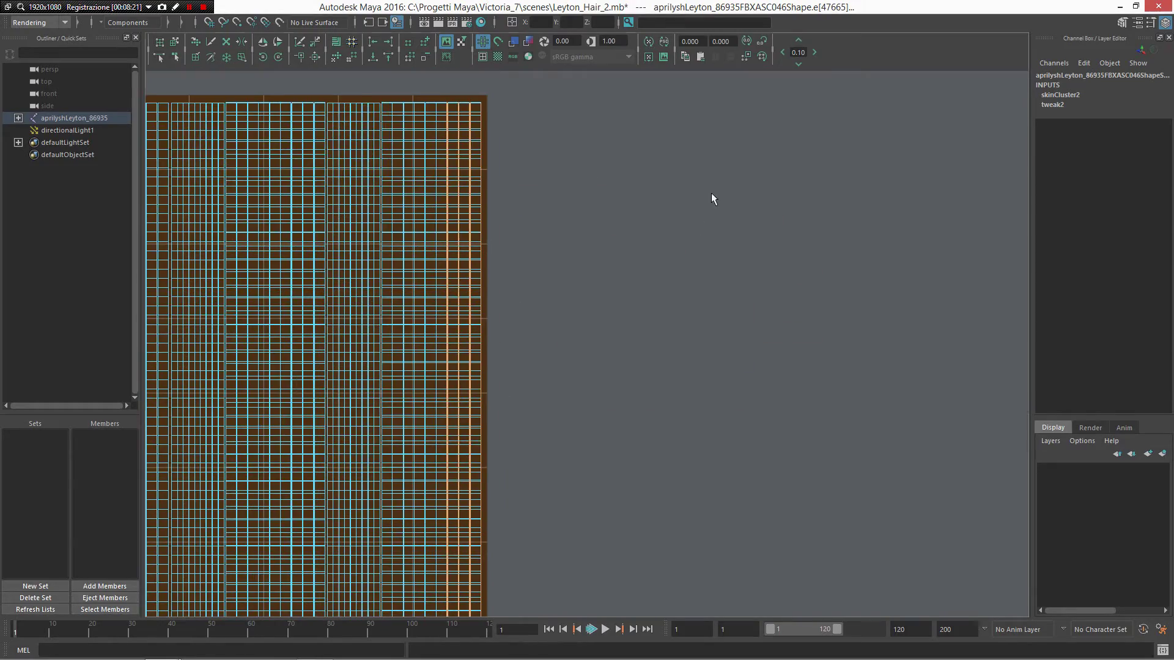
Switch to the perspective view and examine where the selected UV edges lie on the hair strands
key(space)
key(space)
alt+right_drag(736, 219, 666, 228)
alt+drag(666, 228, 695, 188)
alt+middle_drag(361, 453, 595, 285)
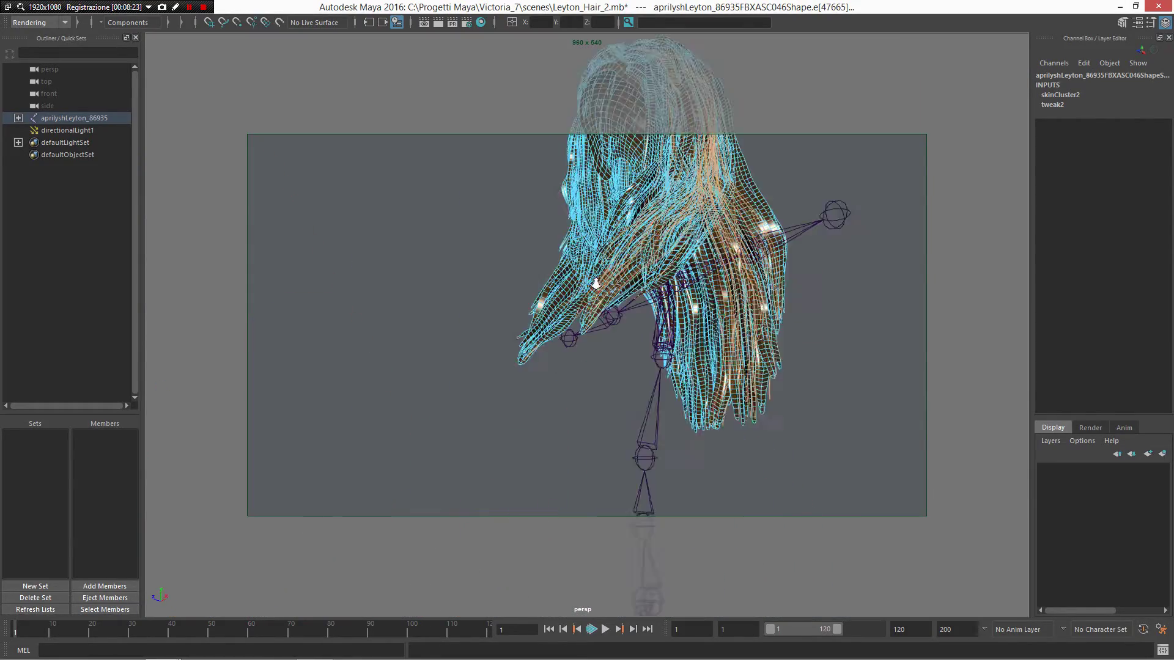
alt+right_drag(596, 285, 616, 346)
alt+middle_drag(727, 80, 618, 308)
alt+right_drag(618, 309, 666, 370)
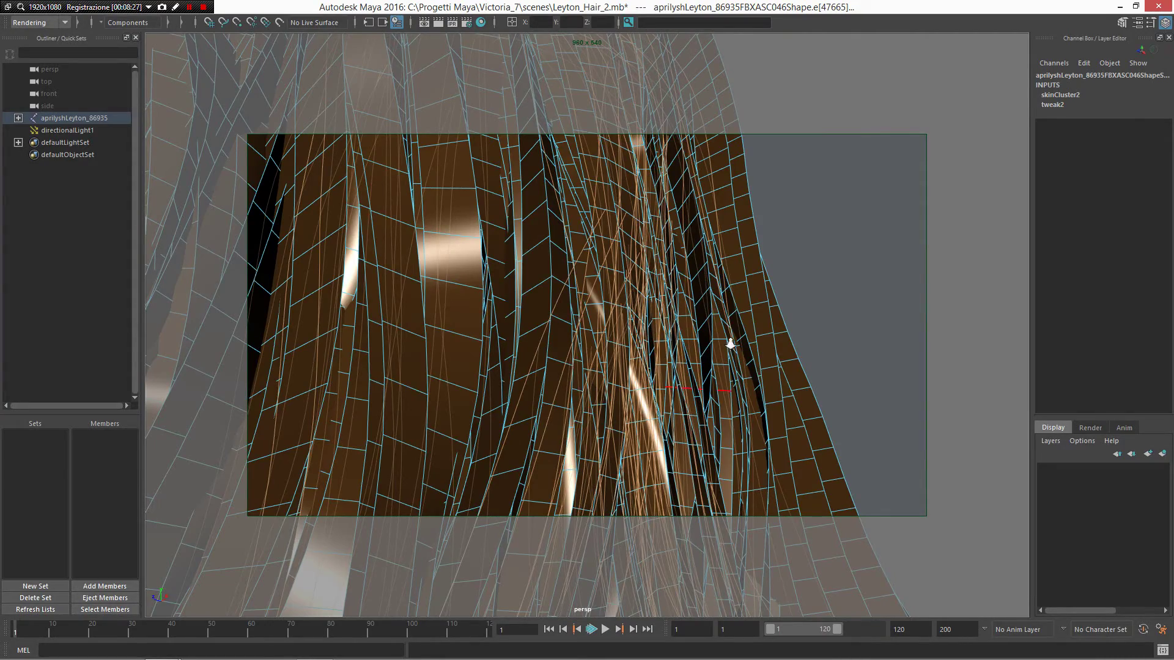
alt+right_drag(730, 344, 611, 296)
alt+drag(612, 297, 668, 295)
alt+middle_drag(668, 294, 978, 236)
alt+drag(978, 235, 758, 343)
alt+right_drag(759, 342, 661, 364)
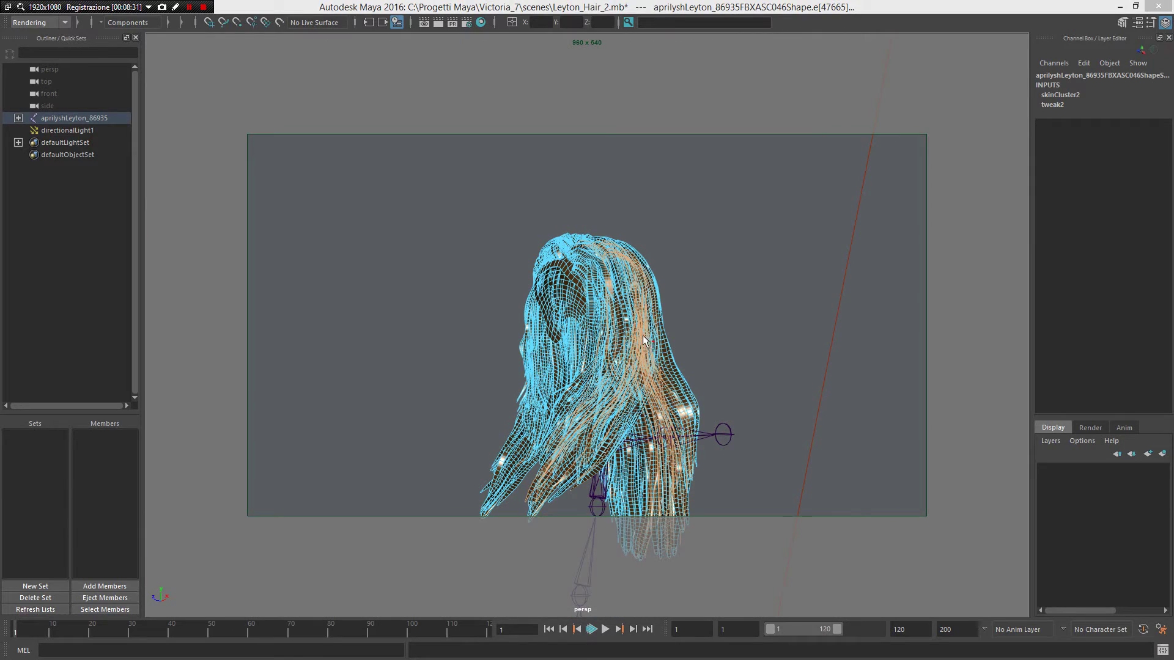
Extract curves from the selected hair edge loops and review them in the view and the scene list
shift+right_drag(643, 336, 642, 427)
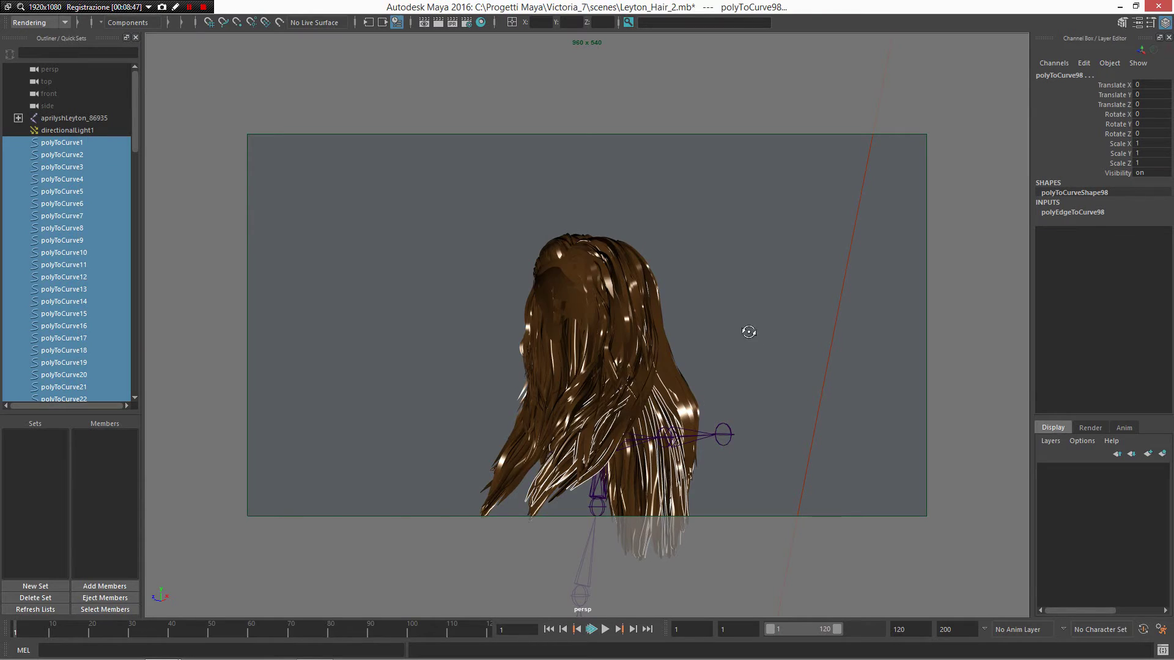
alt+drag(748, 332, 726, 312)
scroll(726, 312, up, 4)
alt+drag(625, 381, 702, 352)
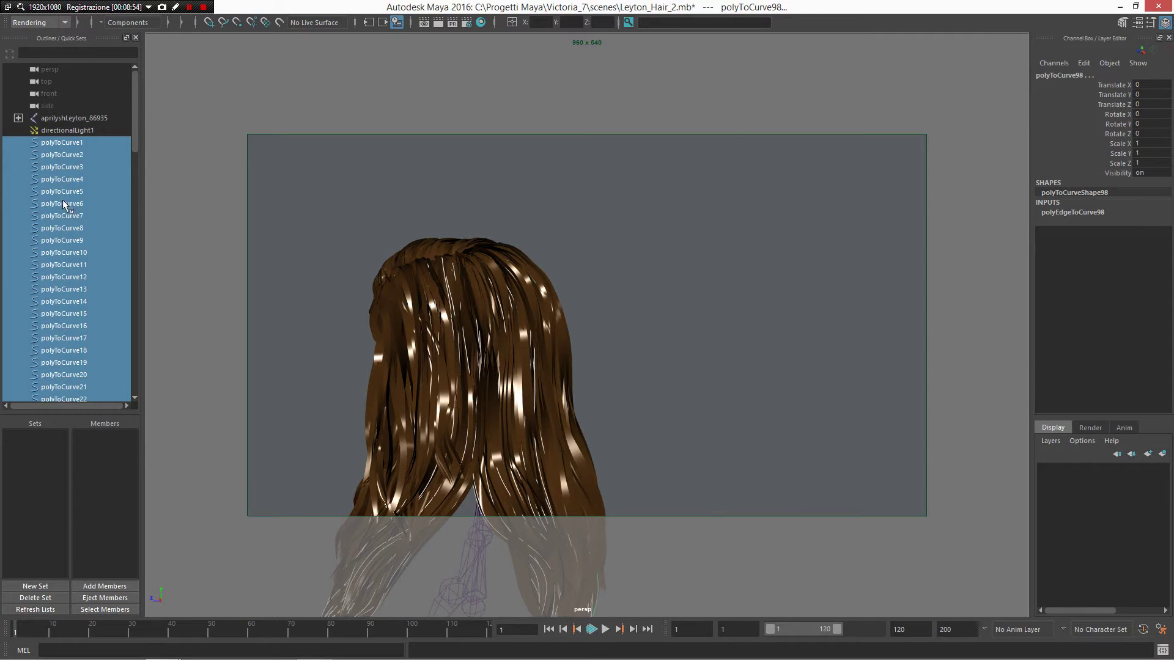
scroll(63, 202, down, 20)
scroll(92, 324, up, 8)
scroll(96, 292, down, 8)
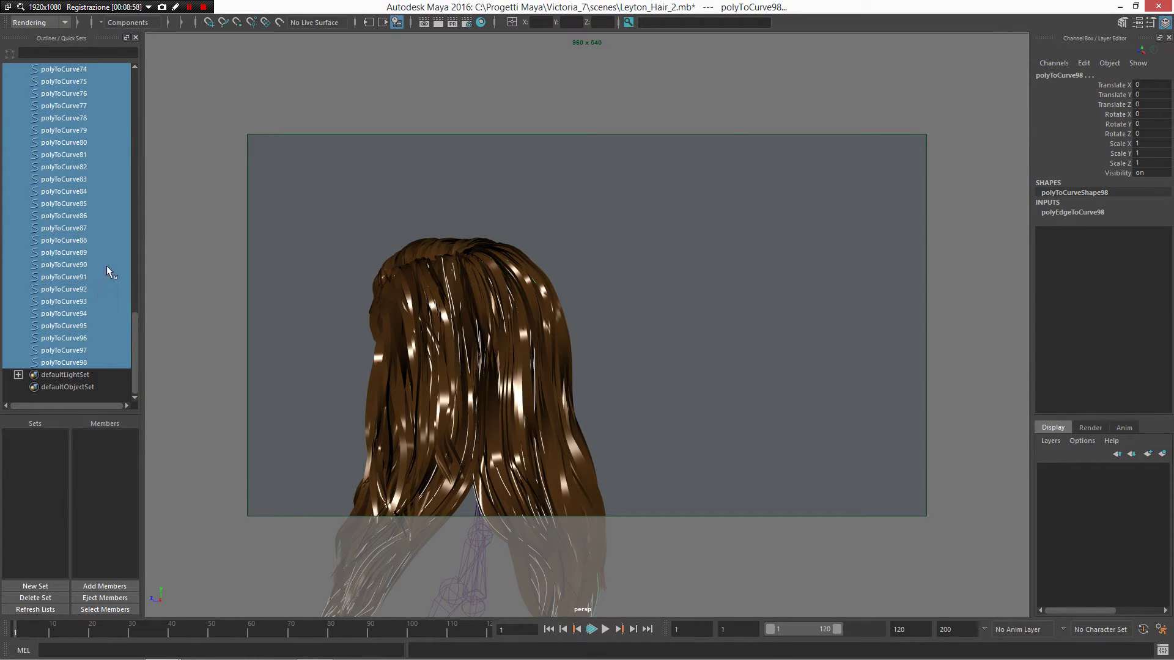
scroll(116, 237, up, 20)
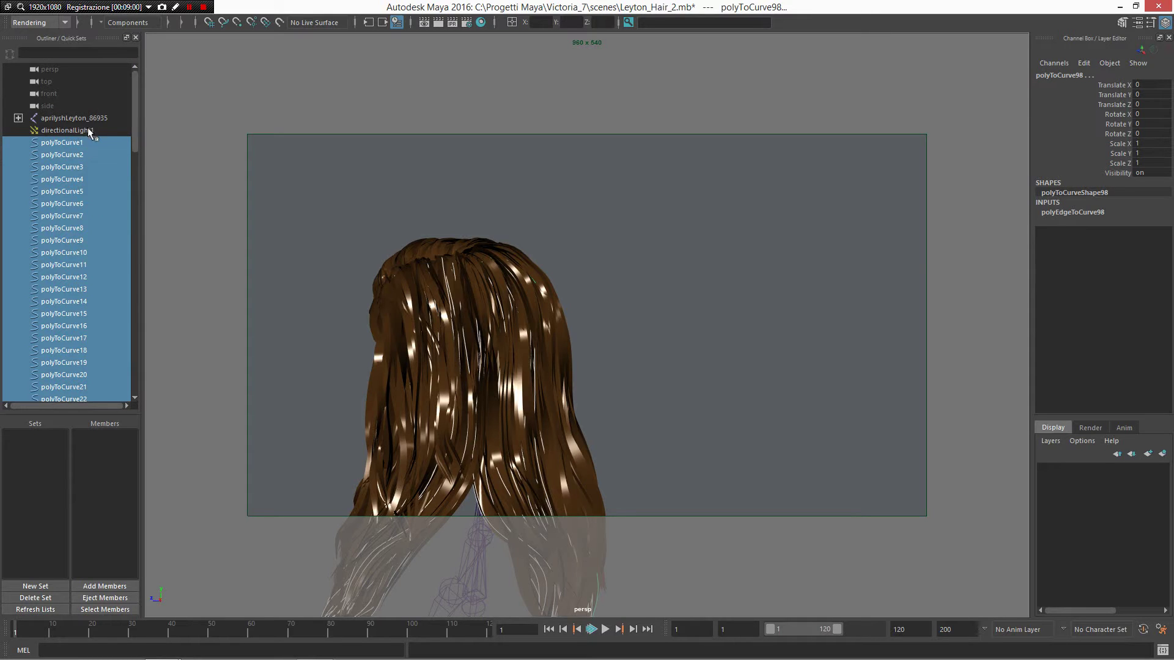
scroll(86, 257, down, 20)
scroll(63, 381, up, 20)
Hide the hair mesh so that only the extracted curves are displayed
click(79, 118)
key(h)
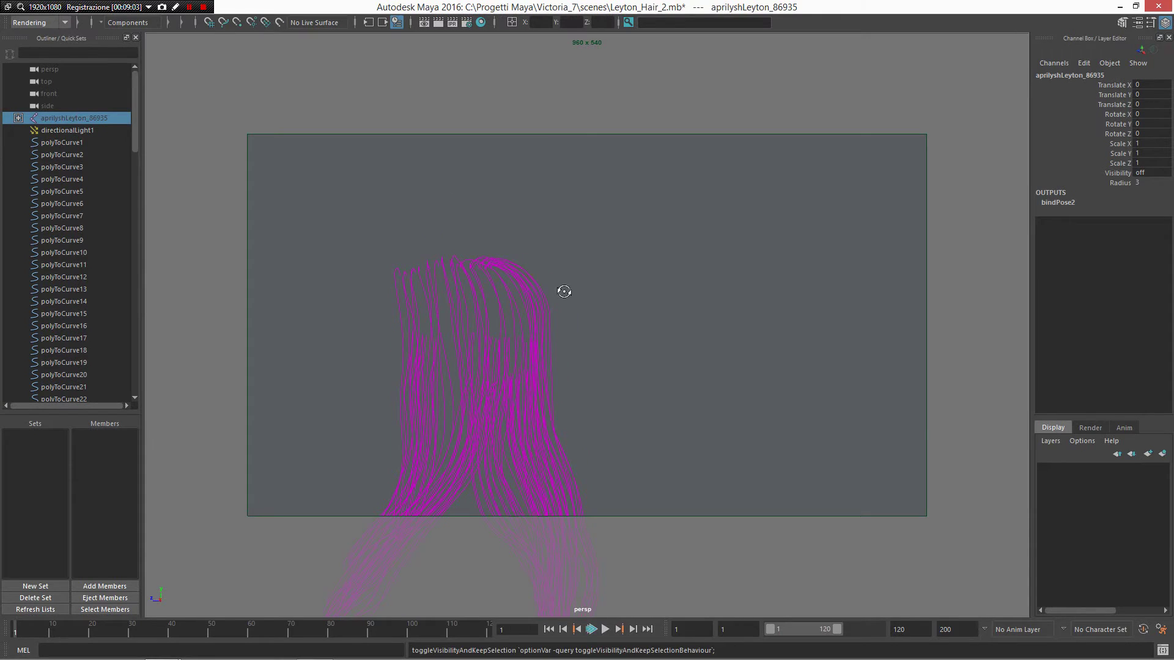
alt+drag(564, 292, 667, 337)
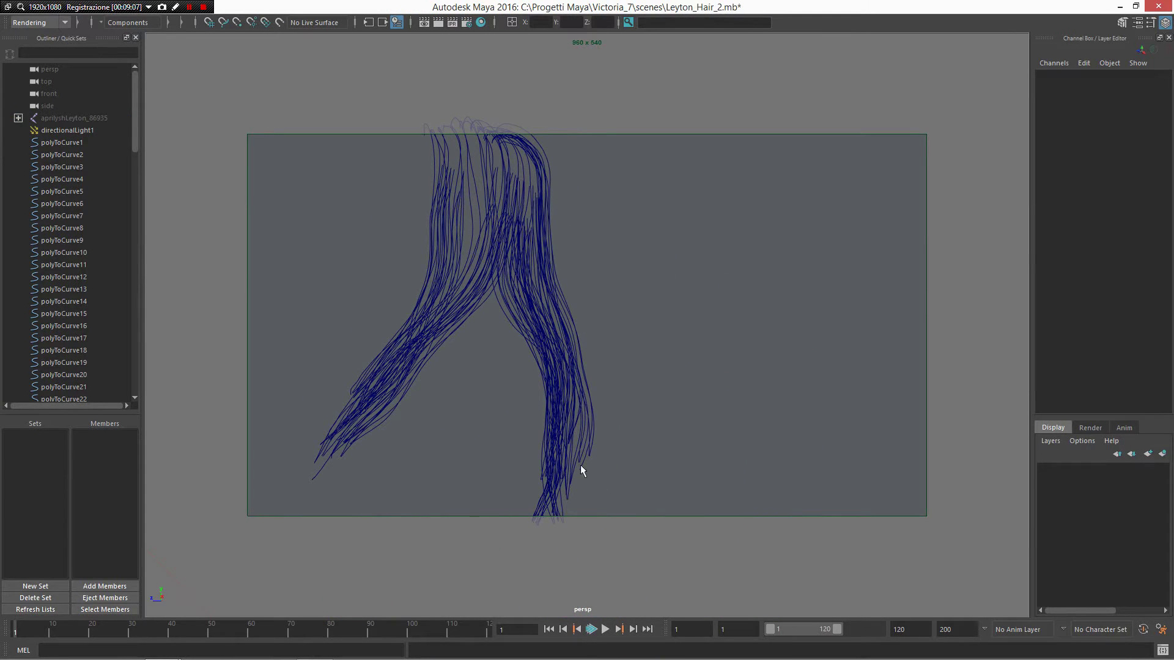
Switch from component to object selection and select the group of extracted hair curves
drag(594, 318, 490, 330)
click(65, 181)
click(537, 280)
drag(606, 255, 344, 285)
click(386, 280)
drag(367, 361, 575, 364)
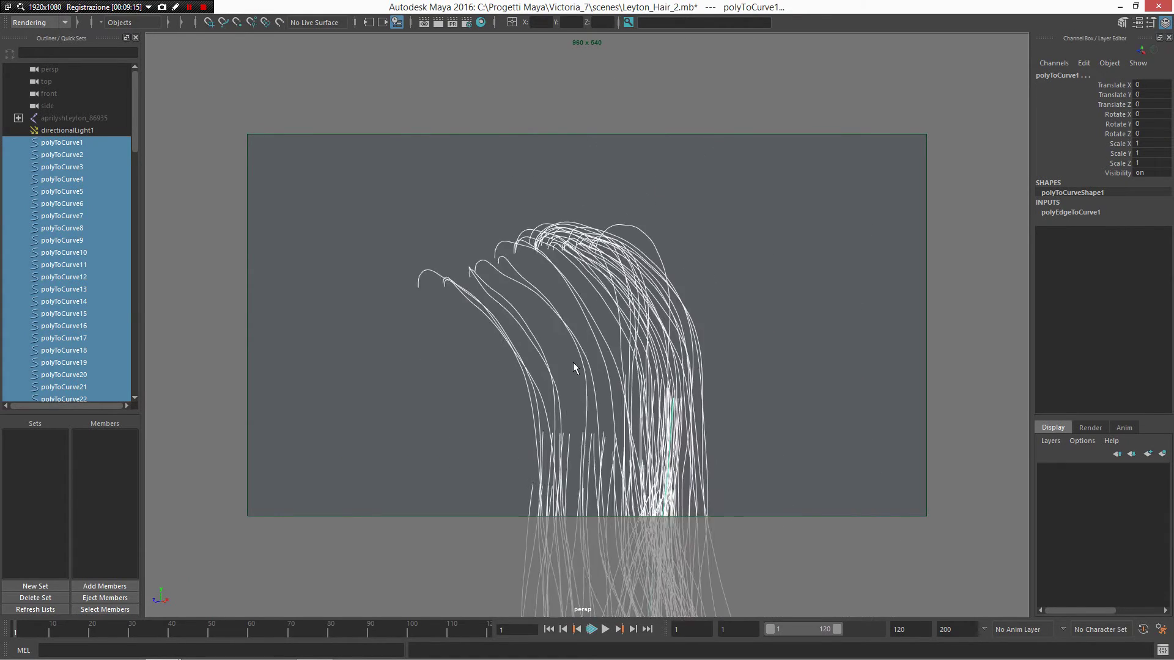
Select a single hair curve and examine it against the whole set of extracted curves
click(586, 362)
alt+right_drag(612, 360, 604, 341)
alt+drag(604, 341, 620, 365)
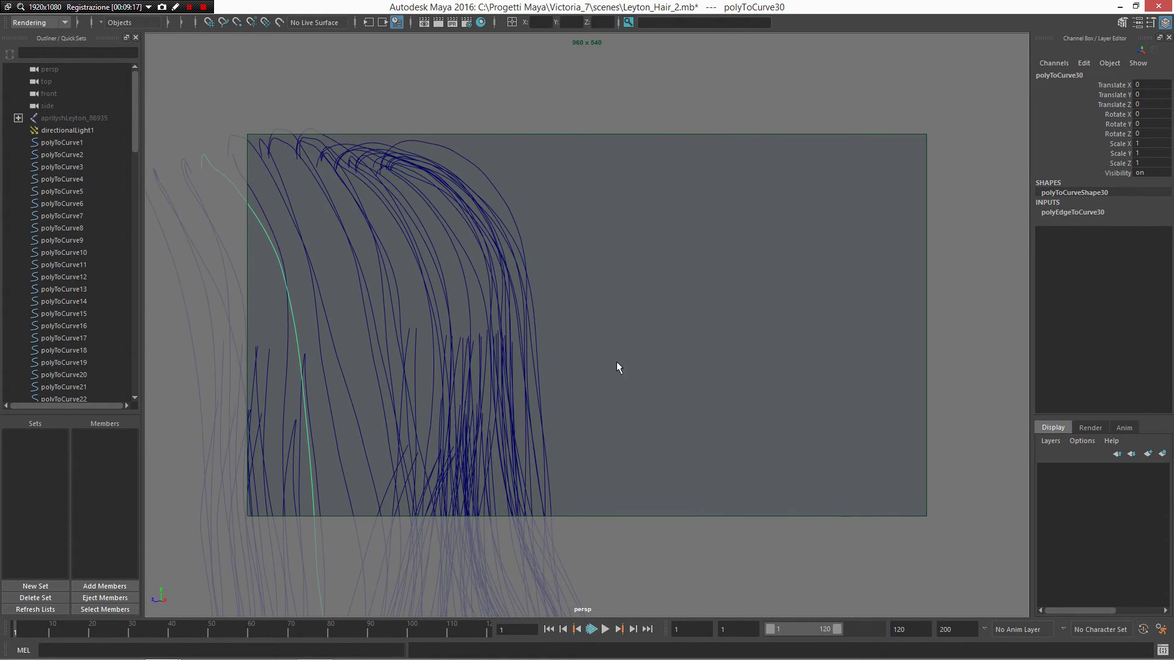
alt+right_drag(616, 362, 603, 253)
alt+middle_drag(602, 253, 628, 172)
scroll(644, 380, down, 5)
alt+drag(603, 380, 586, 377)
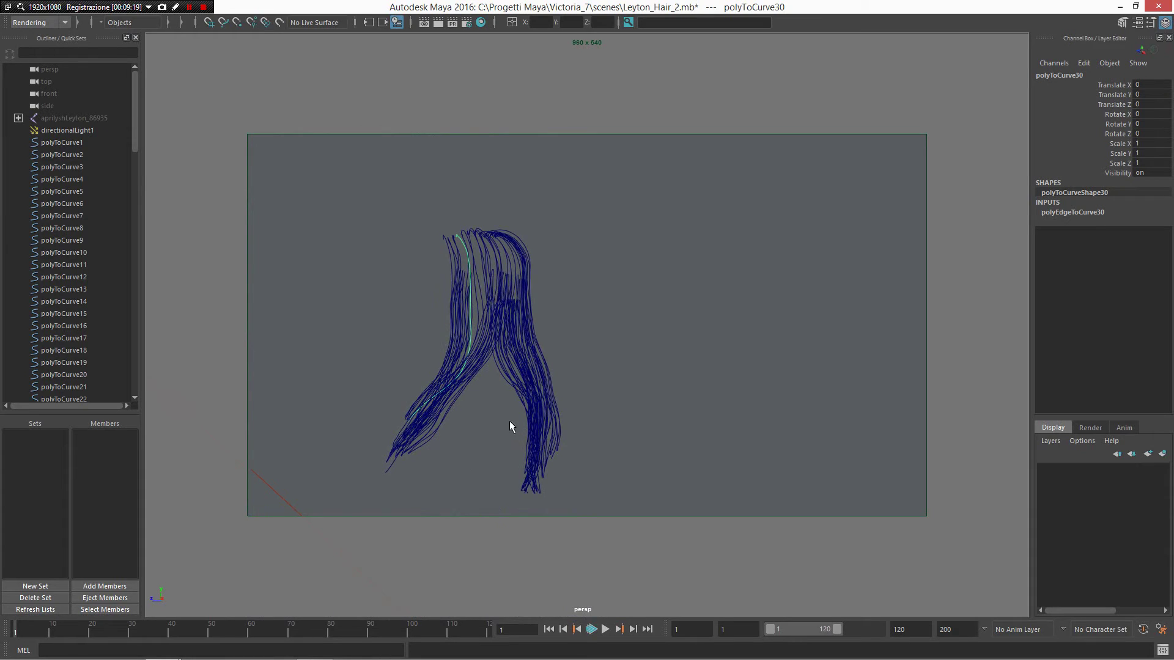
Select the curves of the outer hair bundle and hide them, keeping one lock of curves displayed
drag(579, 469, 487, 228)
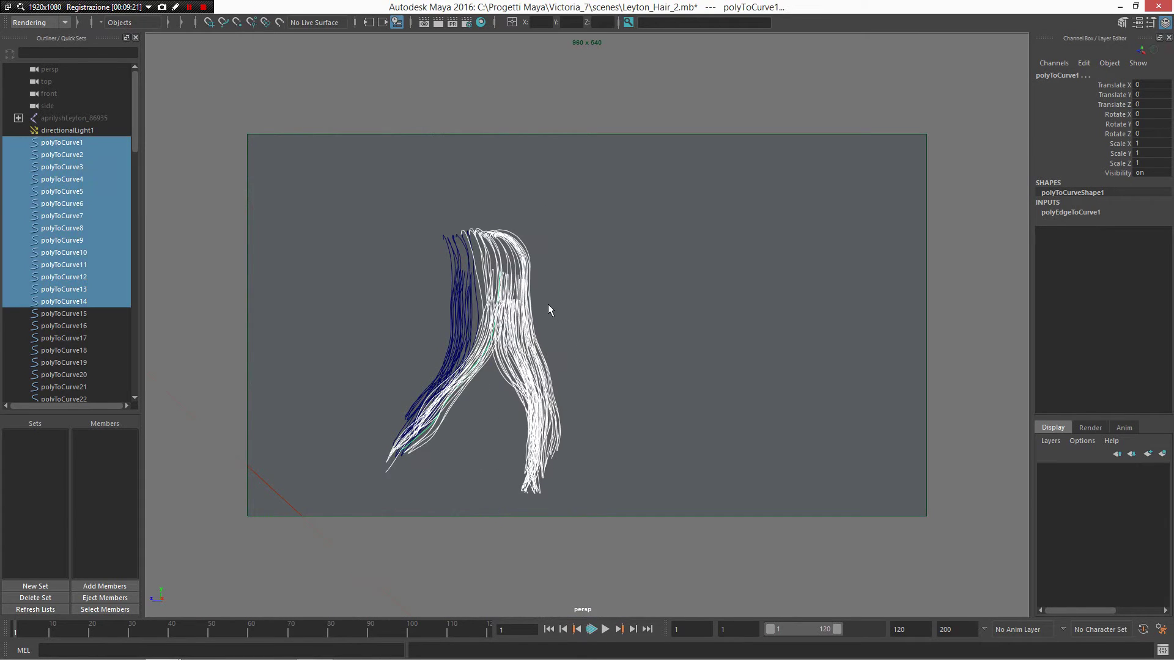
key(ctrl+h)
alt+right_drag(459, 354, 647, 471)
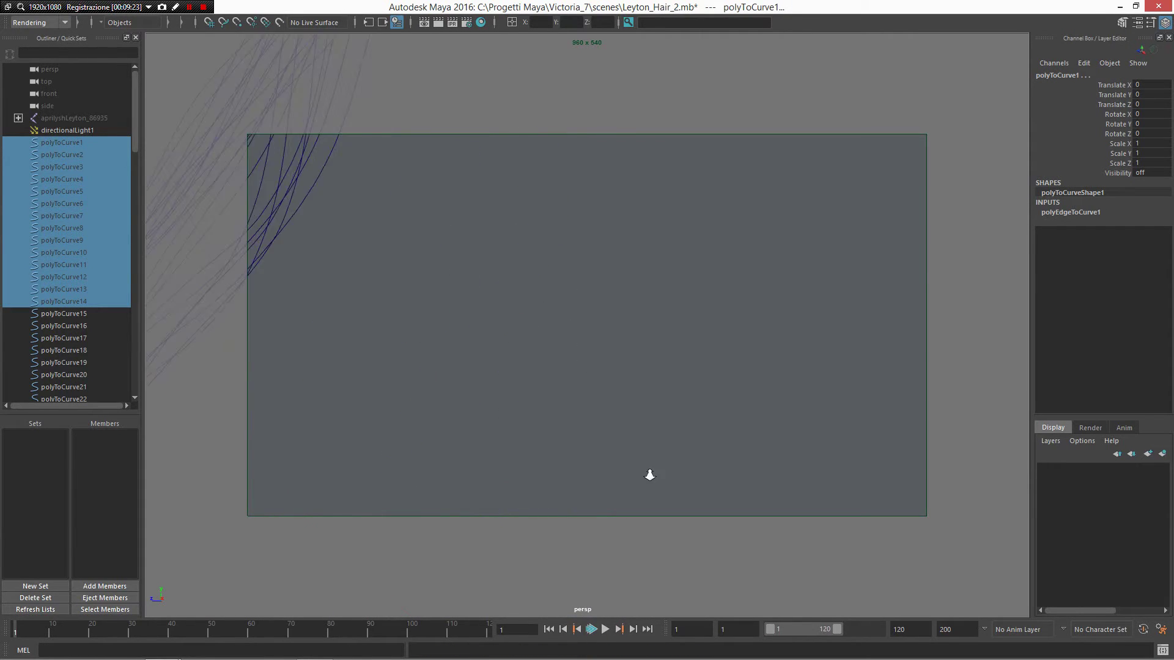
alt+middle_drag(647, 471, 627, 316)
alt+drag(627, 315, 610, 143)
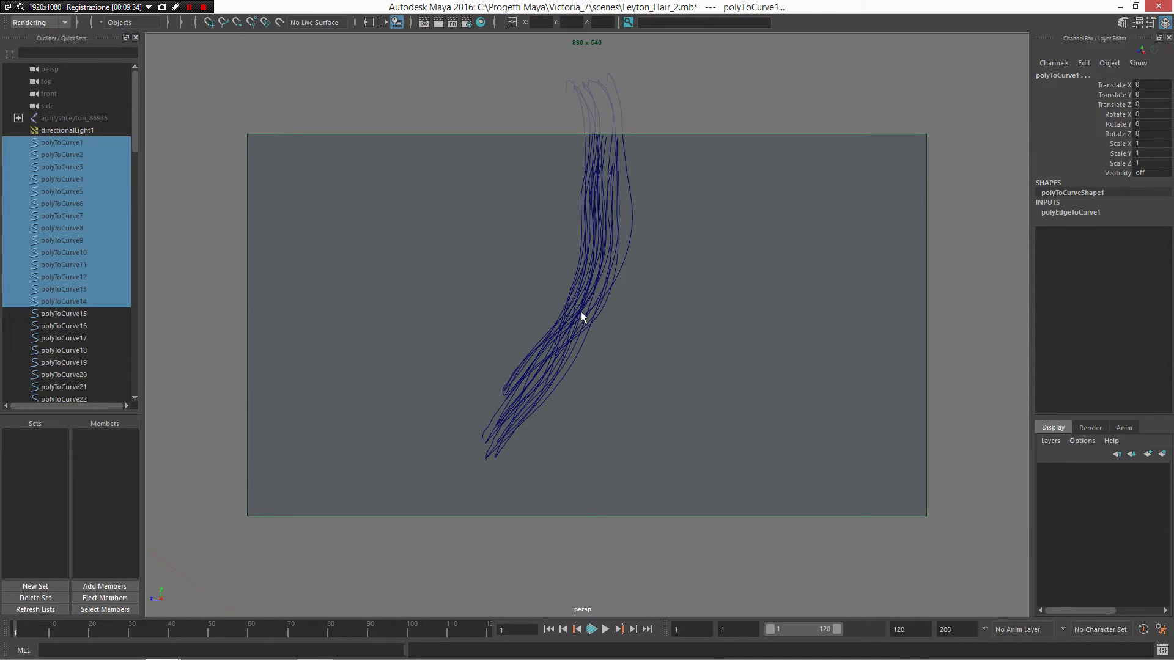
alt+drag(601, 247, 603, 312)
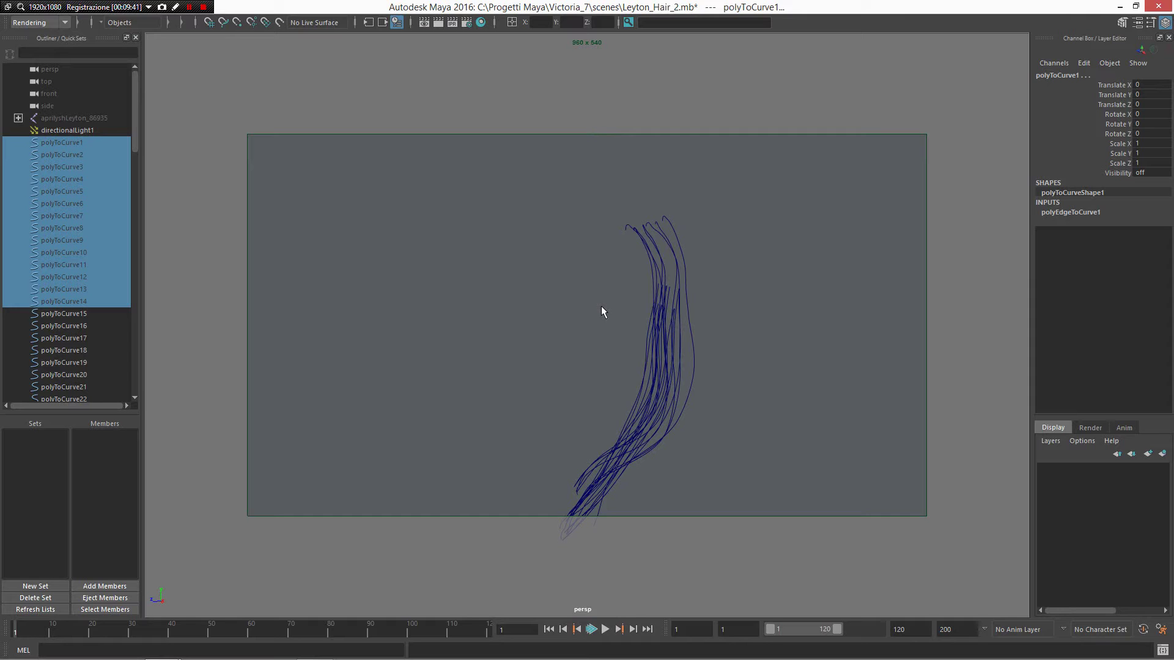
alt+drag(672, 208, 492, 435)
alt+drag(591, 347, 725, 422)
Switch the remaining lock of curves to component selection and display their control vertices
drag(475, 230, 786, 516)
alt+drag(758, 477, 720, 406)
key(F8)
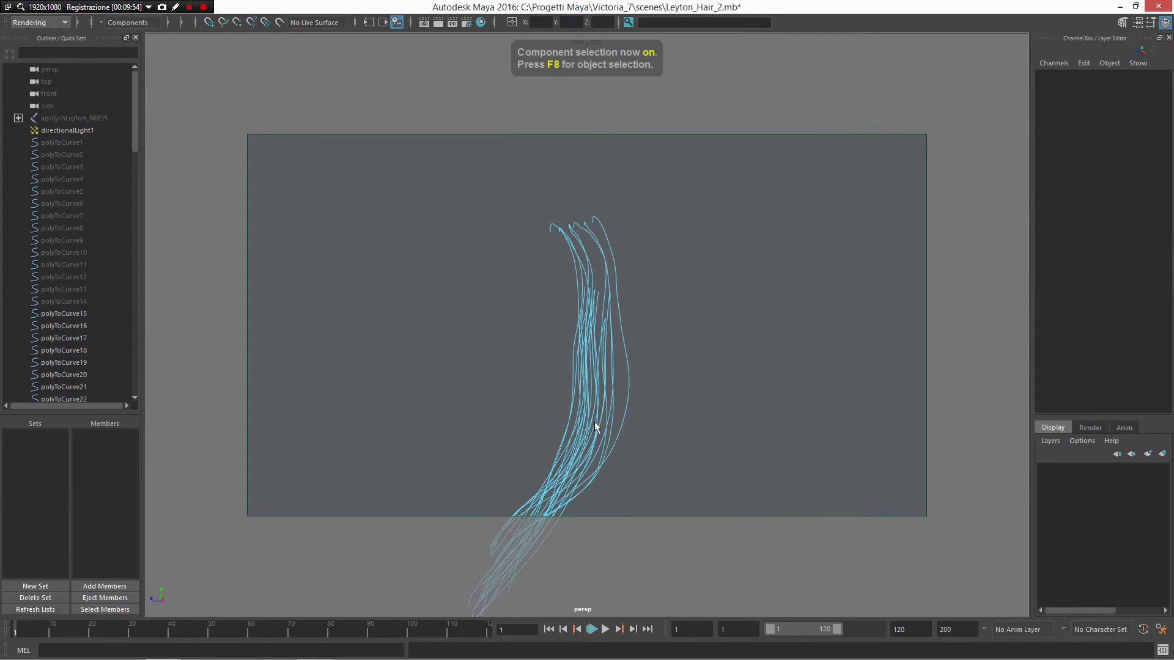
alt+drag(602, 299, 564, 331)
right_click(564, 307)
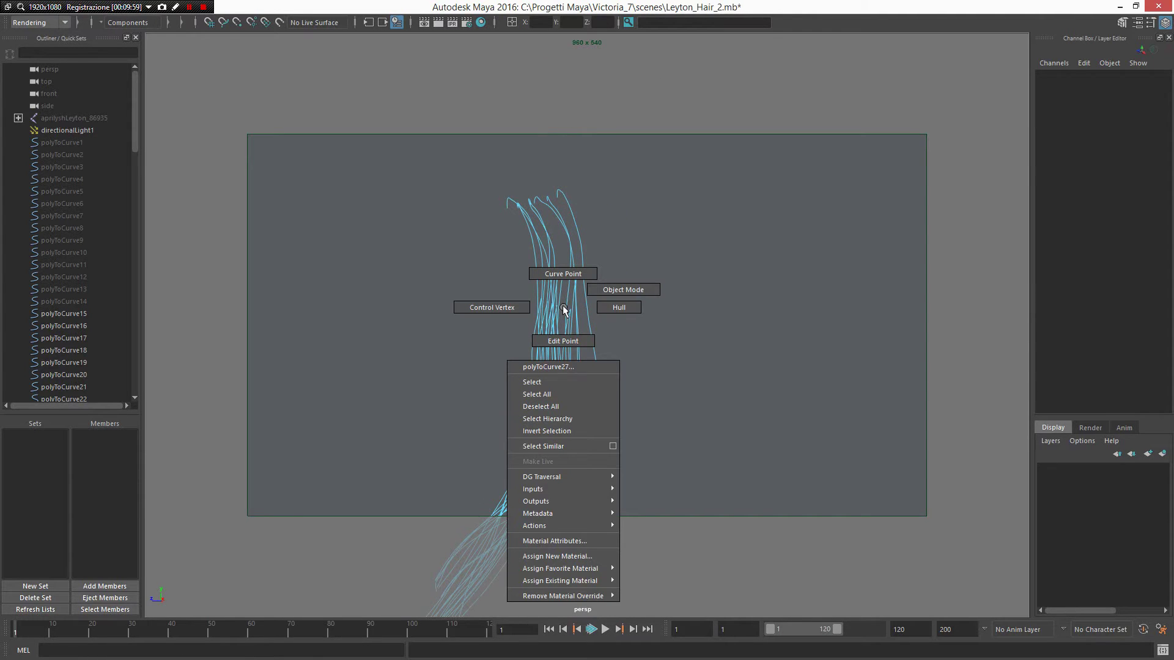
right_drag(563, 308, 467, 313)
alt+middle_drag(542, 356, 569, 265)
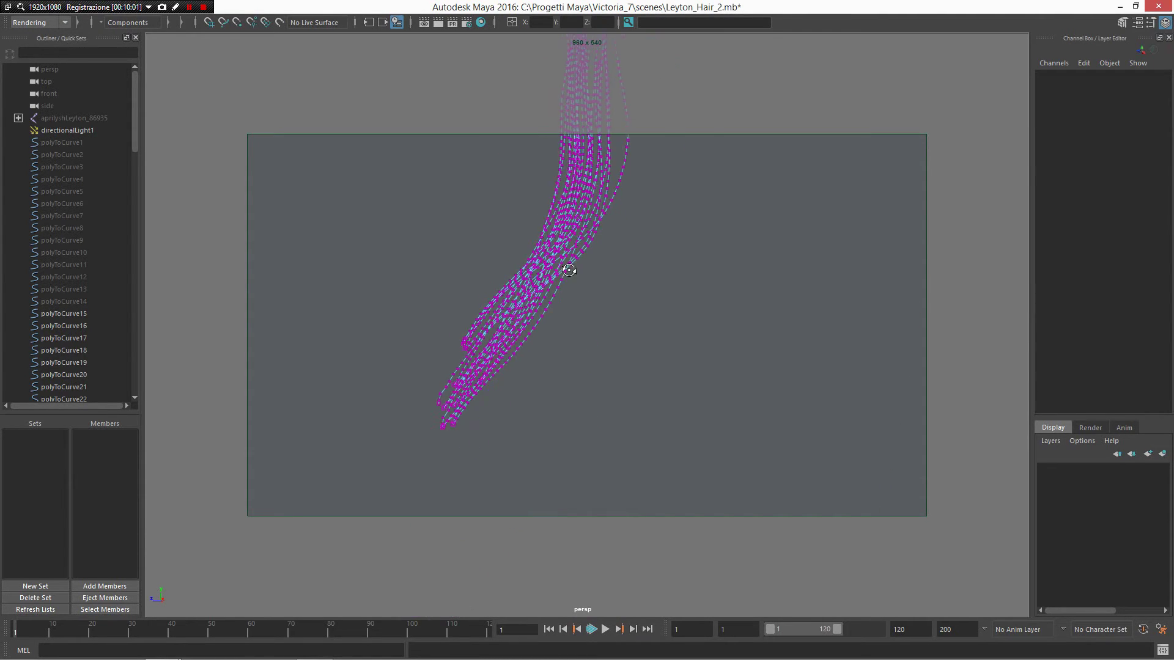
Examine the control vertices at the lower ends of the hair curves up close
alt+right_drag(568, 265, 608, 360)
alt+middle_drag(608, 361, 621, 313)
alt+right_drag(620, 313, 667, 353)
alt+middle_drag(629, 331, 639, 361)
alt+right_drag(639, 361, 658, 328)
alt+drag(658, 328, 635, 374)
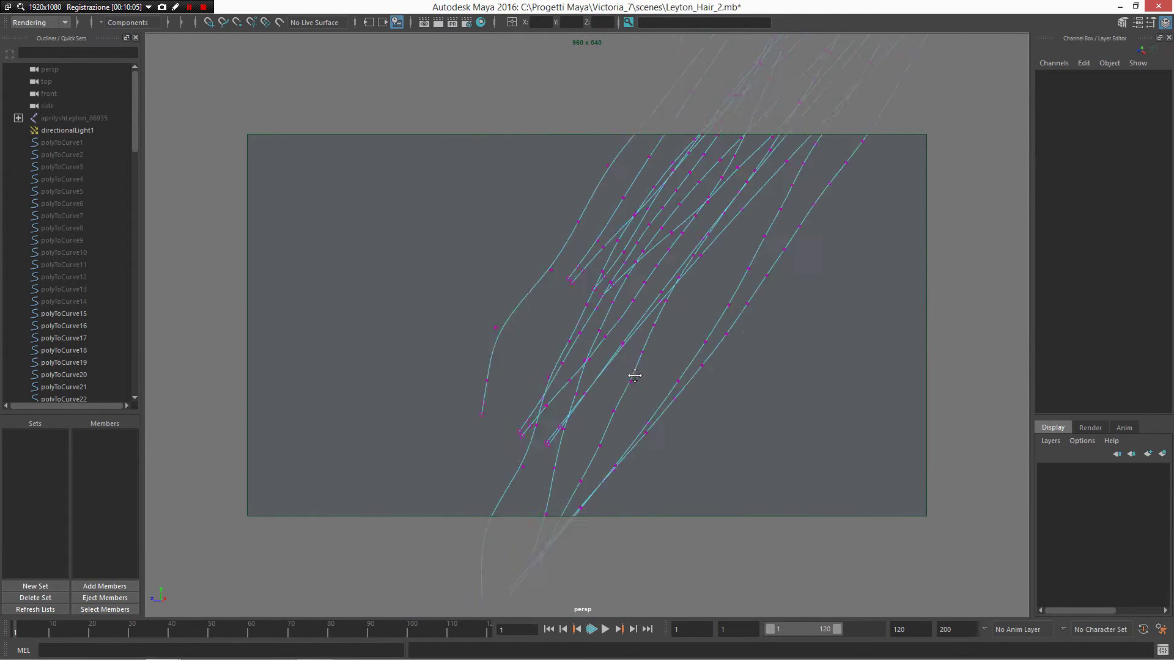
alt+right_drag(635, 375, 642, 391)
alt+middle_drag(642, 391, 626, 406)
alt+drag(626, 406, 621, 402)
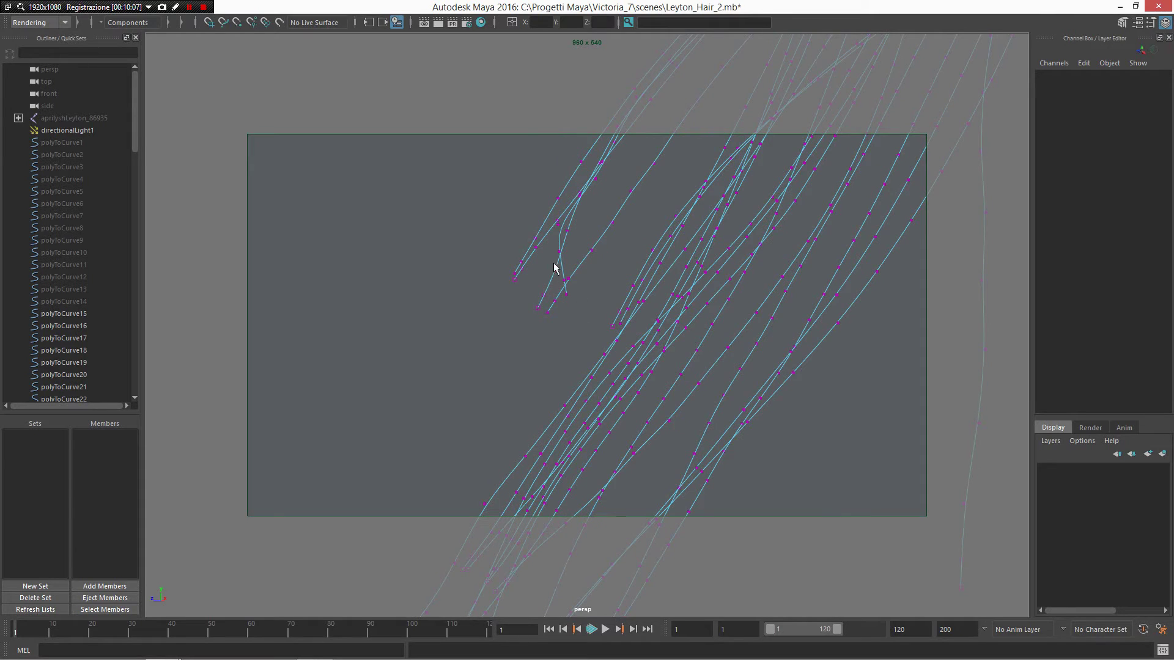
alt+right_drag(551, 262, 570, 313)
alt+middle_drag(558, 296, 561, 318)
alt+right_drag(561, 317, 558, 310)
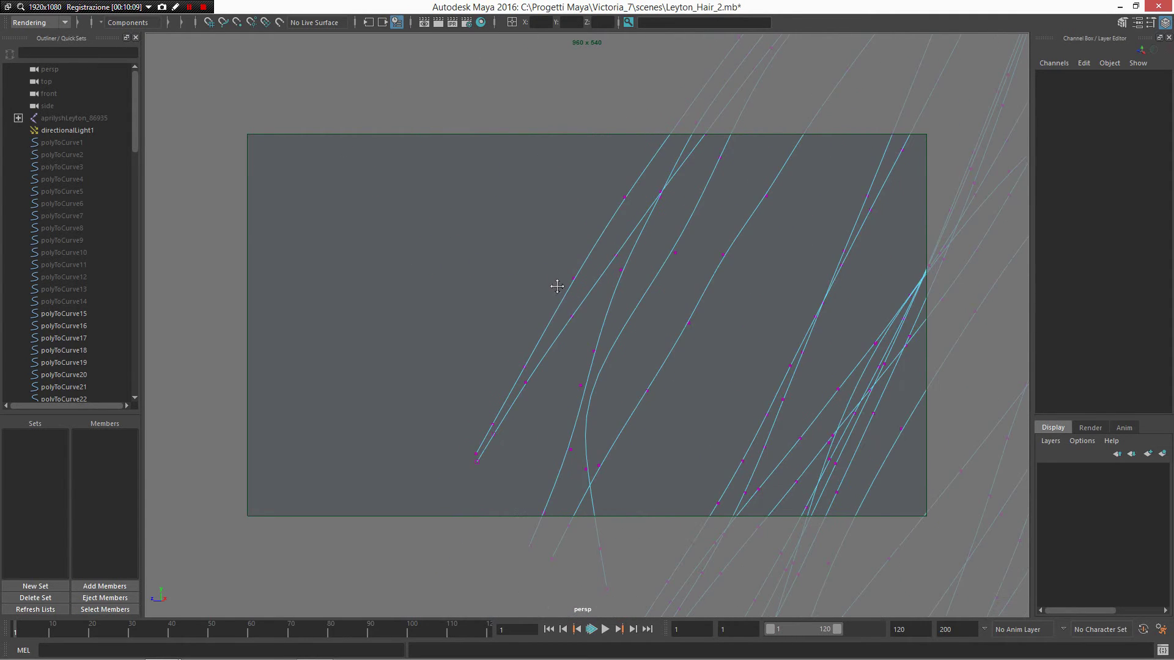
alt+middle_drag(557, 286, 516, 403)
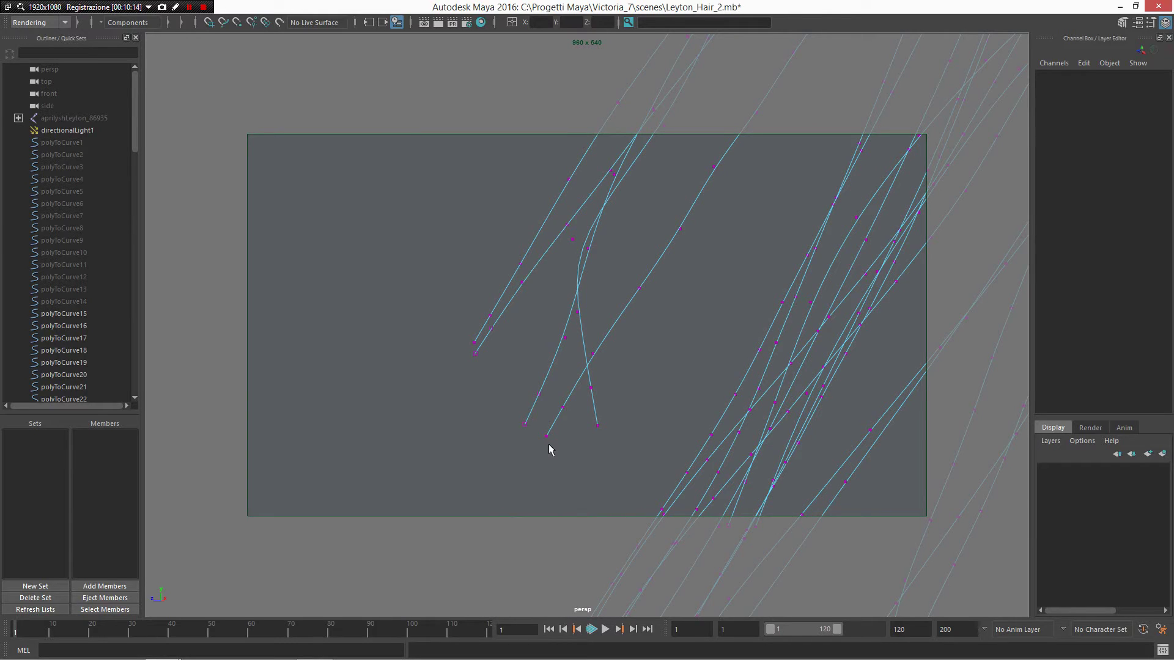
Select the end control vertices of neighbouring hair curves one by one to compare the curves' start points
click(596, 424)
click(604, 449)
drag(590, 413, 534, 451)
click(523, 430)
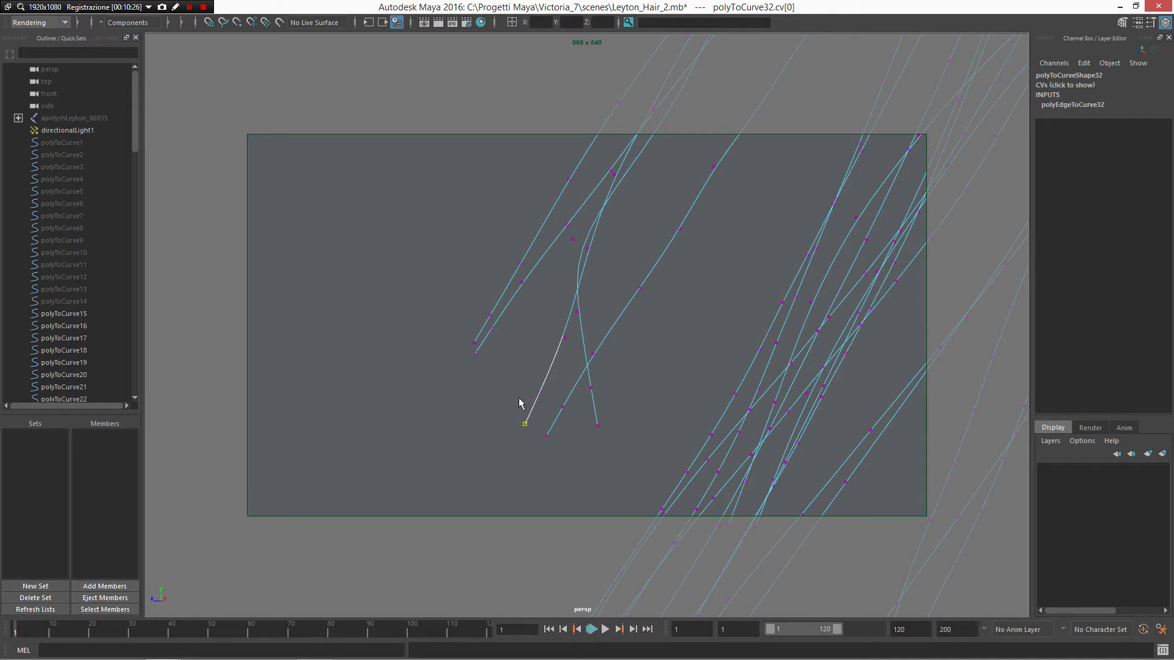
drag(583, 451, 544, 425)
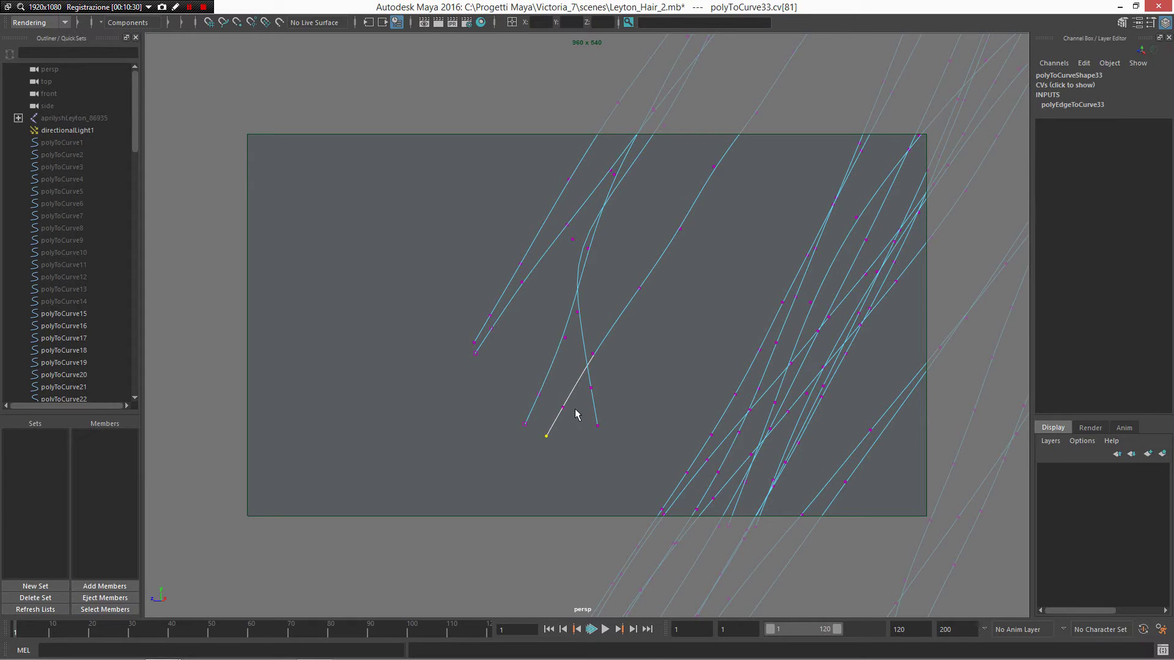
Return to object selection and select all curves of the displayed lock, keeping the whole lock in view
alt+right_drag(558, 416, 689, 265)
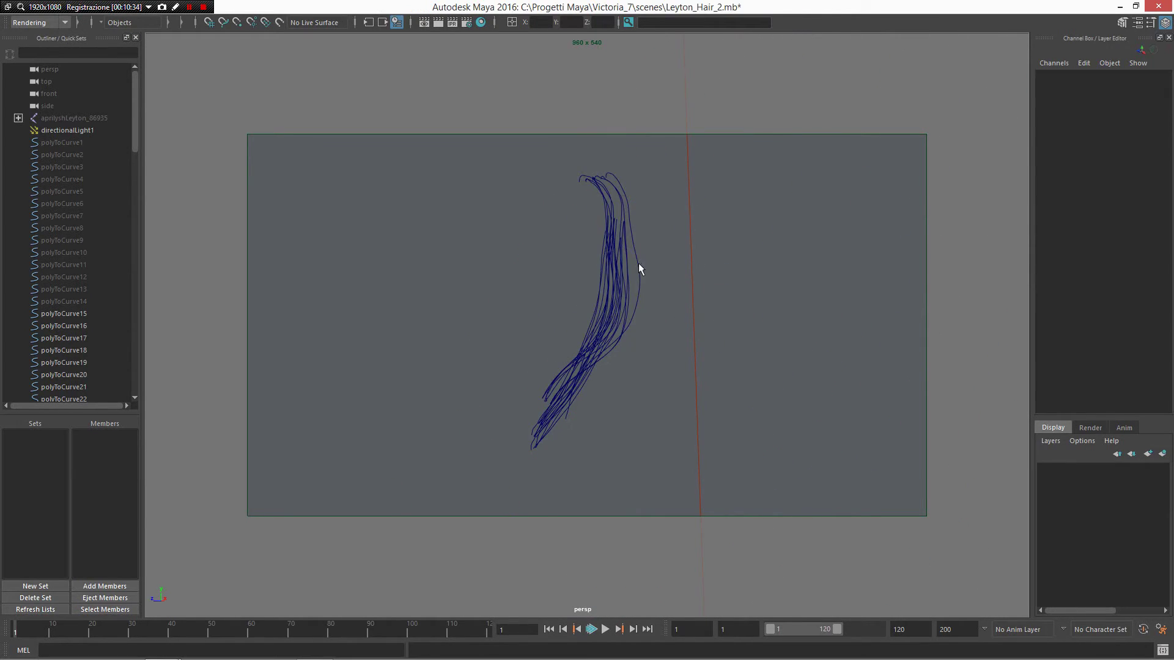
drag(663, 275, 579, 243)
alt+drag(636, 299, 600, 293)
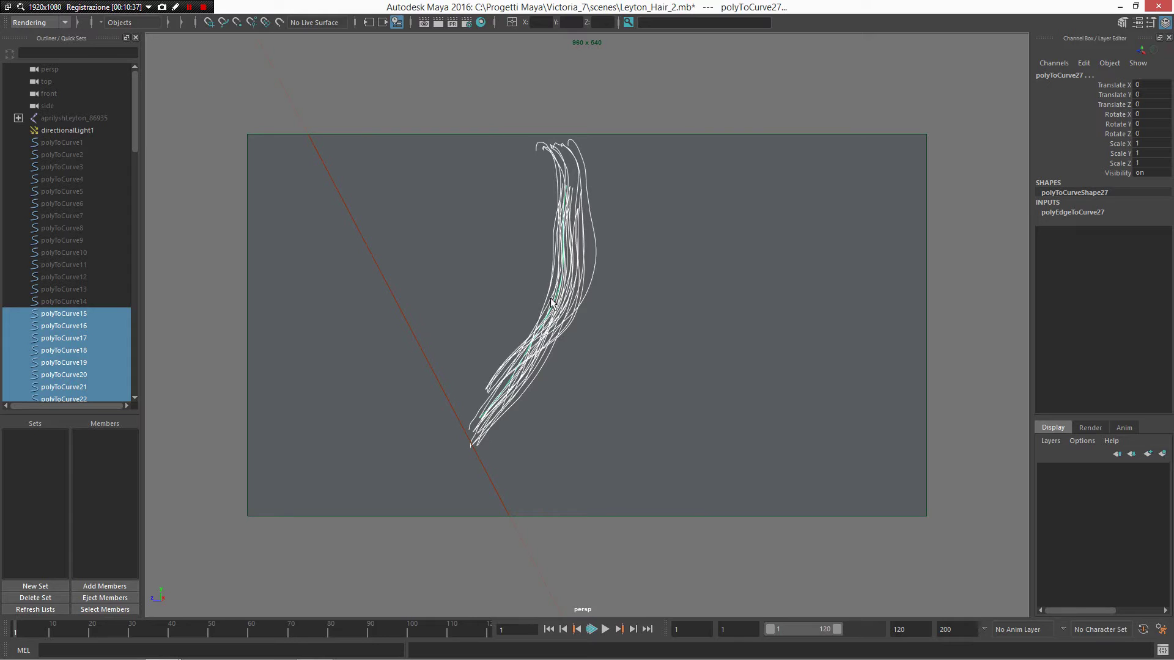
scroll(624, 282, up, 1)
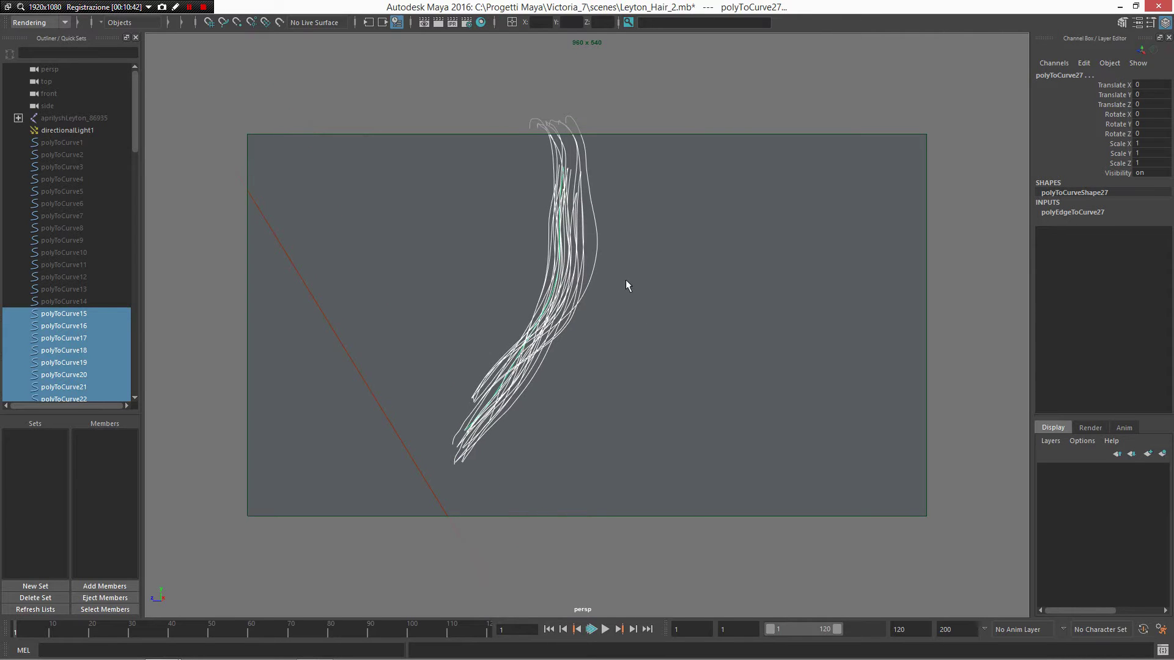
scroll(629, 278, up, 2)
scroll(639, 264, down, 3)
alt+drag(588, 228, 586, 231)
alt+middle_drag(586, 231, 595, 243)
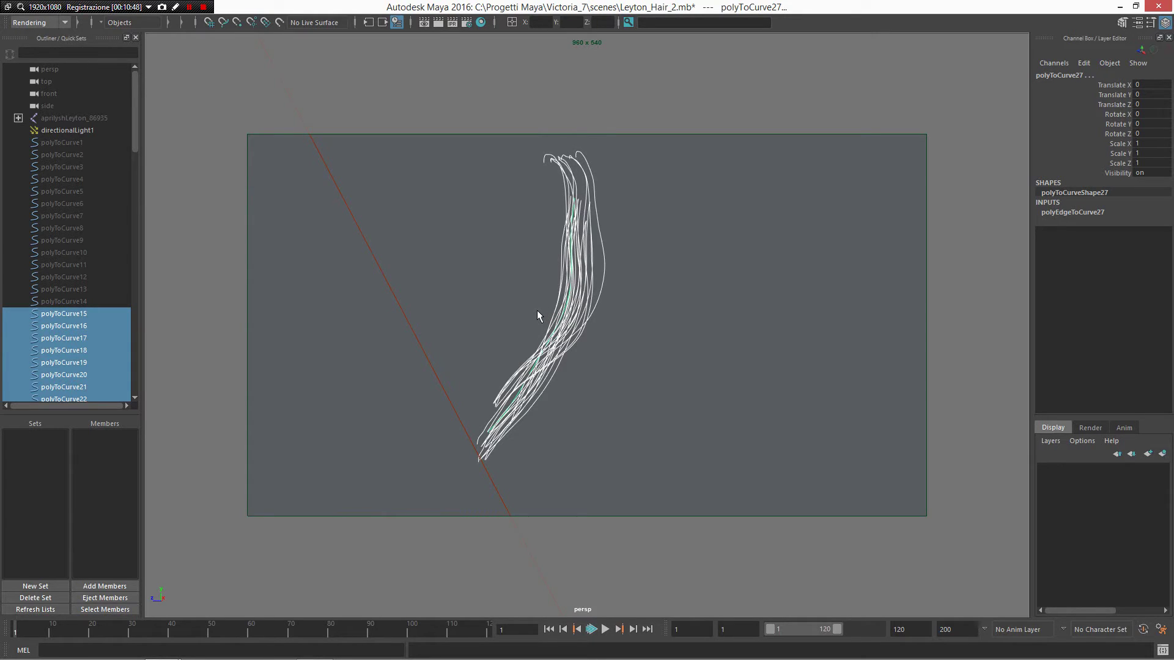
Reverse the direction of all selected hair curves
click(514, 266)
drag(515, 267, 652, 376)
shift+right_click(591, 294)
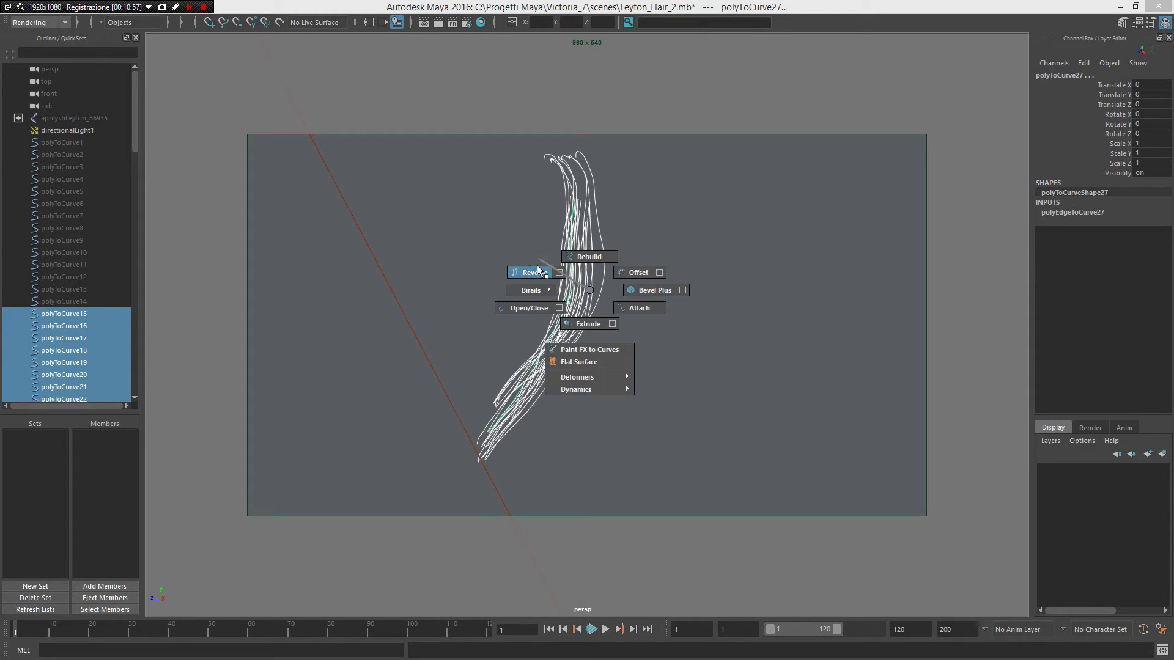
click(535, 280)
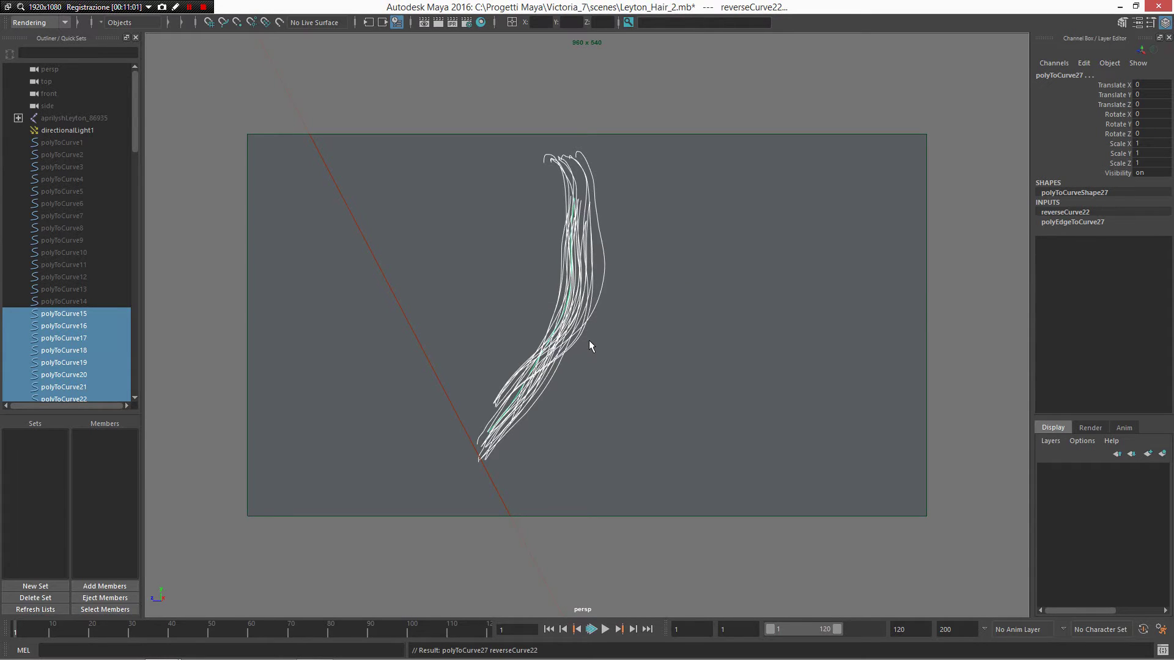
Undo the last changes made while zooming in on the lower ends of the lock's curves
alt+drag(555, 270, 647, 302)
scroll(601, 266, up, 3)
scroll(647, 301, up, 2)
drag(759, 214, 635, 388)
key(ctrl+z)
key(ctrl+z)
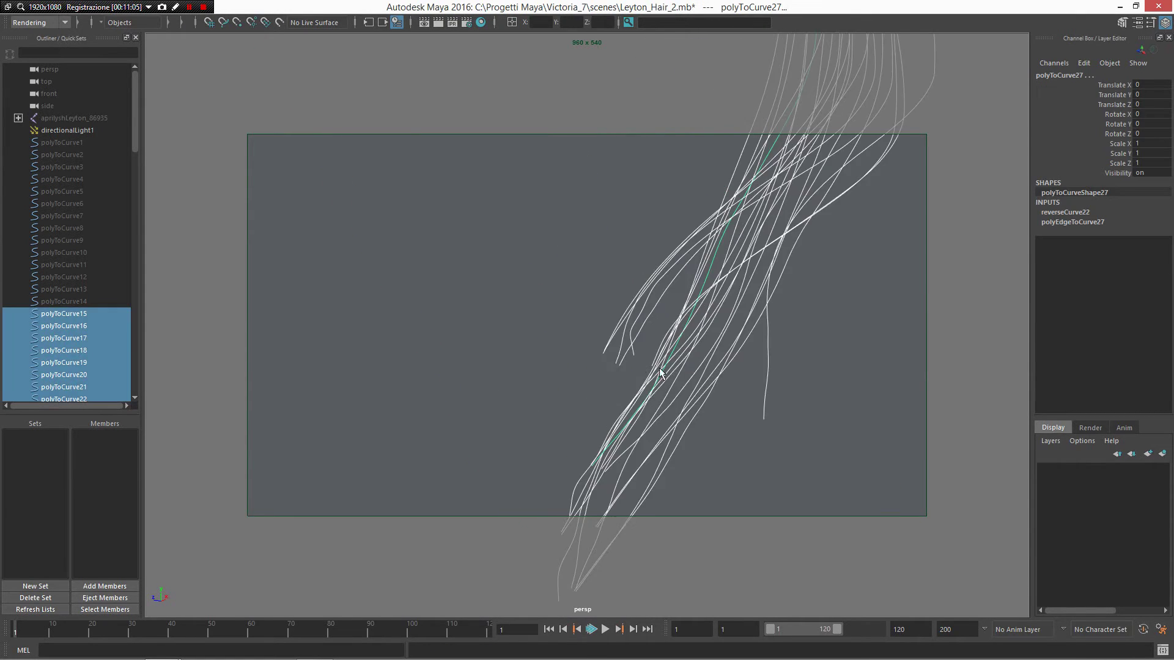
Try to display the control vertices of the selected hair curves, and return to object selection
right_click(698, 313)
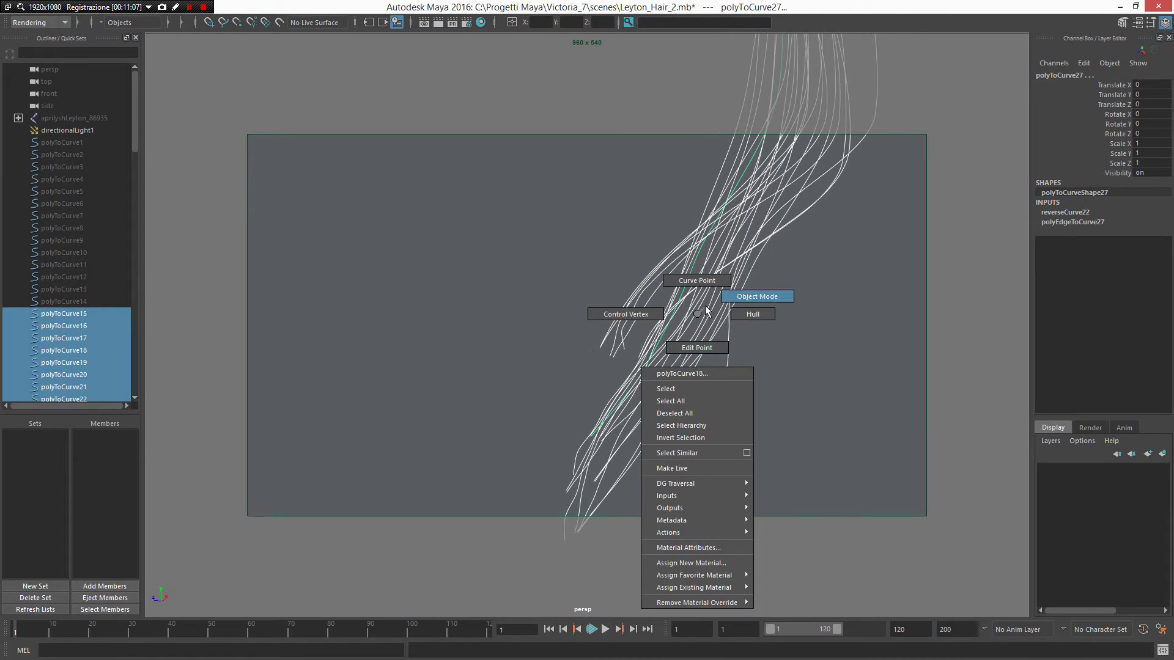
click(649, 315)
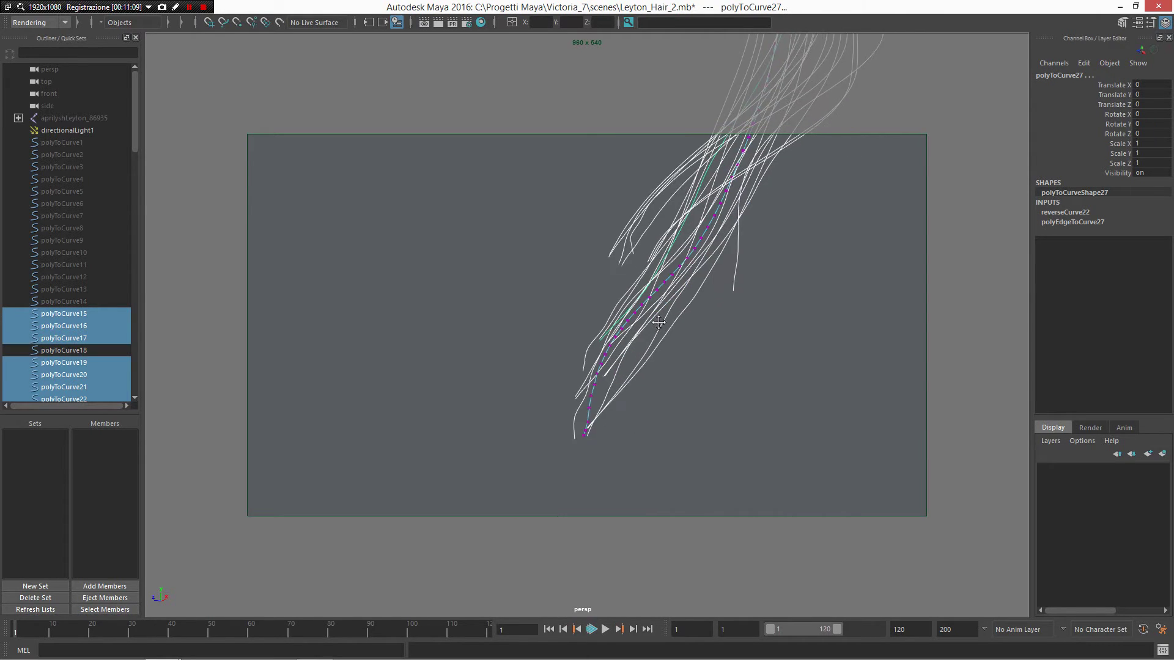
scroll(679, 296, down, 2)
click(656, 278)
right_drag(689, 270, 742, 254)
Select all curves of the displayed lock and switch to component selection to display their control vertices
click(798, 354)
drag(799, 355, 606, 181)
alt+right_drag(774, 321, 758, 240)
alt+middle_drag(758, 241, 721, 294)
key(F8)
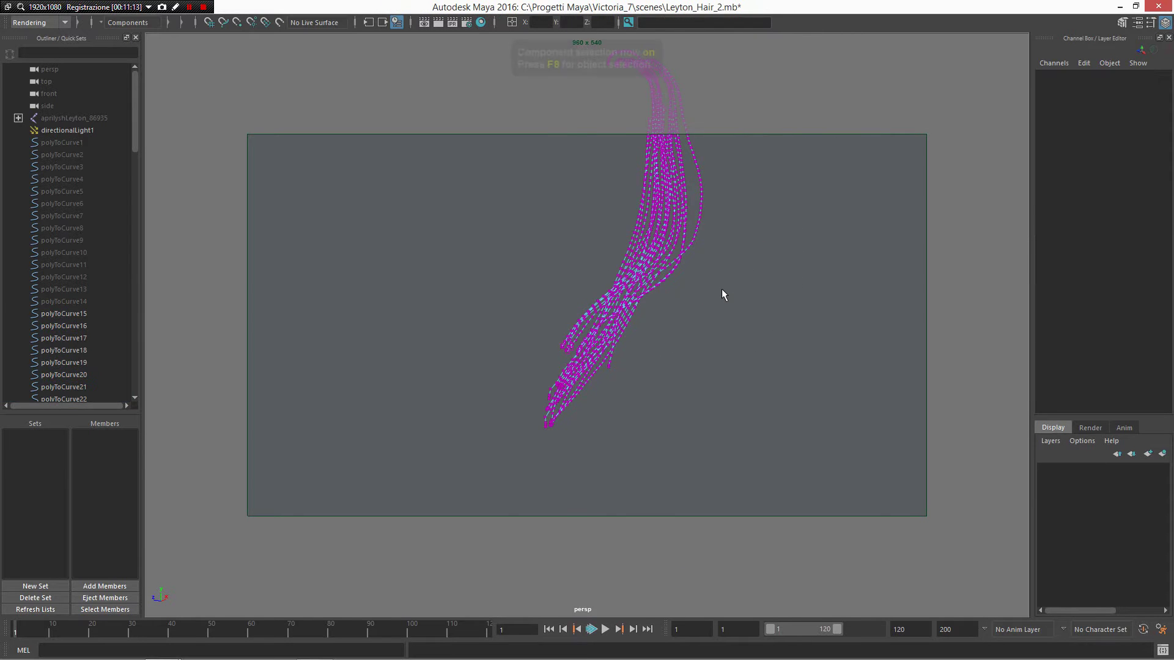
Examine the control vertices along the whole lock and up close at the curves' lower ends
alt+right_drag(721, 288, 703, 385)
alt+middle_drag(627, 352, 680, 285)
alt+right_drag(719, 297, 703, 291)
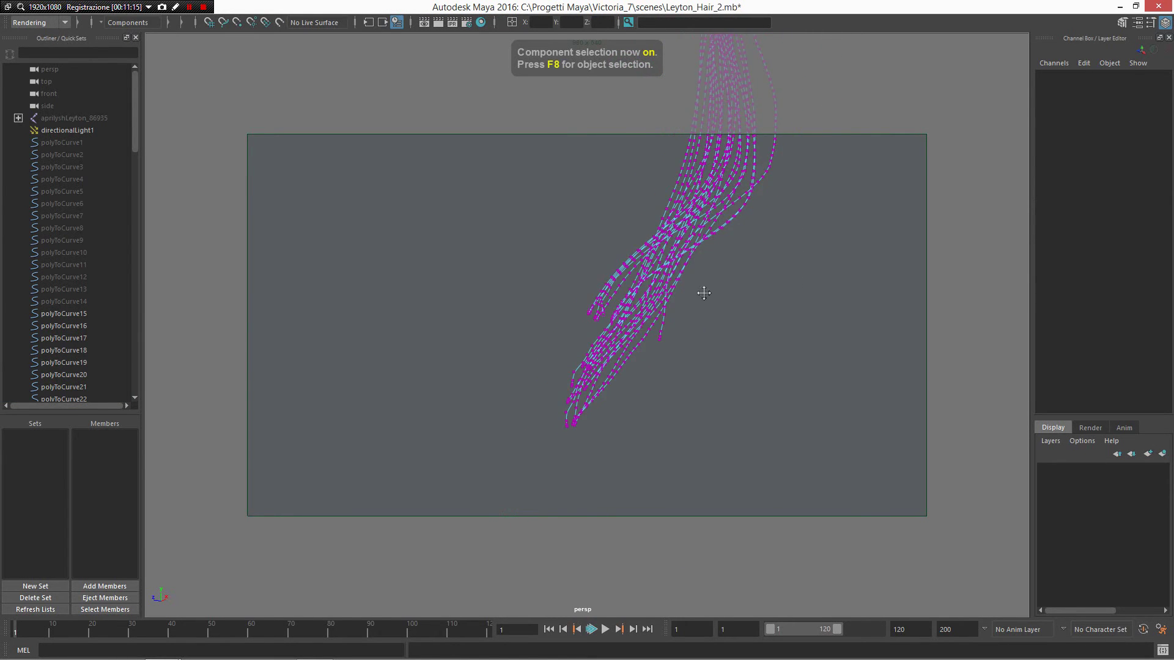
alt+middle_drag(703, 291, 693, 308)
mouse_move(694, 308)
alt+right_down()
mouse_move(802, 409)
mouse_move(692, 291)
alt+right_up()
alt+drag(692, 291, 713, 275)
alt+drag(764, 189, 704, 202)
key(f)
alt+drag(592, 313, 648, 238)
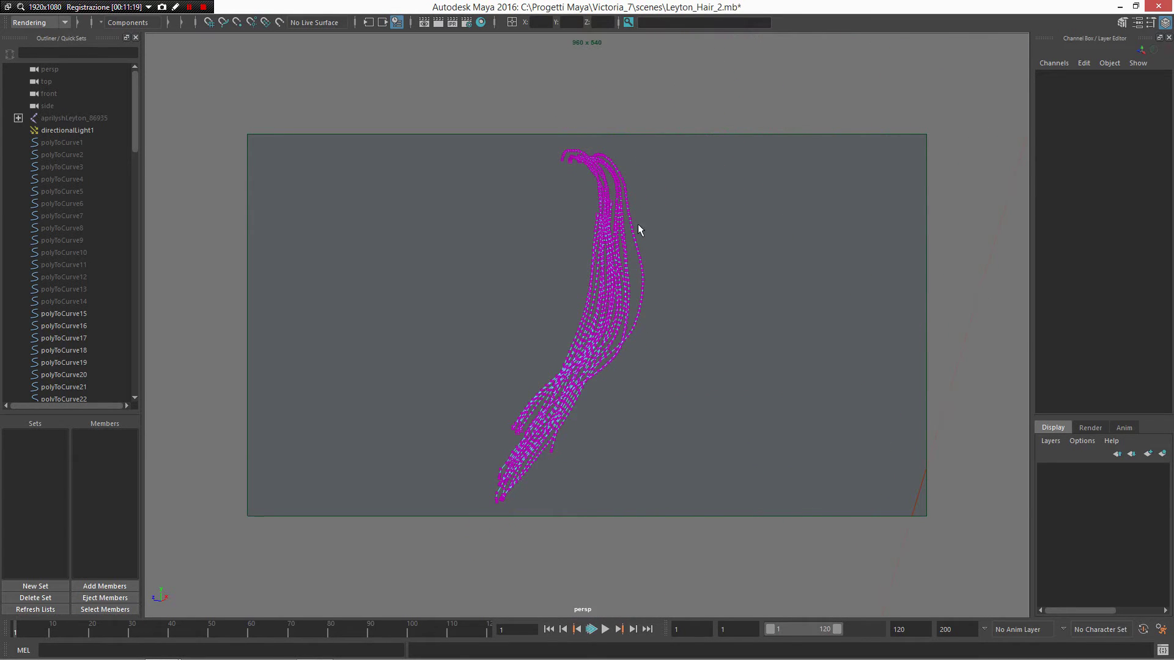
alt+drag(568, 386, 592, 322)
alt+middle_drag(592, 322, 661, 366)
alt+right_drag(661, 365, 712, 394)
alt+middle_drag(538, 363, 589, 340)
alt+drag(589, 340, 582, 382)
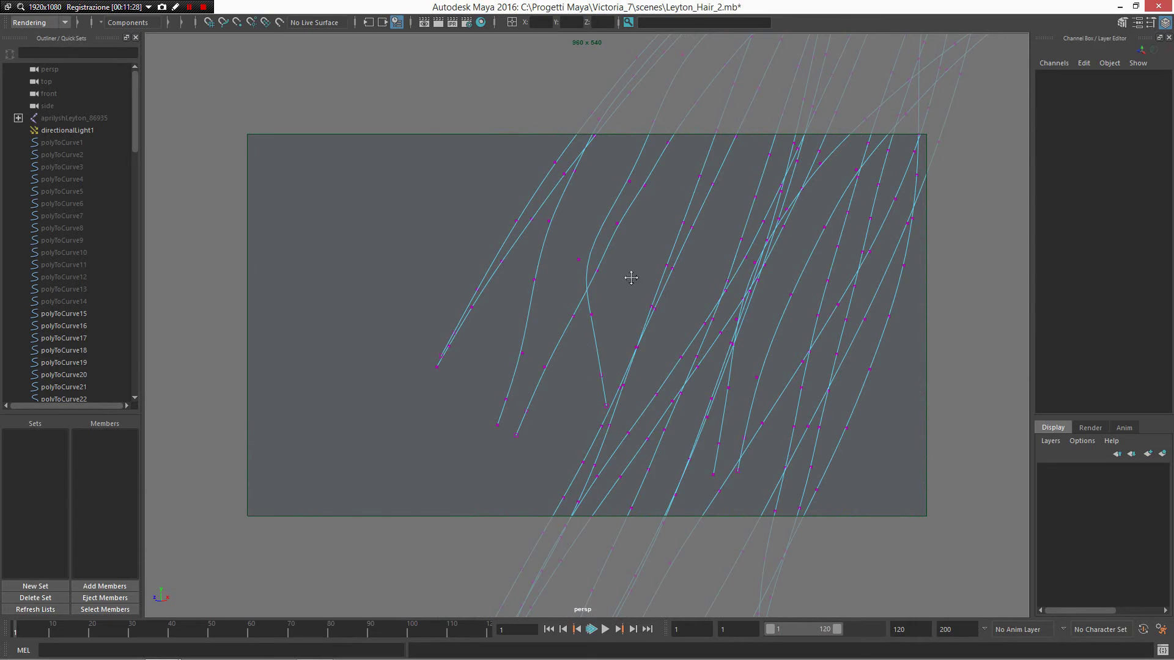
alt+drag(631, 277, 514, 358)
Examine the control vertices at the curled upper ends of the hair curves
alt+drag(383, 450, 686, 321)
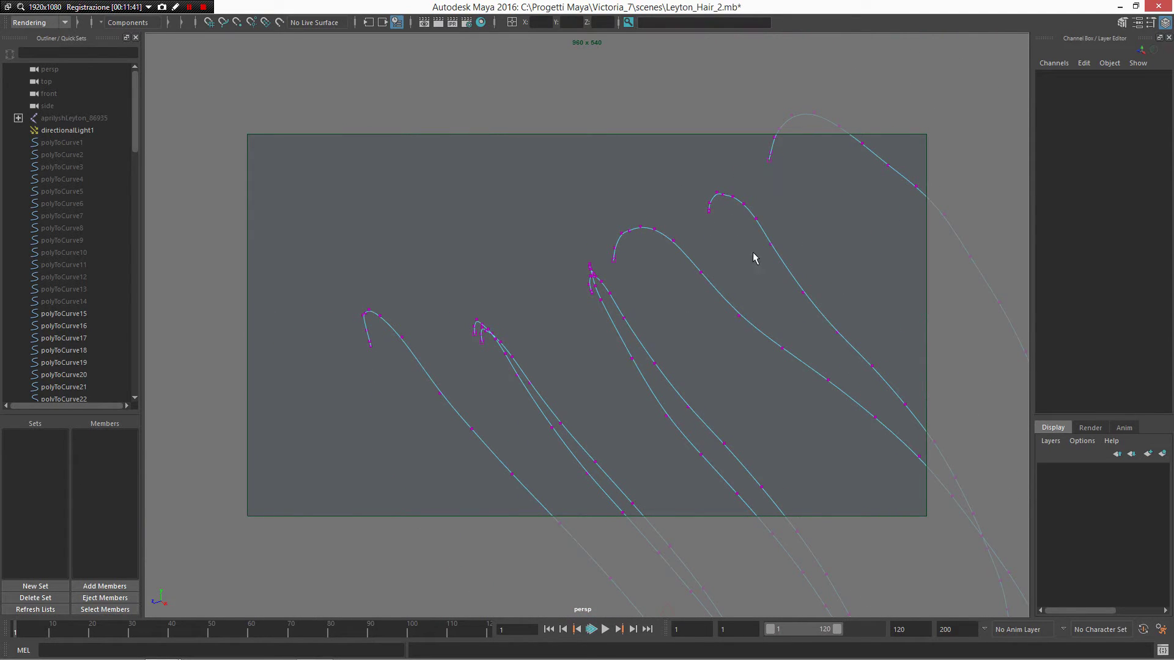
alt+drag(515, 357, 647, 363)
alt+middle_drag(647, 363, 647, 361)
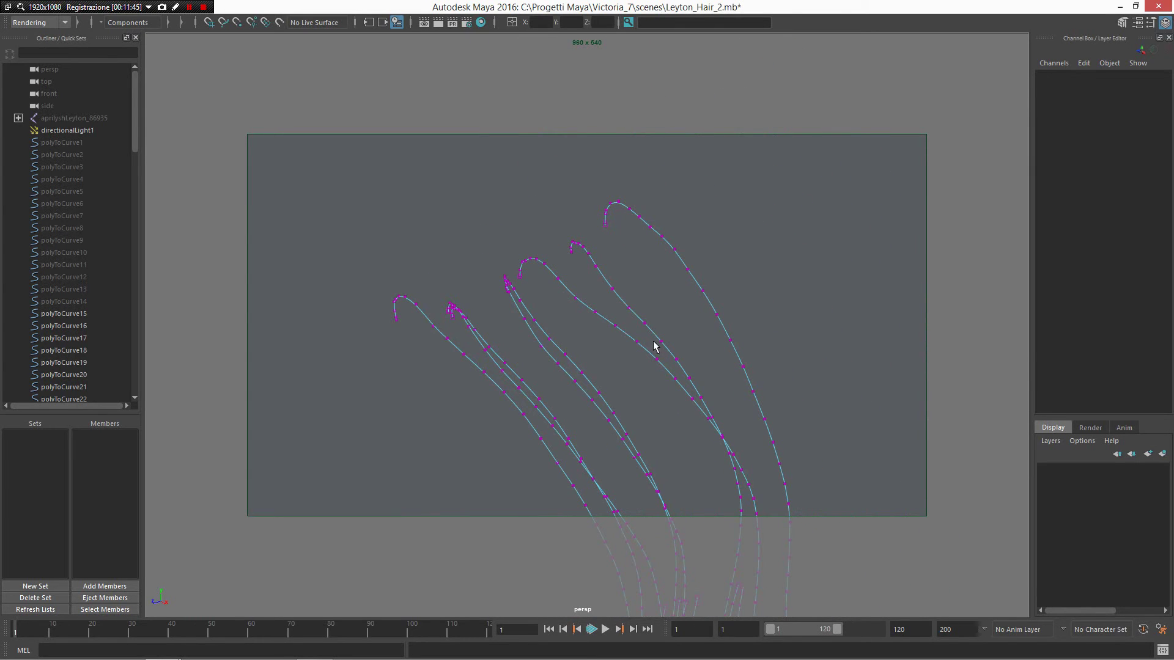
Return to object selection and select the two curves polyToCurve31 and polyToCurve35
right_click(654, 346)
right_drag(641, 341, 667, 330)
click(645, 334)
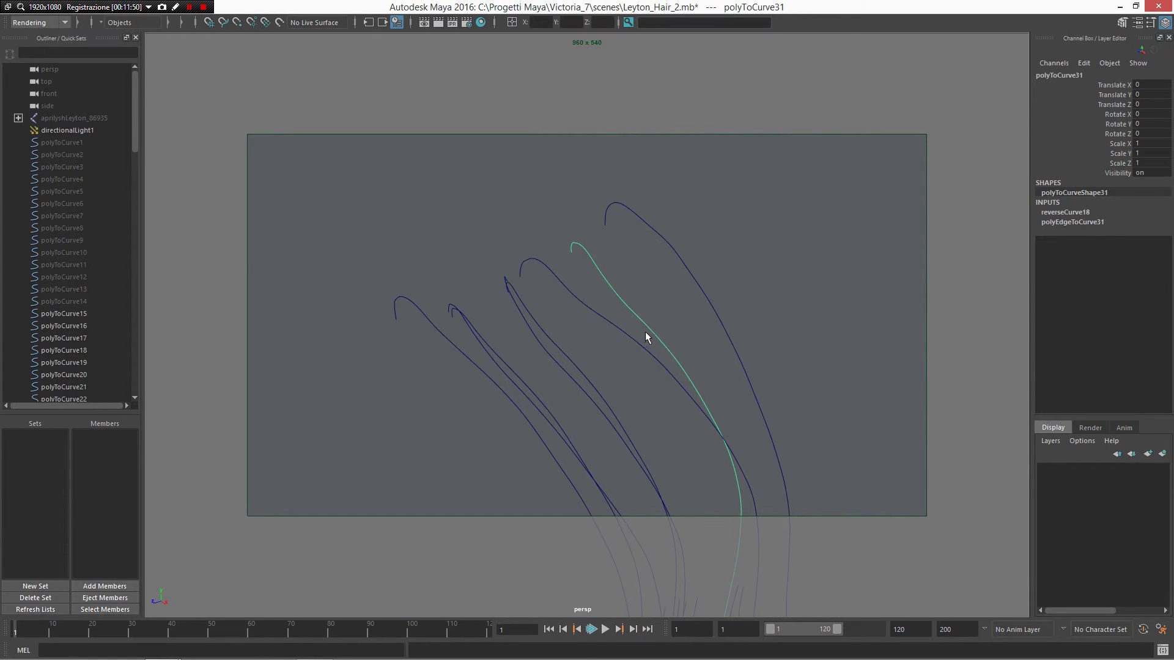
shift+click(445, 325)
alt+middle_drag(548, 353, 537, 385)
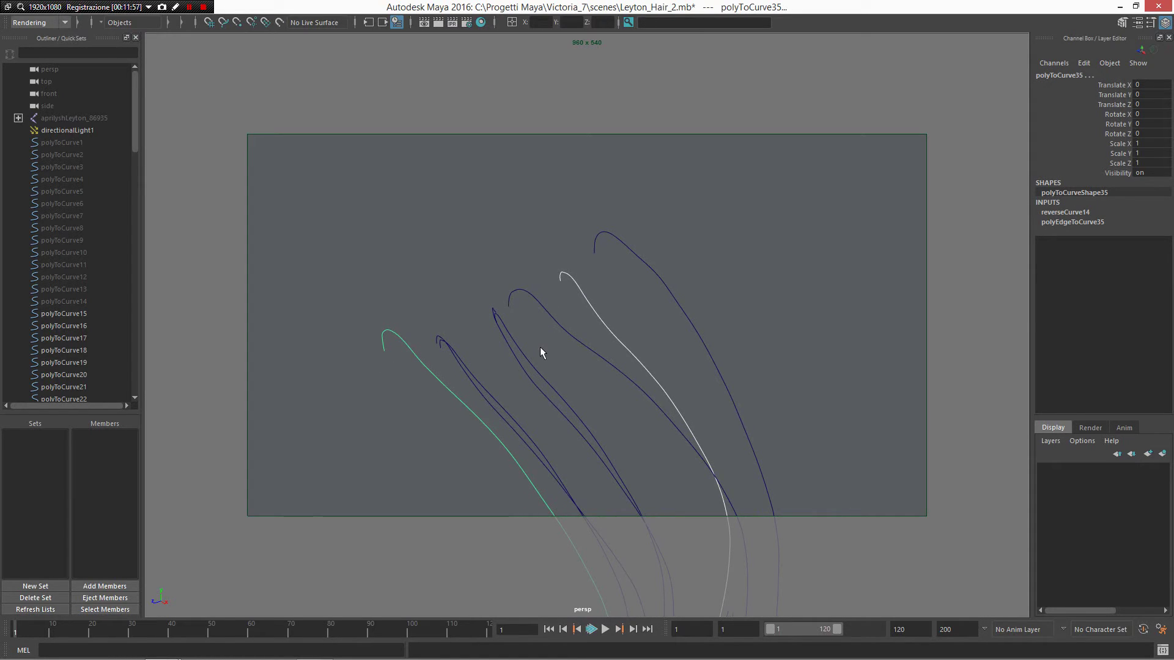
Switch to the perspective and Node Editor layout and graph the input connections of both selected curves
key(space)
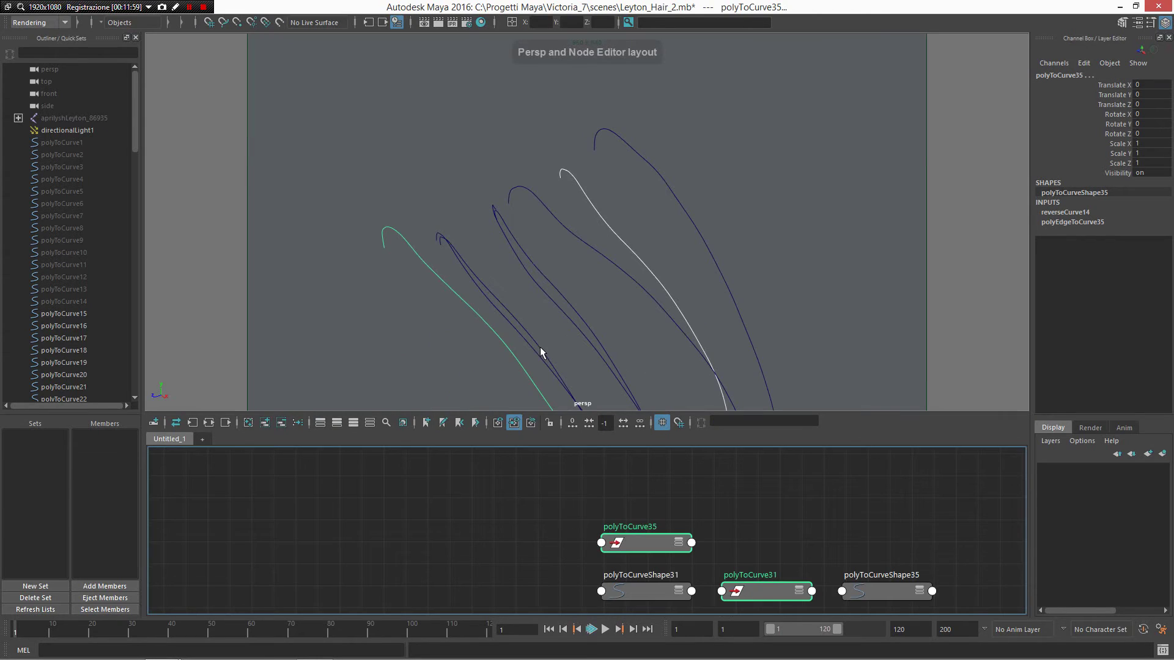
key(a)
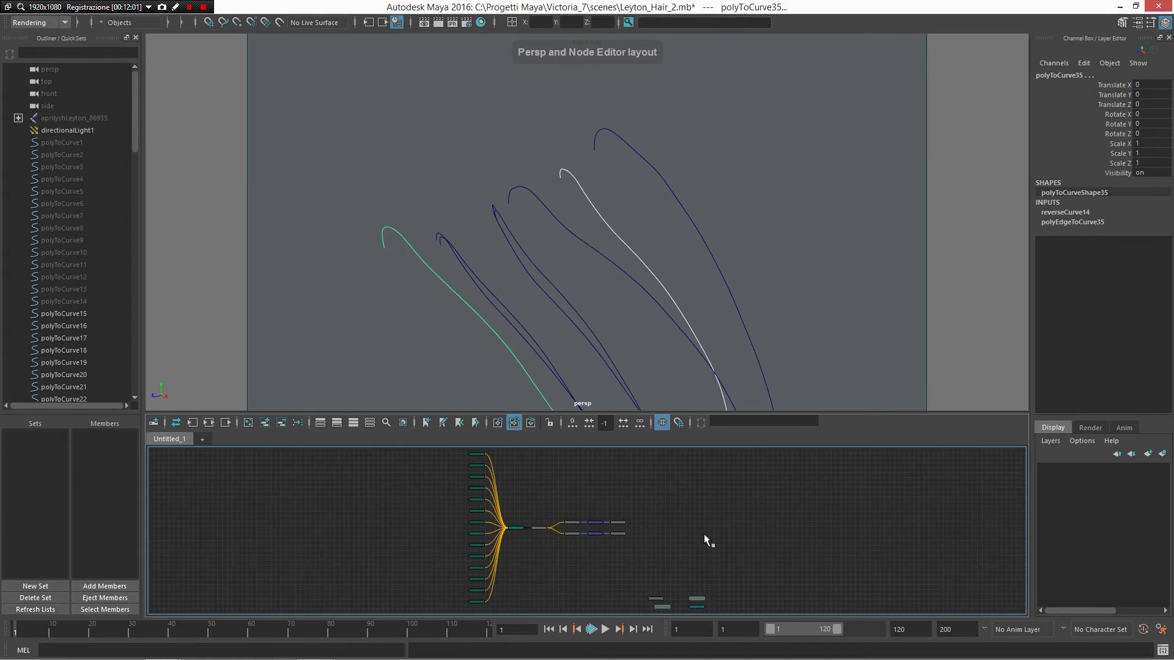
alt+right_drag(583, 535, 744, 559)
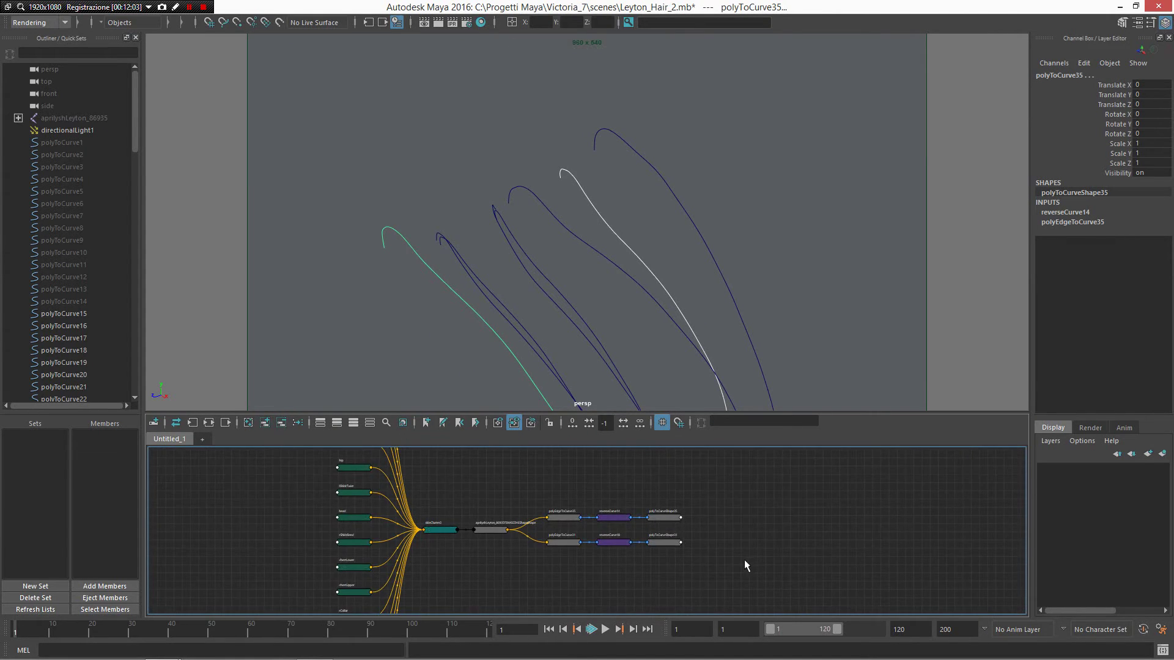
alt+right_drag(674, 529, 721, 530)
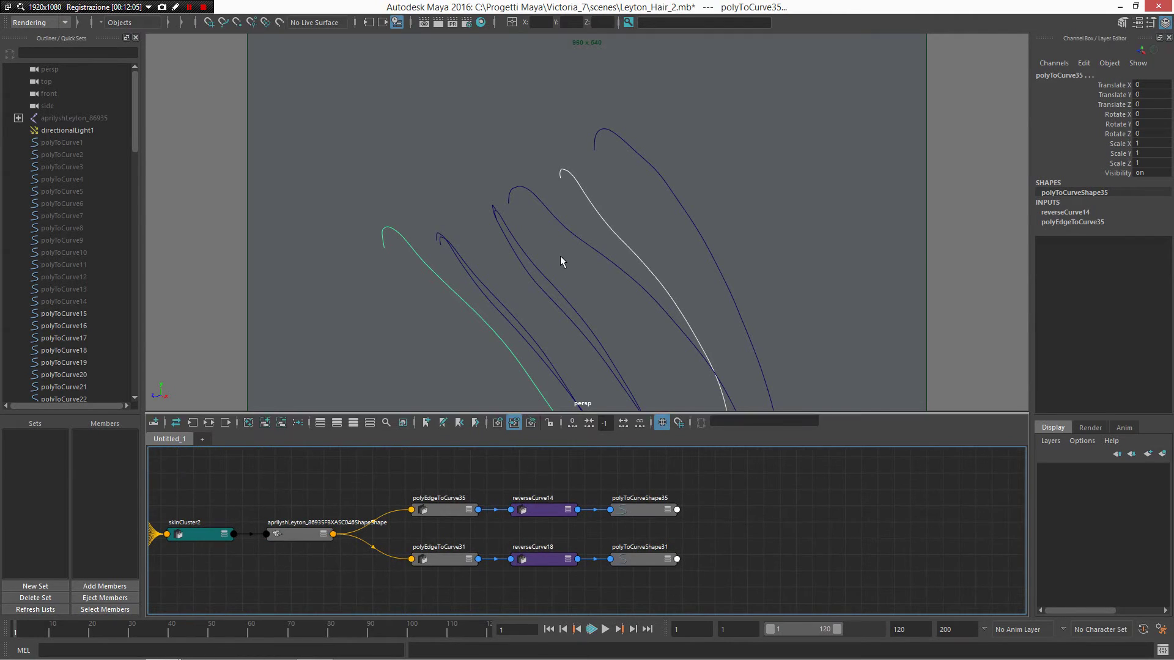
Delete the reverseCurve14 and reverseCurve18 nodes from the two curves' graph
alt+drag(605, 321, 507, 603)
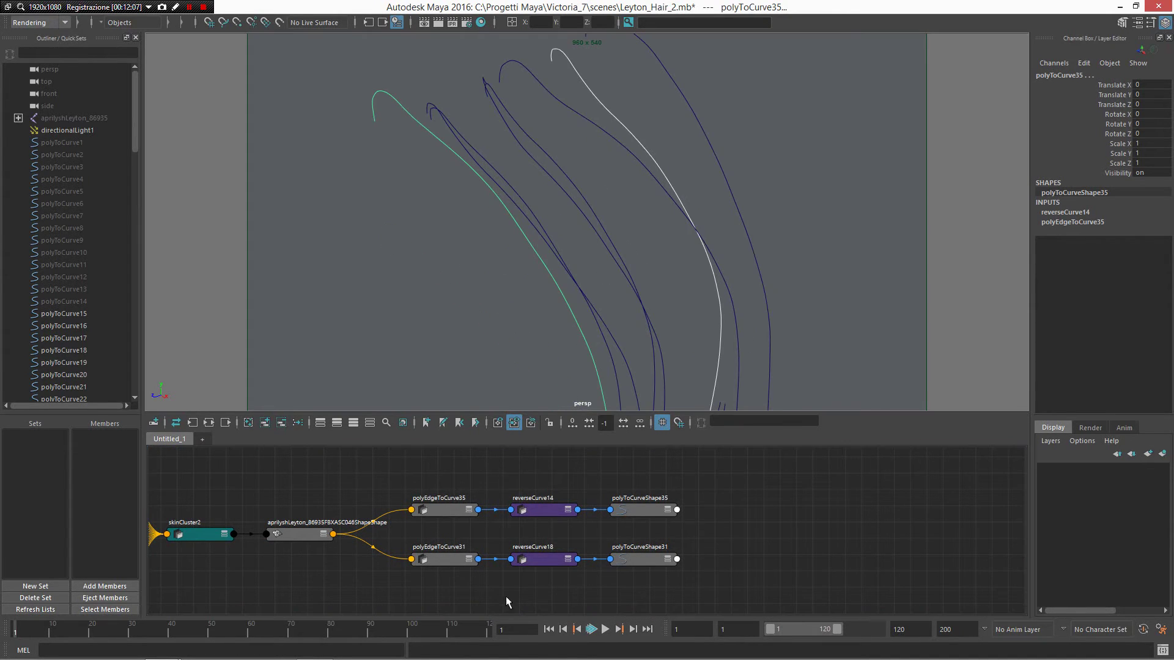
drag(551, 467, 542, 591)
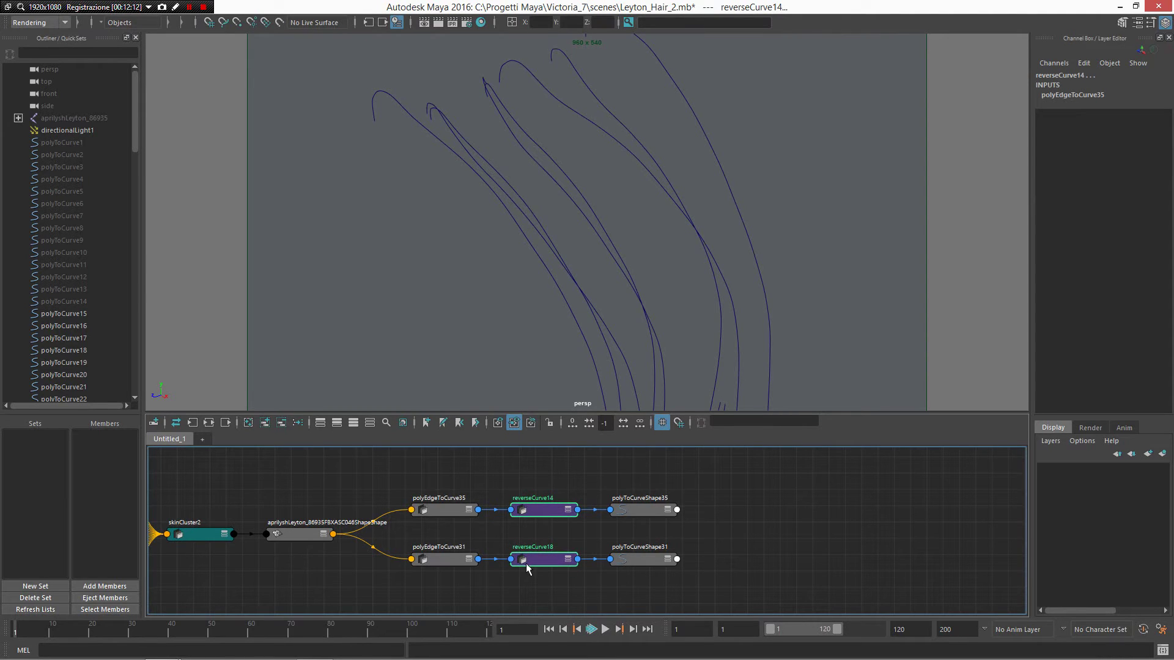
key(Delete)
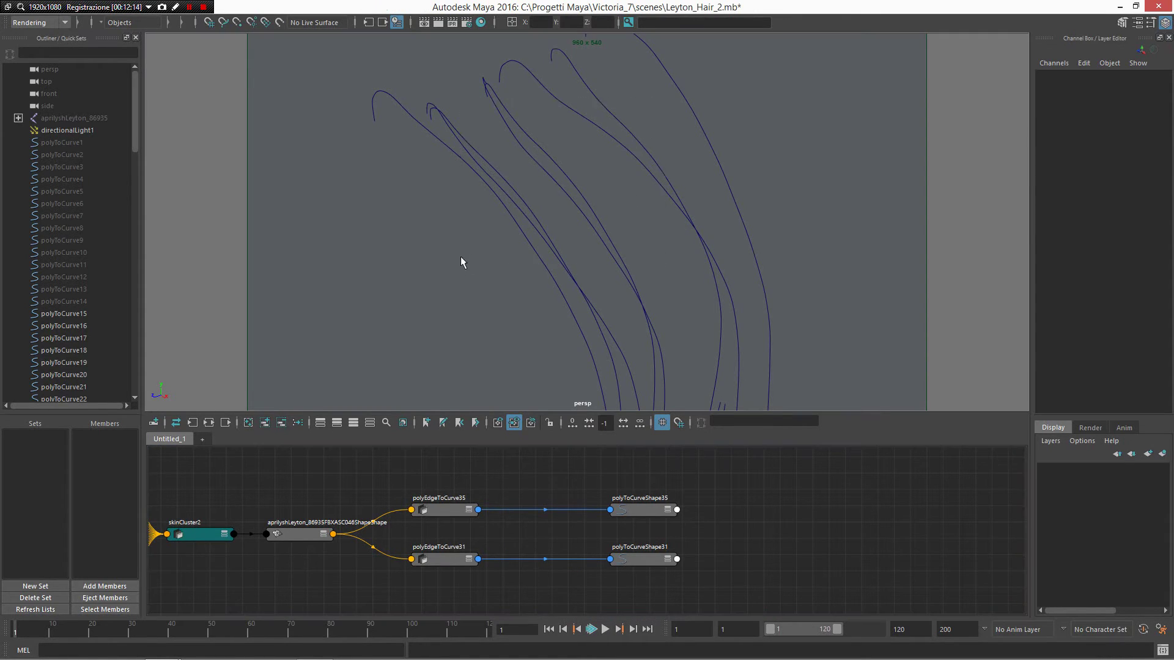
Display the control vertices of the curves at the lock's upper end, including the separate outermost curve, to check their directions
drag(460, 258, 583, 58)
alt+middle_drag(582, 55, 553, 173)
key(F8)
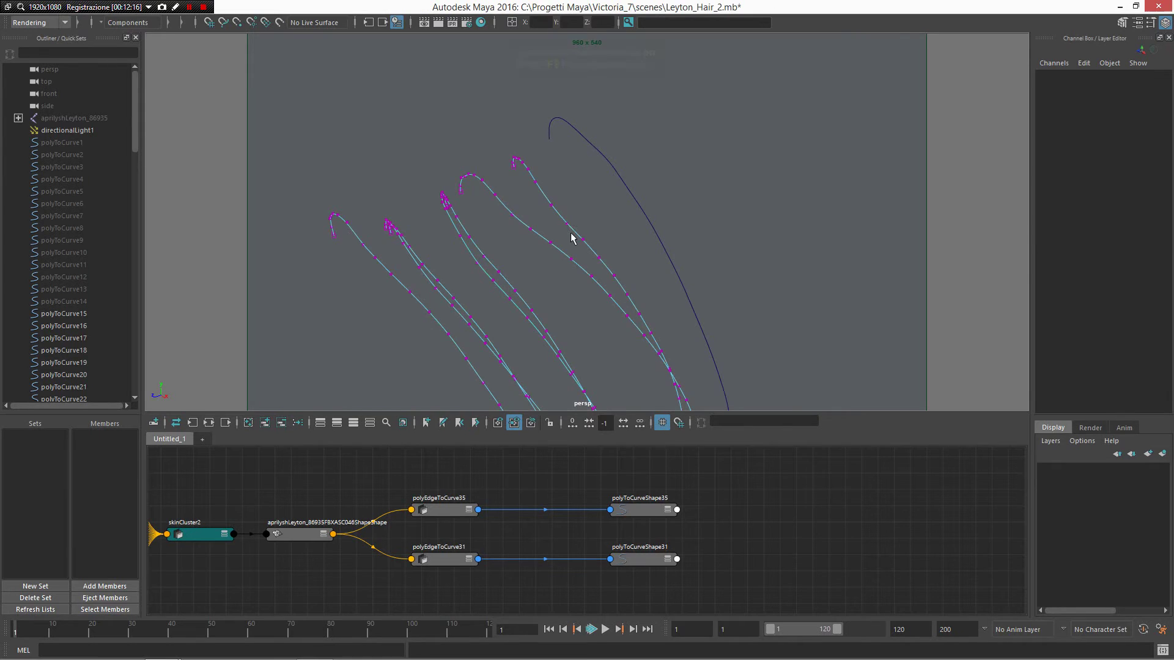
key(F8)
drag(595, 186, 642, 156)
key(F8)
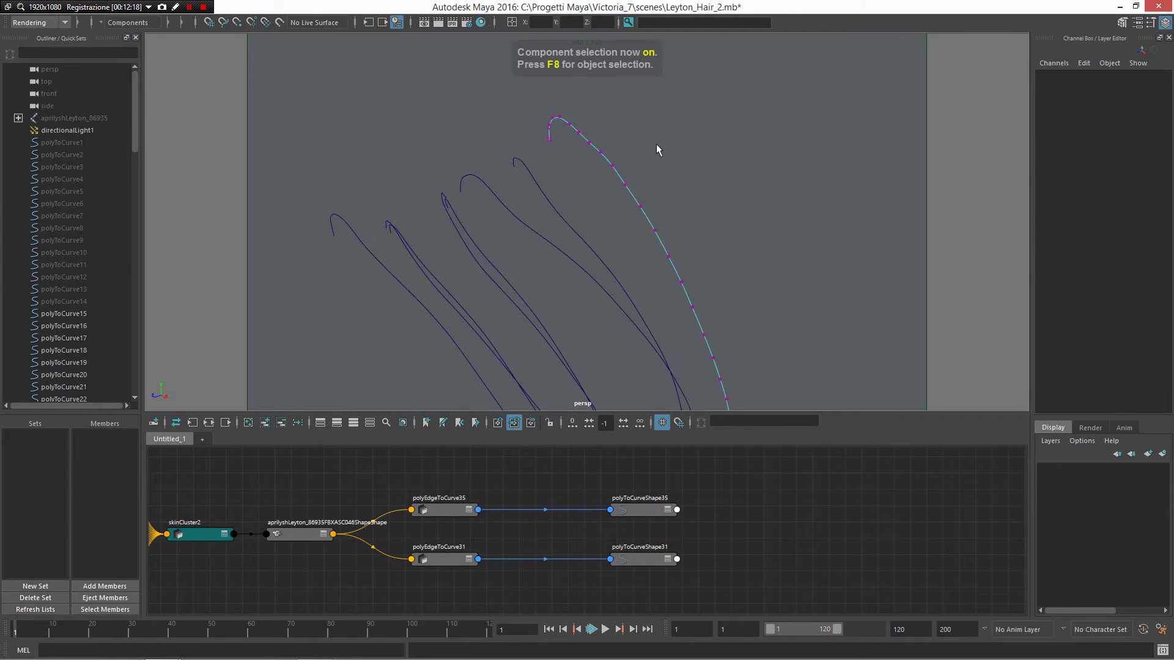
right_drag(646, 162, 623, 192)
key(ctrl+a)
right_drag(577, 227, 566, 231)
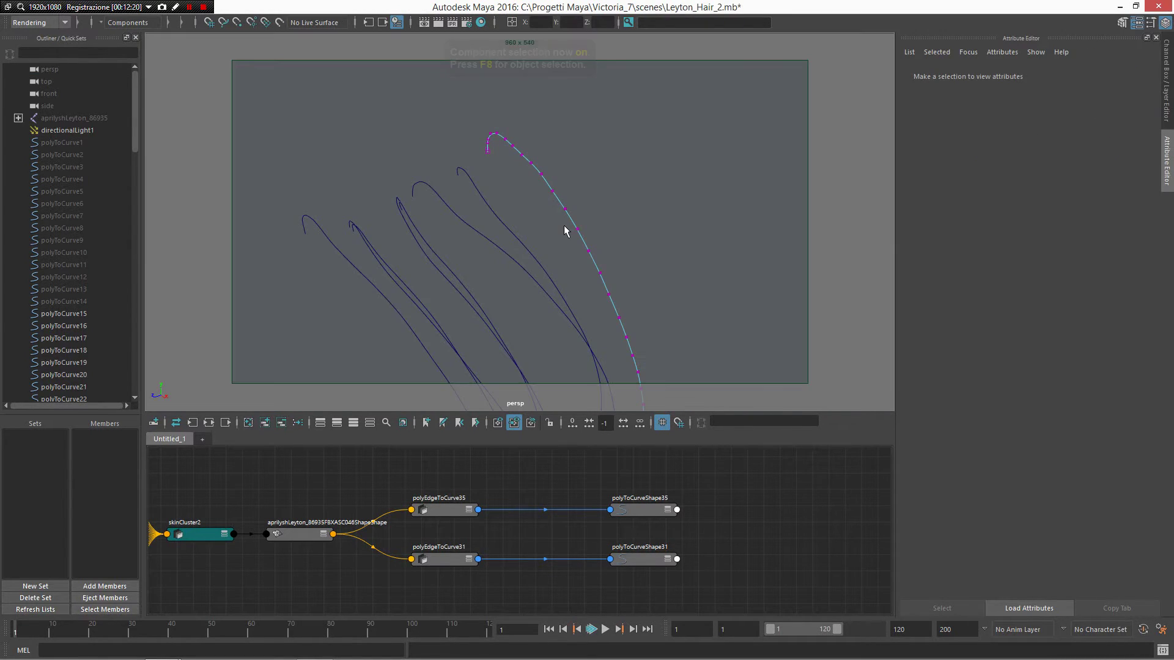
click(1157, 37)
Inspect the lower ends of the lock up close, focusing on the control vertices of the separate outer curve
scroll(731, 246, down, 3)
alt+middle_drag(732, 246, 720, 134)
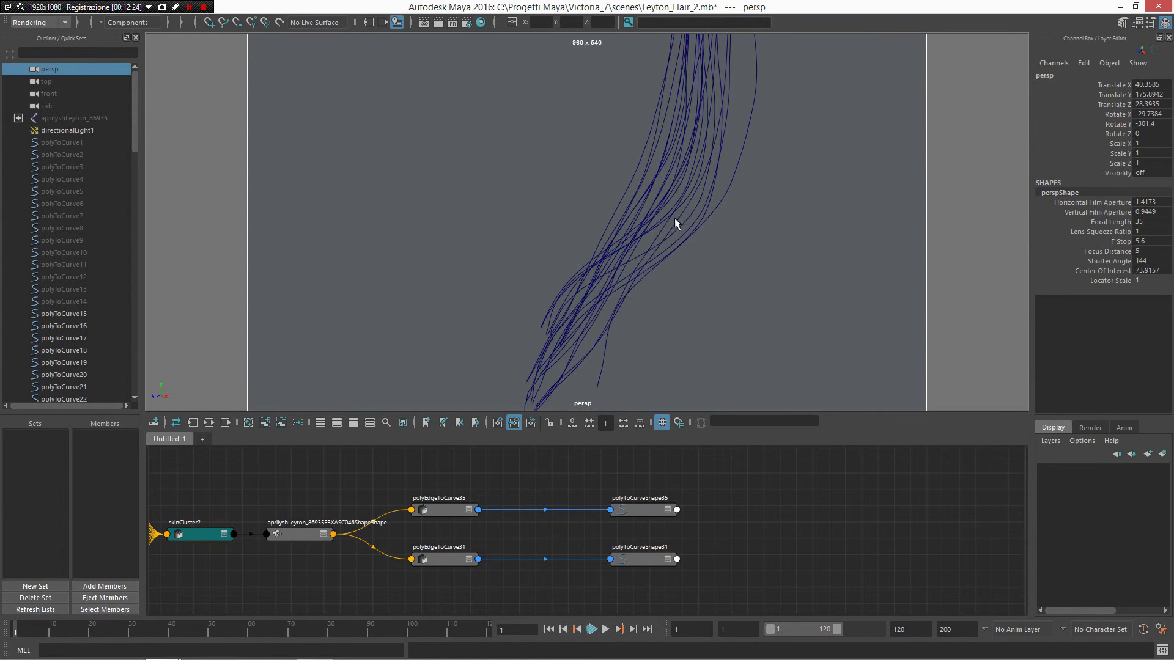
alt+middle_drag(647, 147, 651, 91)
alt+right_drag(653, 146, 666, 192)
drag(513, 257, 598, 327)
alt+right_drag(500, 235, 586, 307)
alt+middle_drag(578, 293, 600, 204)
alt+right_drag(600, 204, 636, 235)
drag(768, 214, 856, 262)
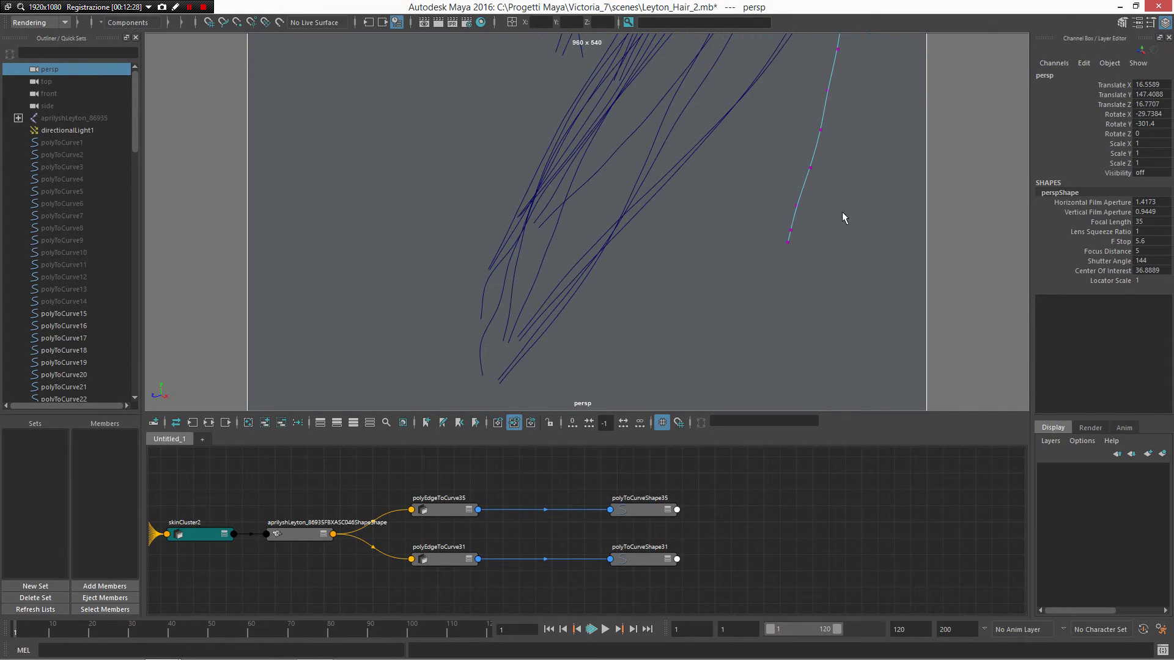
Display the control vertices of the curve with the bent lower tip and inspect its end
alt+middle_drag(844, 218, 769, 278)
click(546, 301)
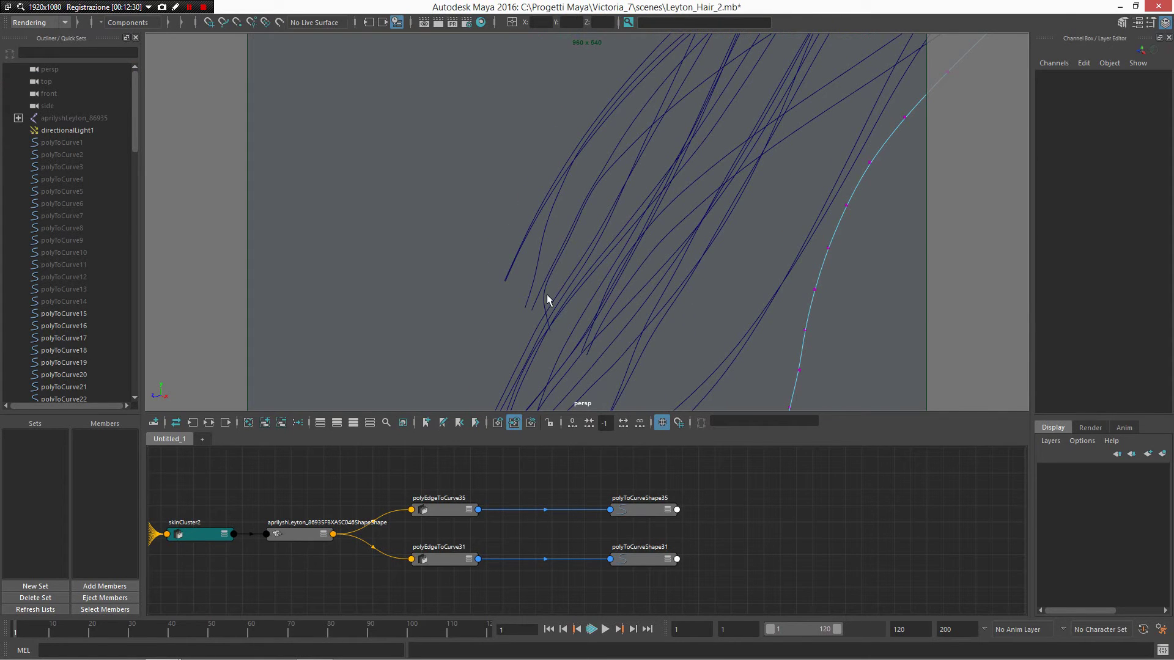
click(545, 304)
alt+middle_drag(580, 263, 574, 244)
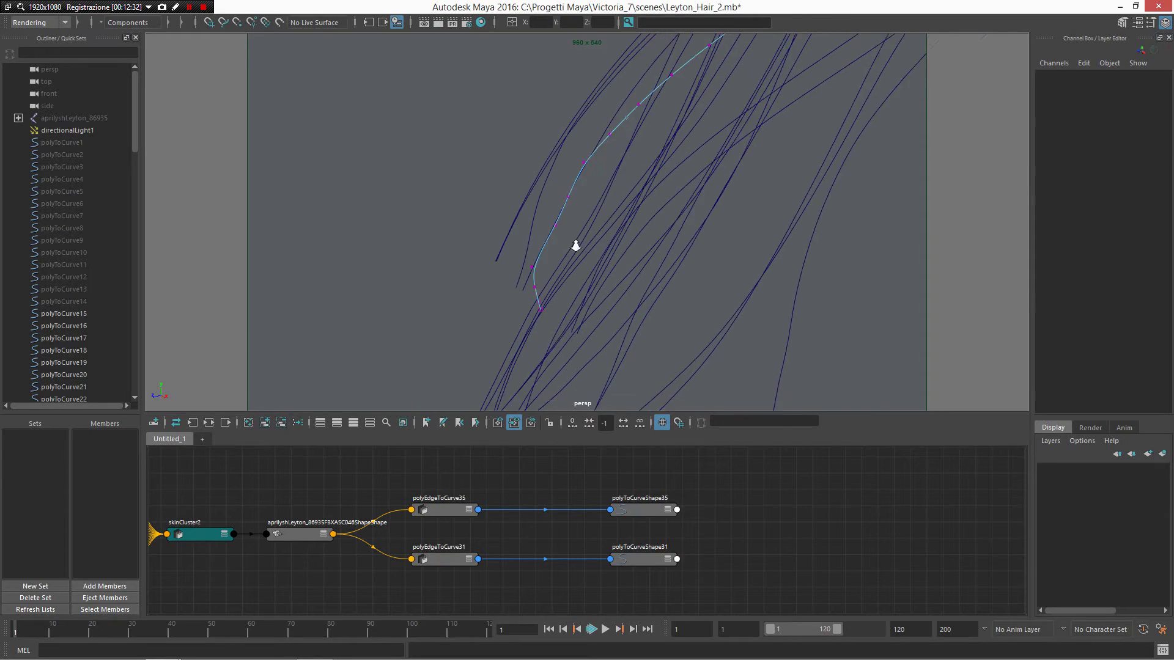
alt+right_drag(574, 244, 576, 252)
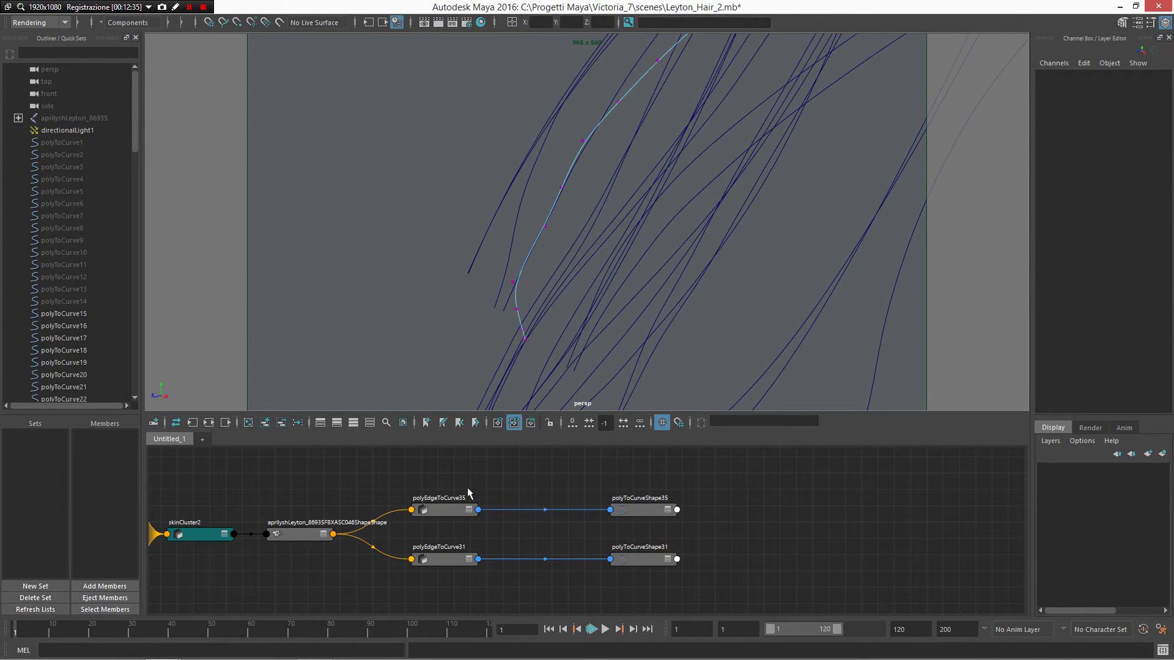
Clear the node graph, graph the connections of polyToCurve29 and delete its reverseCurve20 node
click(567, 494)
right_drag(520, 277, 562, 241)
click(517, 309)
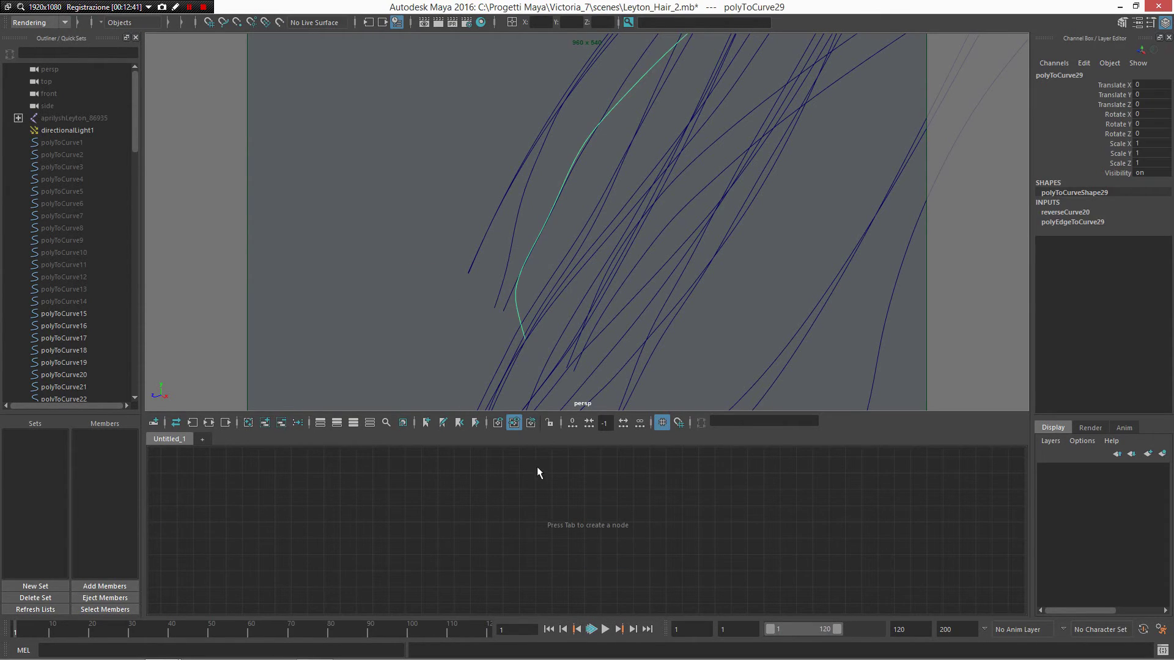
right_drag(548, 462, 556, 523)
click(618, 527)
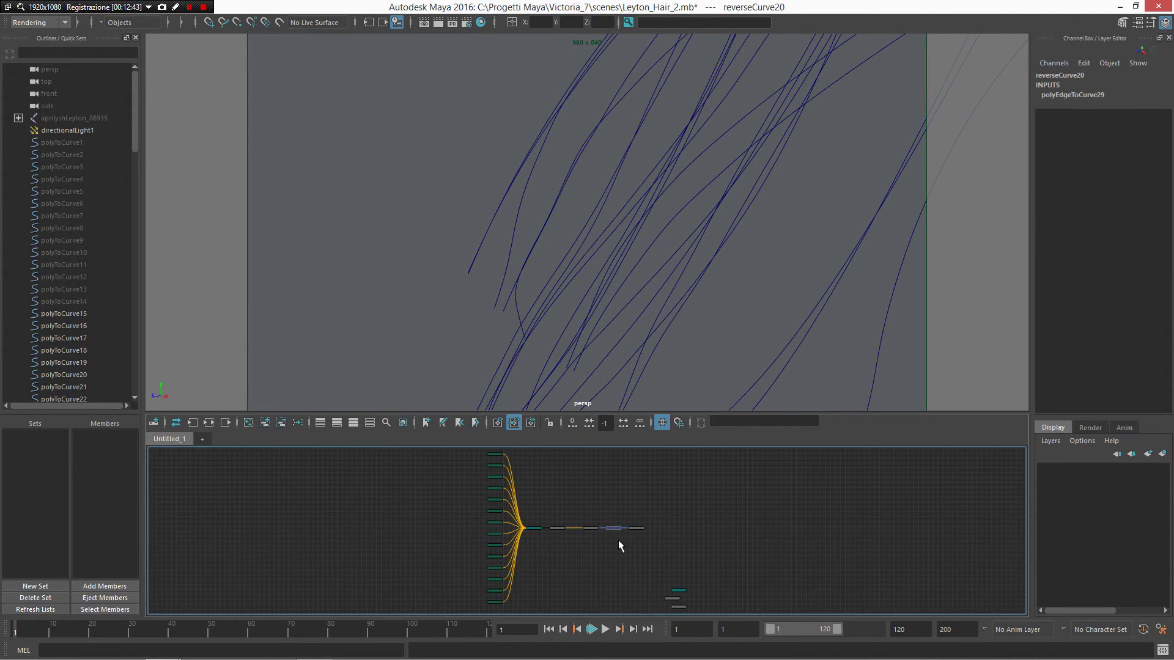
click(611, 538)
Select polyToCurve29 and display its control vertices to check its direction
click(516, 311)
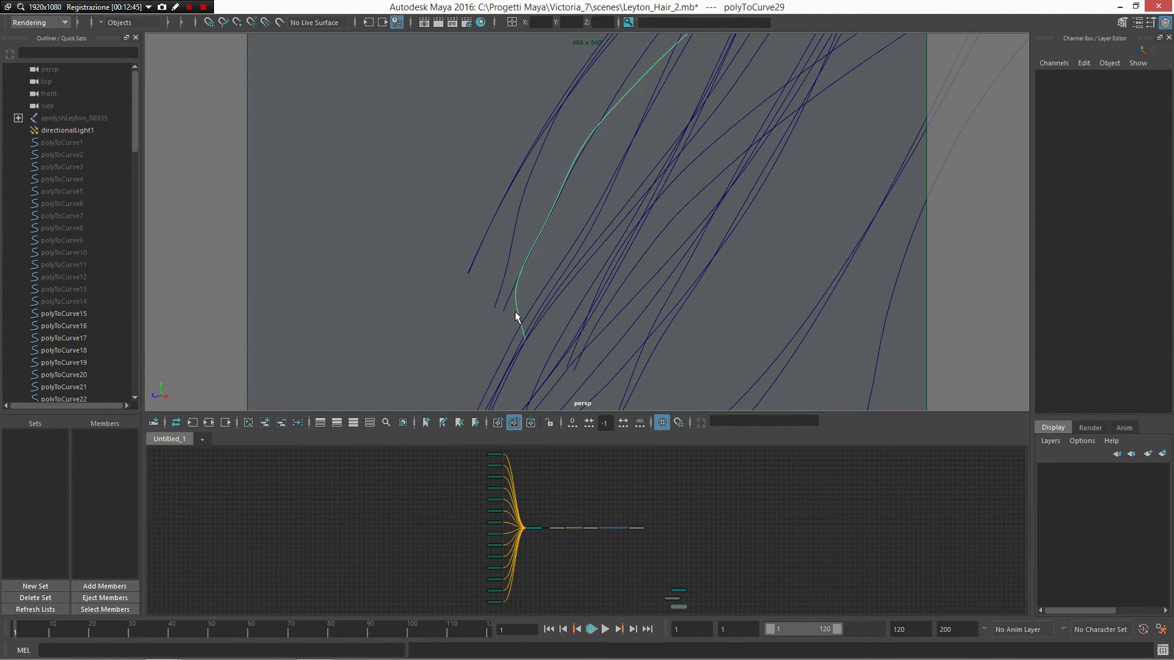
key(F8)
scroll(710, 314, down, 5)
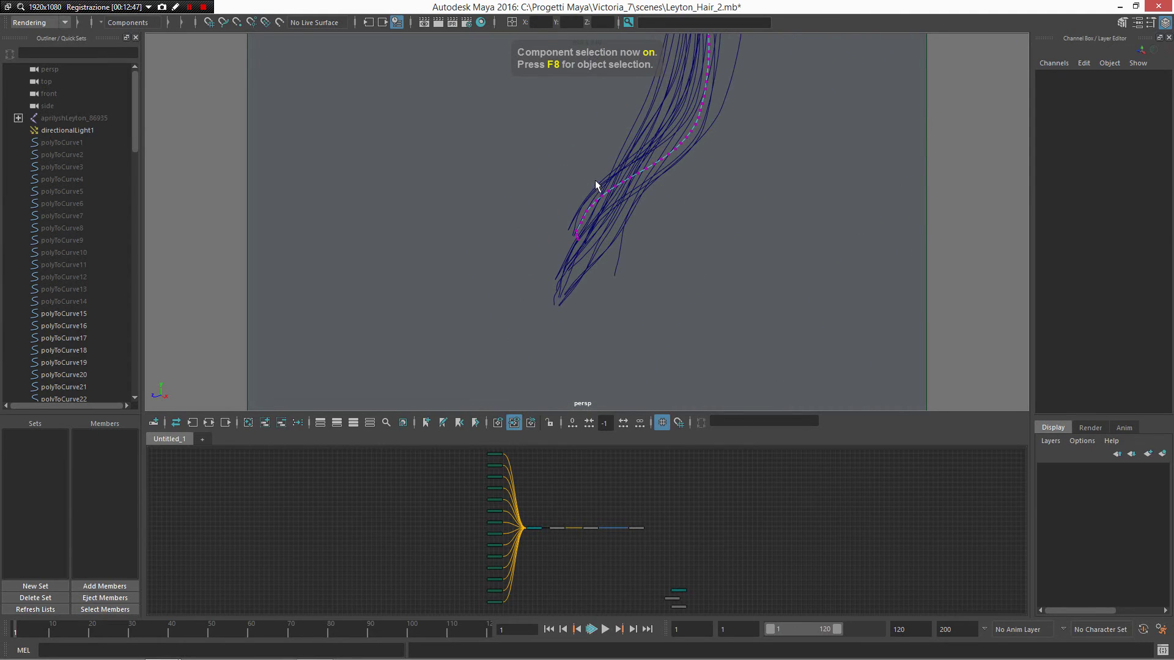
Select all curves of the lock again and inspect their control vertices at the lower ends
right_drag(632, 164, 673, 146)
drag(663, 204, 577, 180)
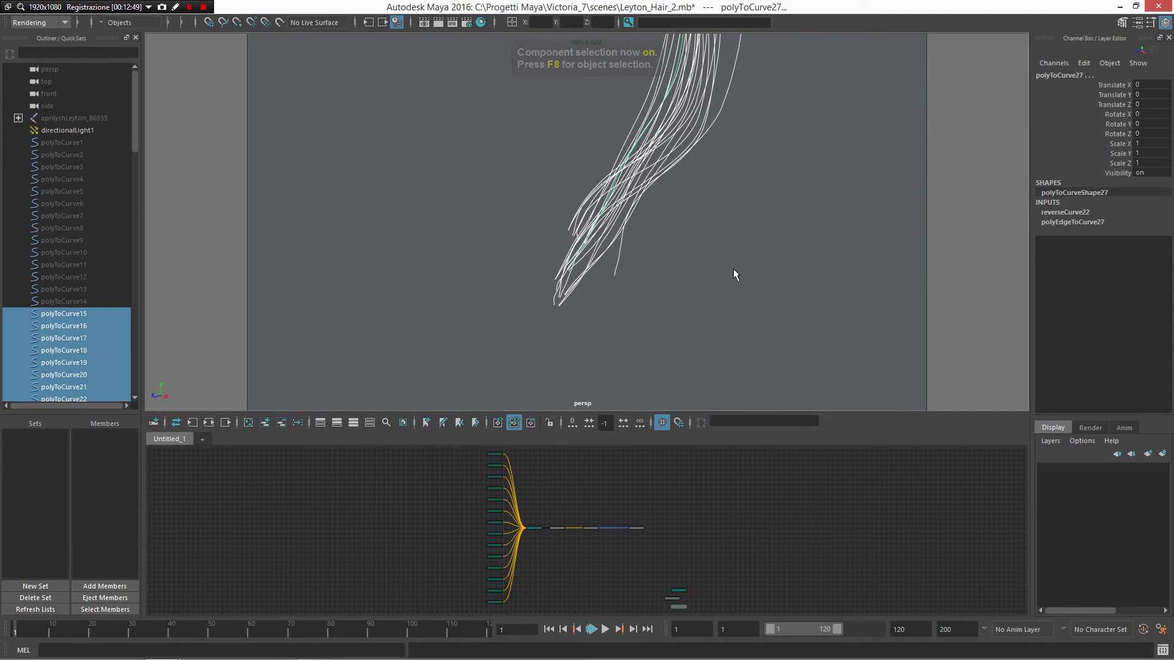
key(F8)
scroll(739, 273, up, 5)
alt+middle_drag(790, 294, 781, 318)
scroll(795, 278, up, 4)
scroll(781, 318, up, 8)
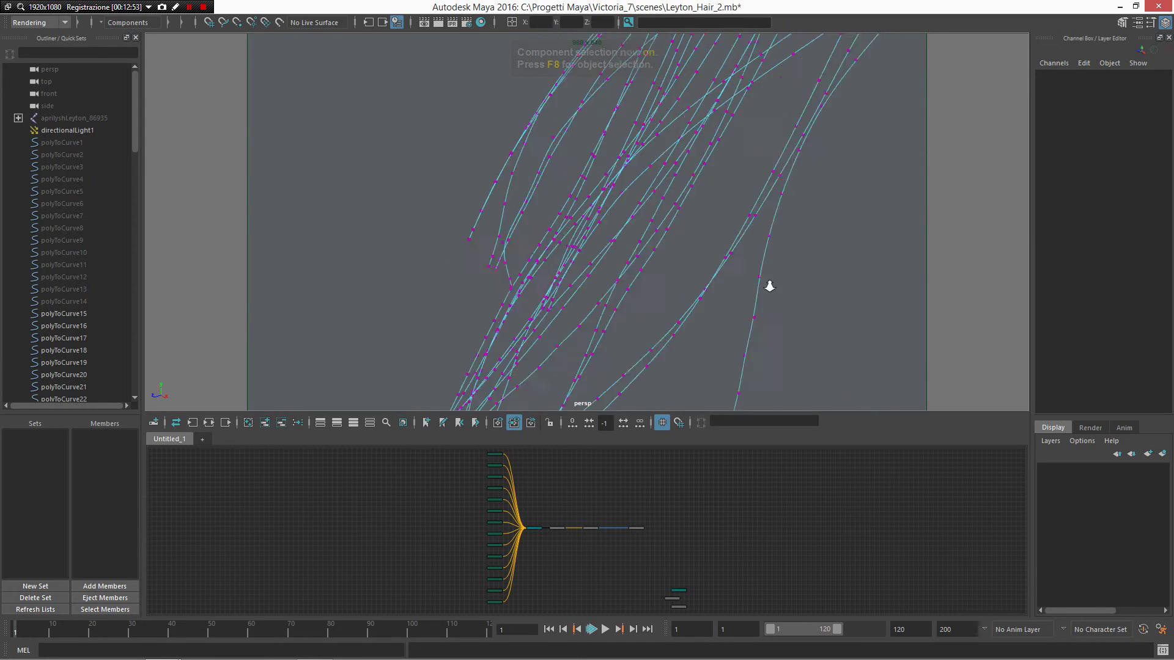
Return to object selection, graph the connections of polyToCurve33 and delete its reverseCurve16 node
right_drag(388, 208, 492, 179)
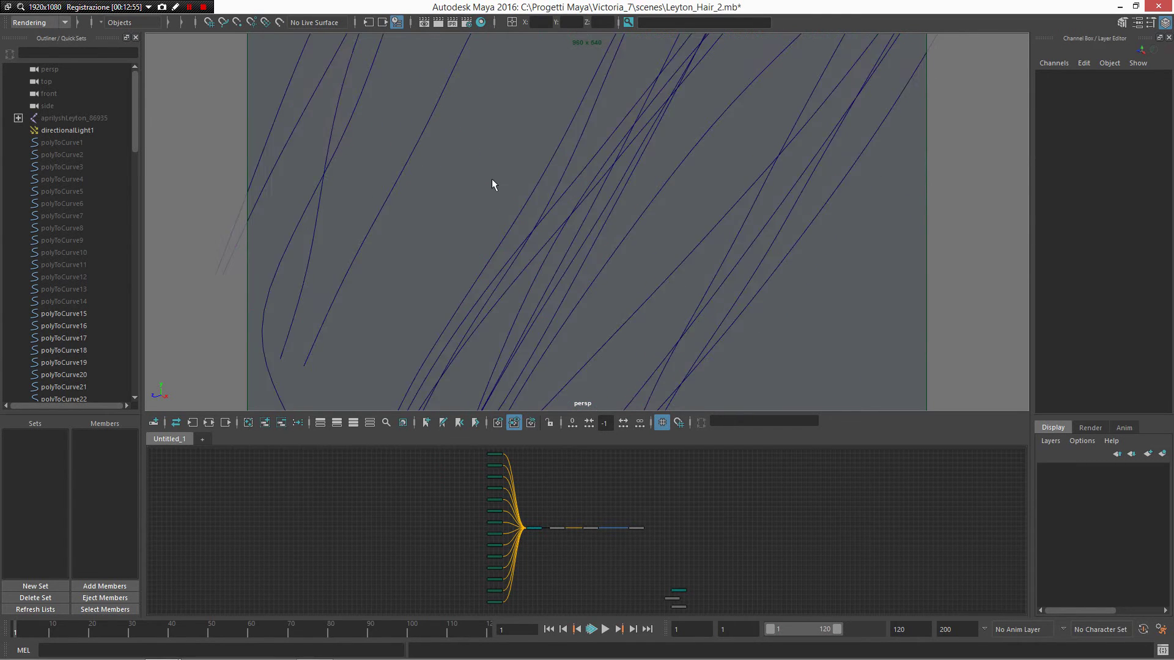
click(214, 422)
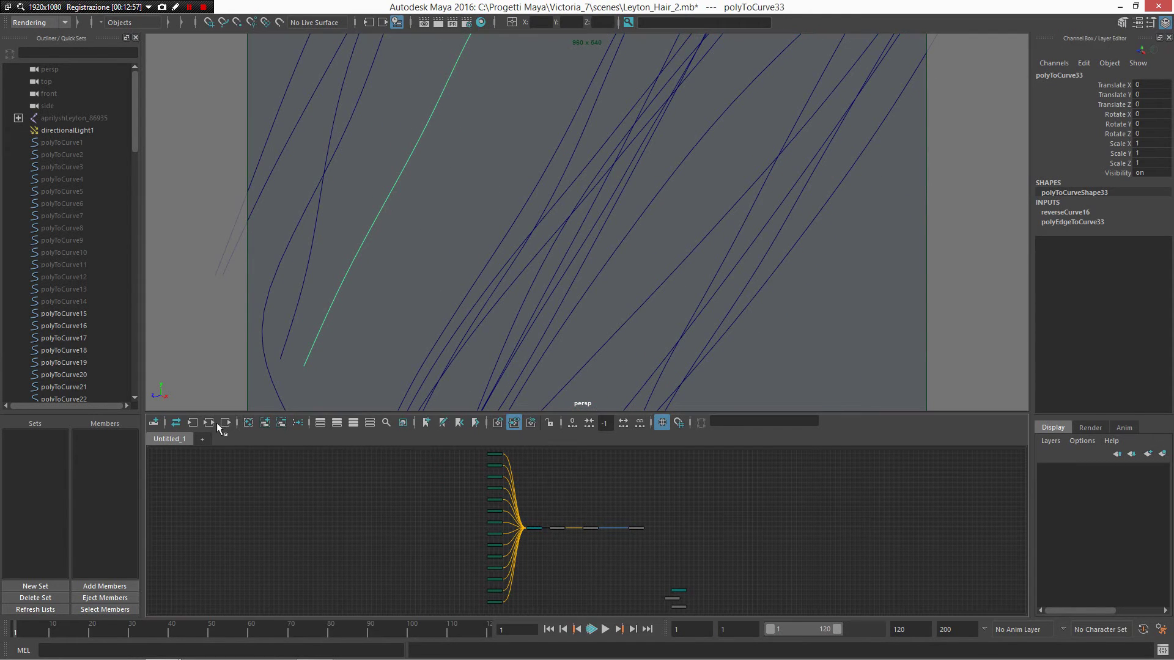
click(616, 516)
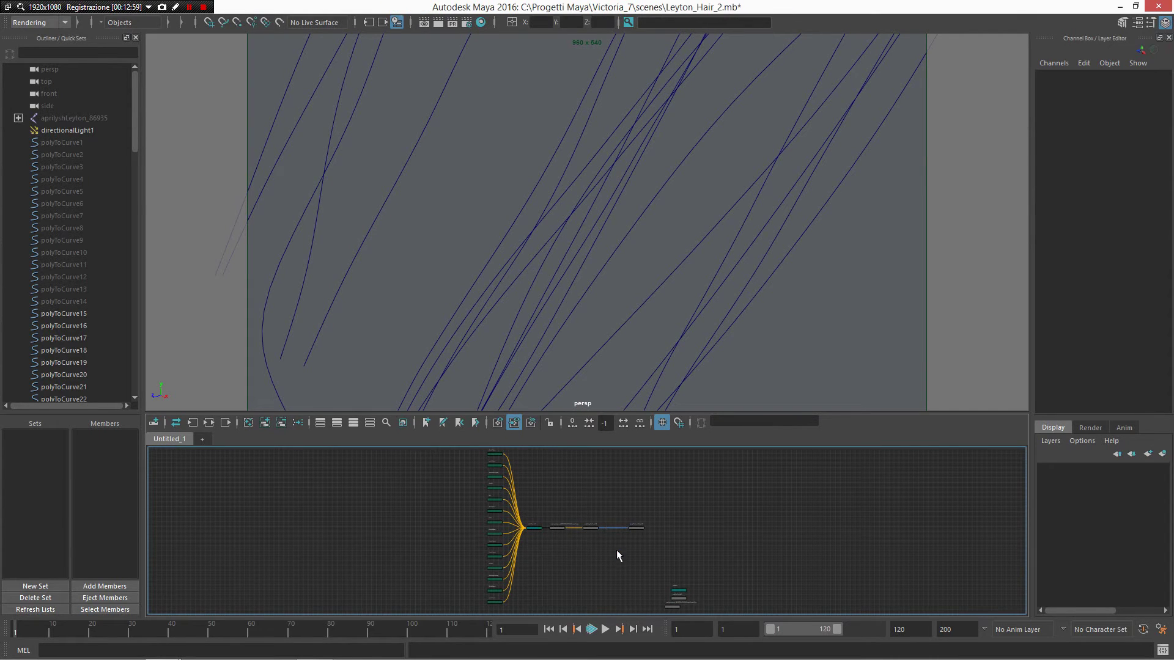
Select all curves of the lock in component mode and examine the control vertices along the full strands
click(390, 185)
scroll(527, 259, down, 6)
right_drag(538, 257, 614, 244)
scroll(570, 205, down, 5)
drag(570, 206, 640, 271)
key(ctrl+a)
scroll(681, 276, up, 7)
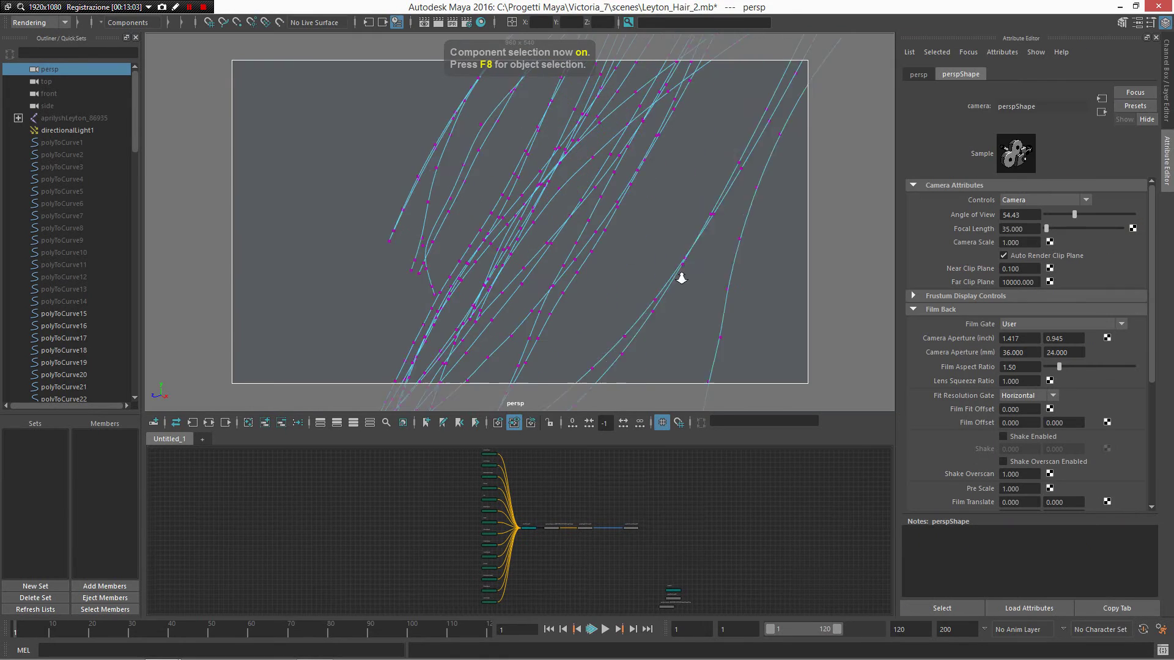
scroll(648, 244, down, 3)
alt+middle_drag(647, 245, 656, 157)
scroll(668, 213, down, 2)
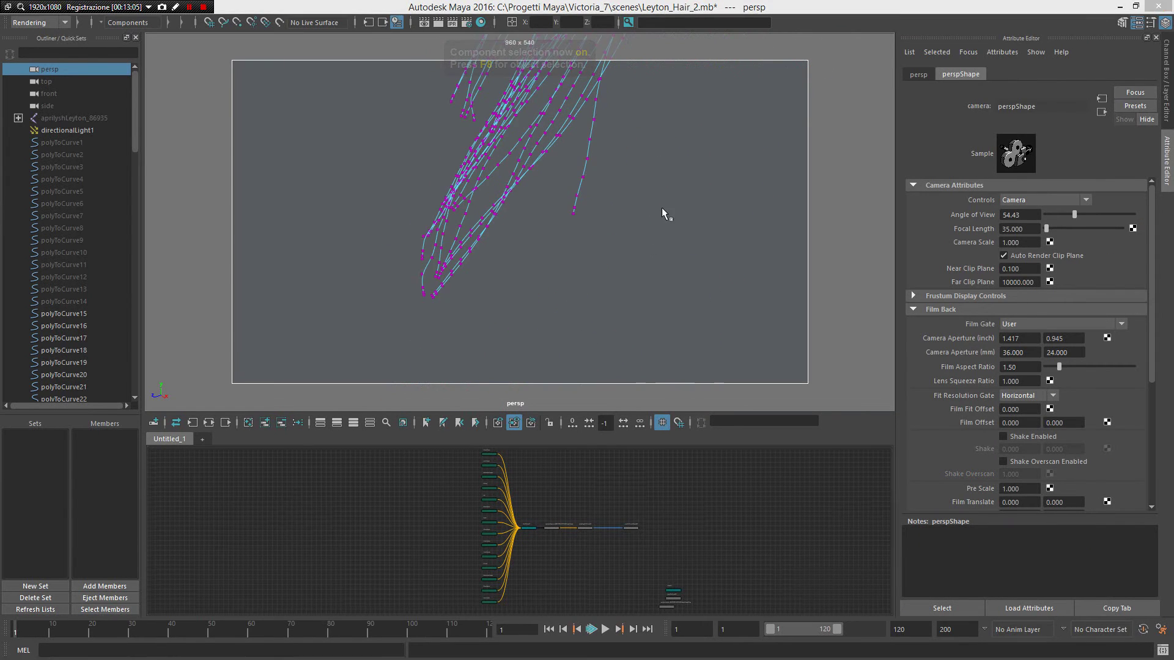
alt+drag(662, 209, 637, 220)
alt+middle_drag(637, 220, 634, 305)
drag(677, 65, 437, 232)
Return to object selection, restore the selection of all curves of the lock and make them dynamic
key(F8)
alt+drag(621, 226, 540, 209)
click(596, 210)
alt+middle_drag(540, 210, 534, 305)
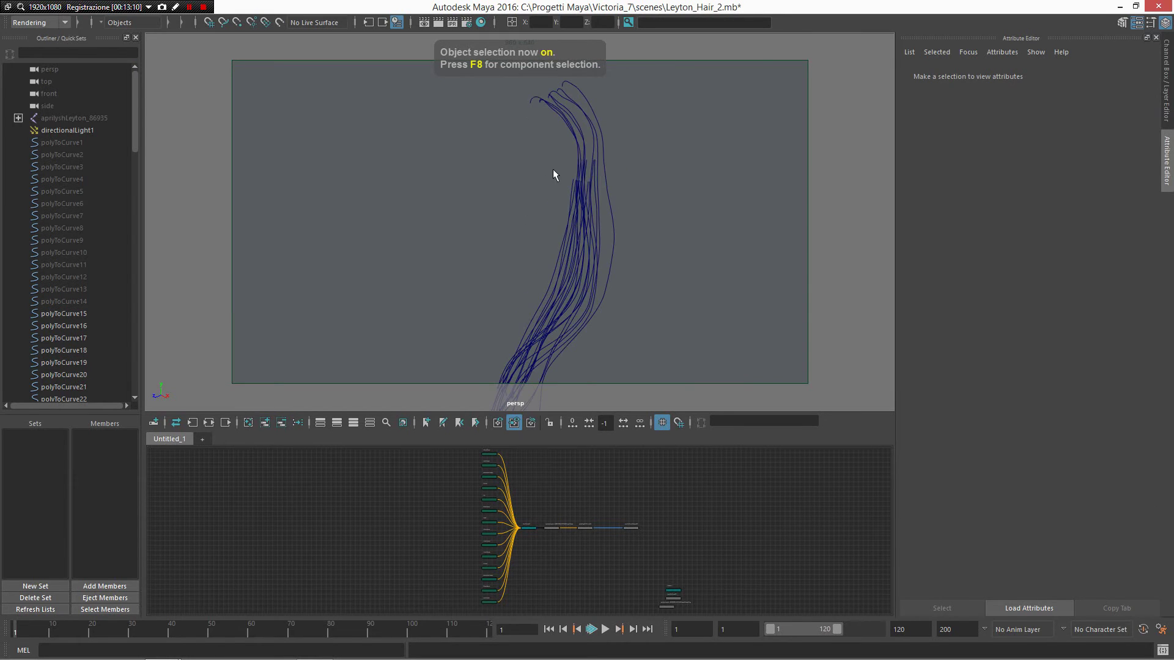
key(ctrl+z)
scroll(590, 269, down, 3)
alt+drag(582, 274, 541, 259)
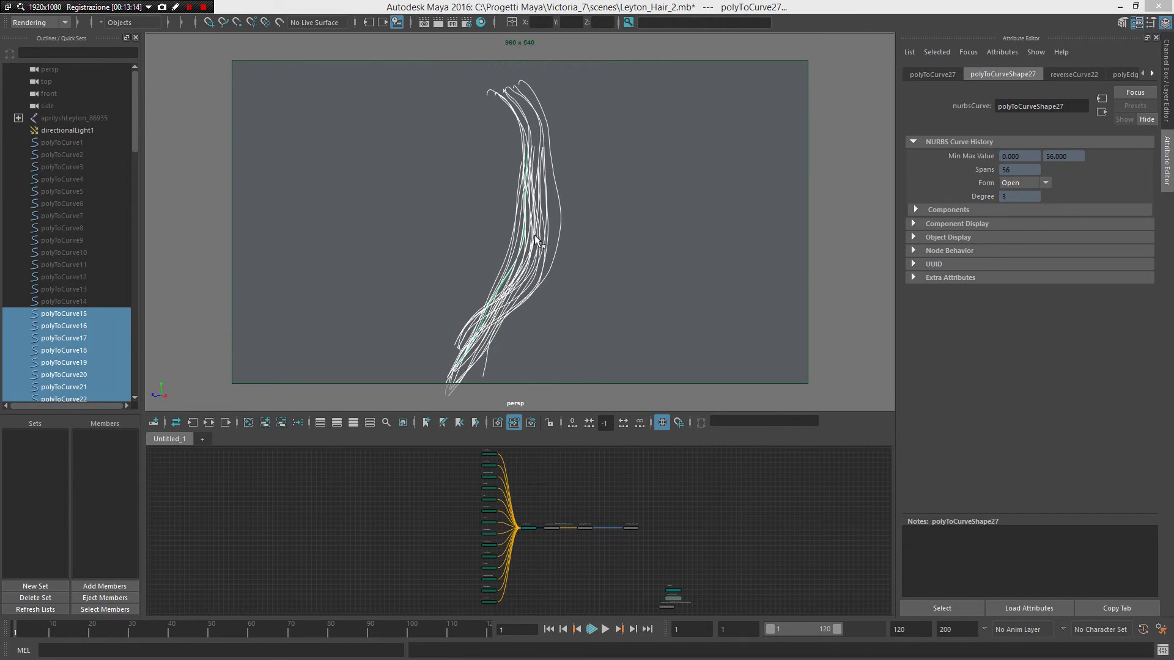
shift+right_click(535, 243)
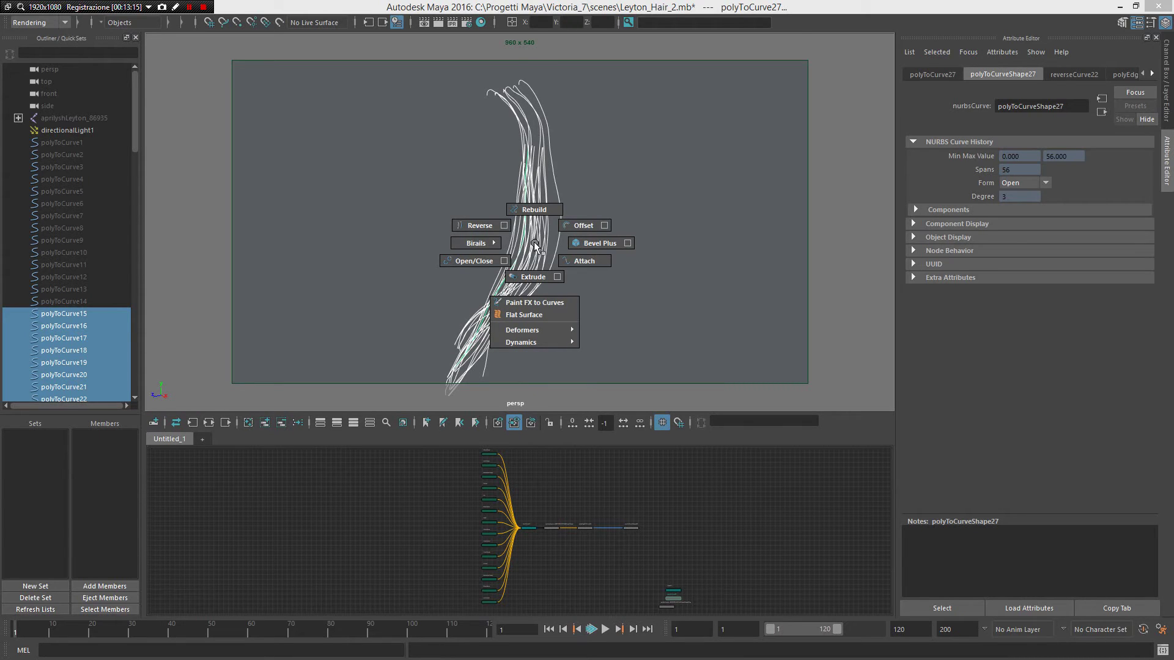
mouse_move(553, 341)
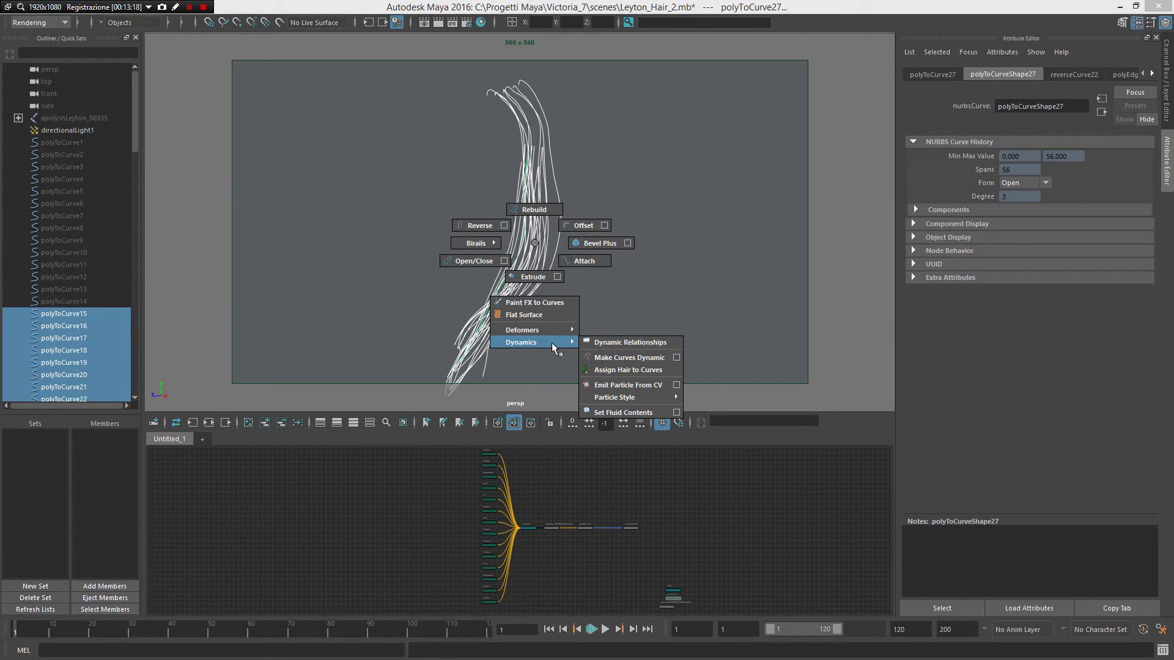
click(618, 361)
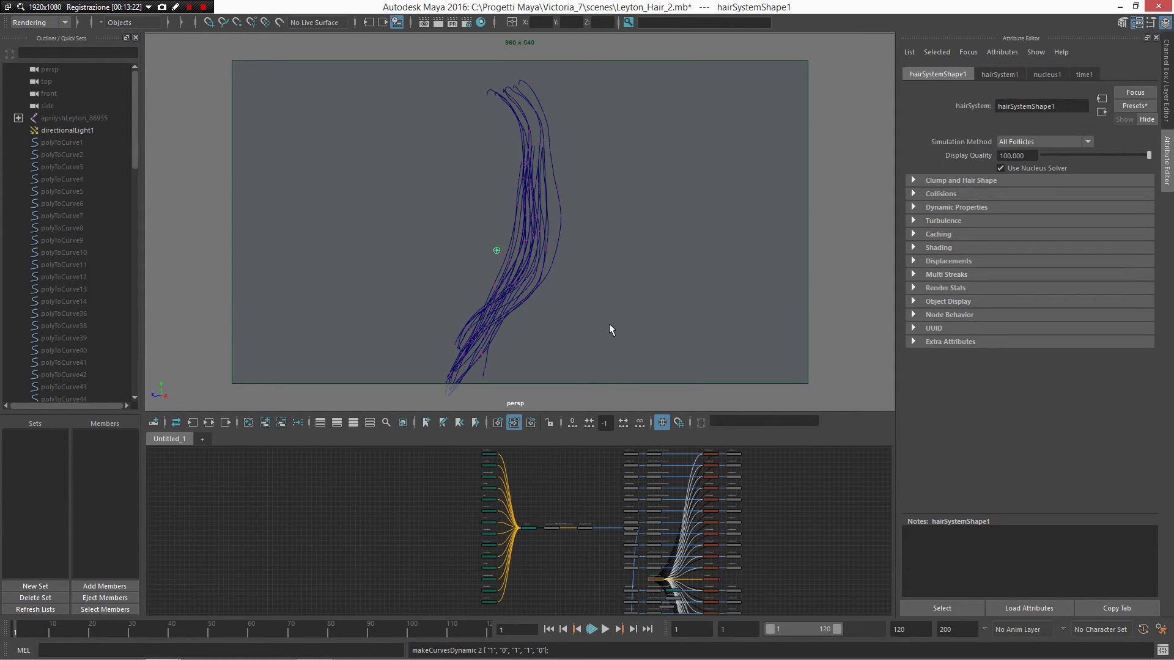
key(space)
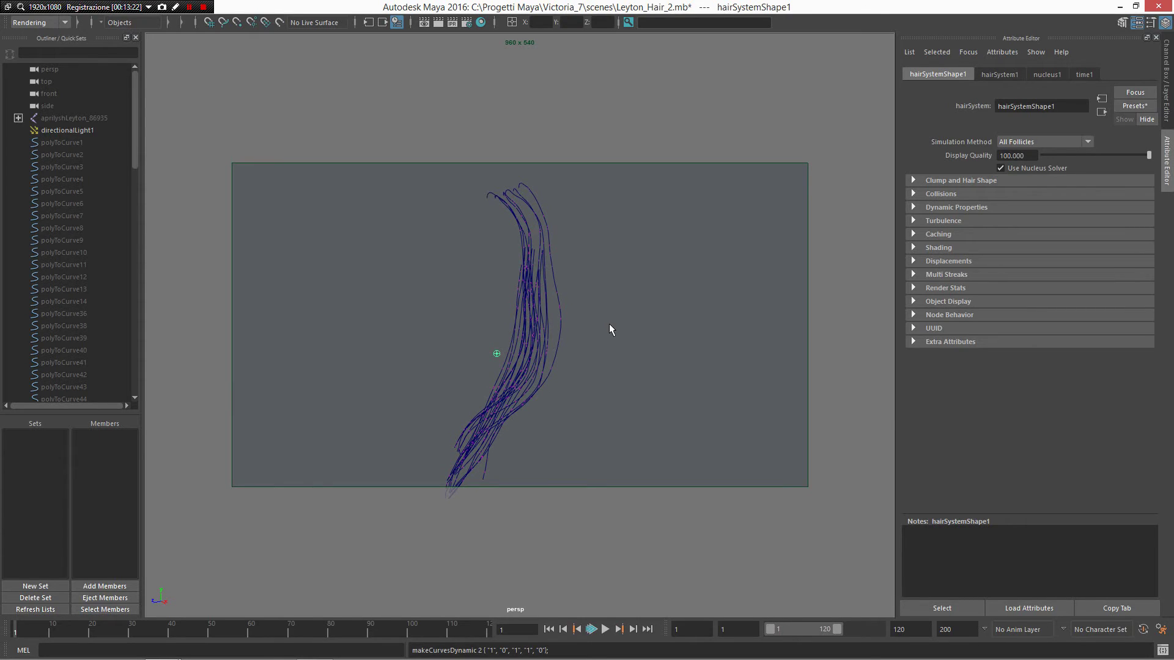
click(610, 325)
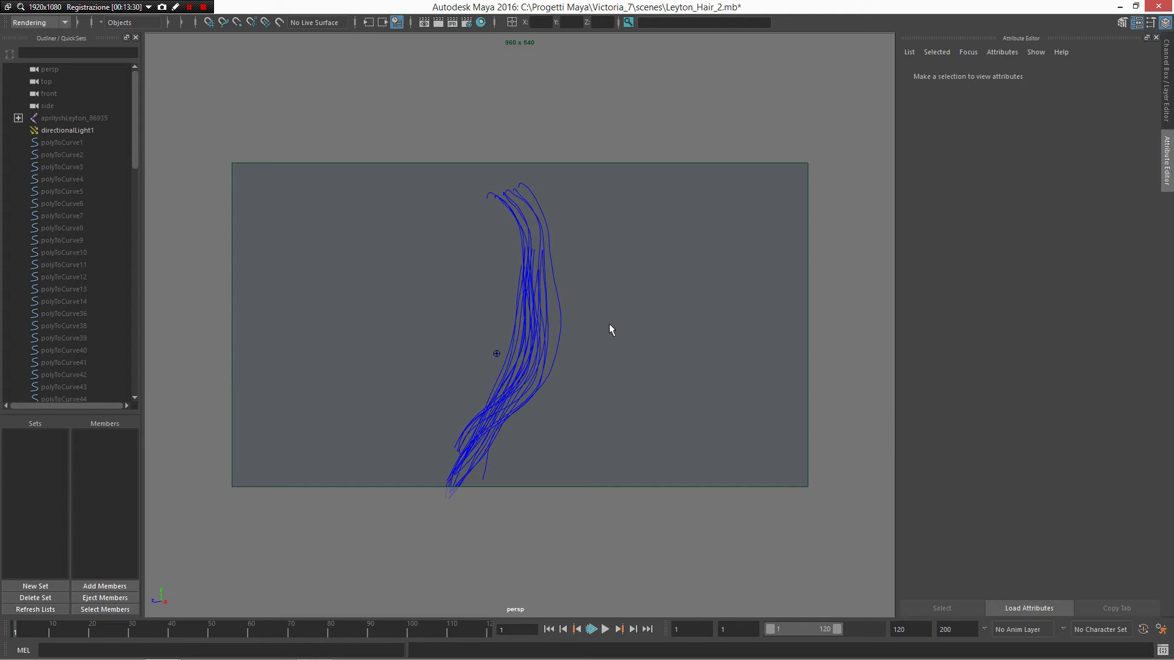
Try replacing the attributes of hairSystem1's shape with the RealScale preset
alt+drag(610, 325, 561, 304)
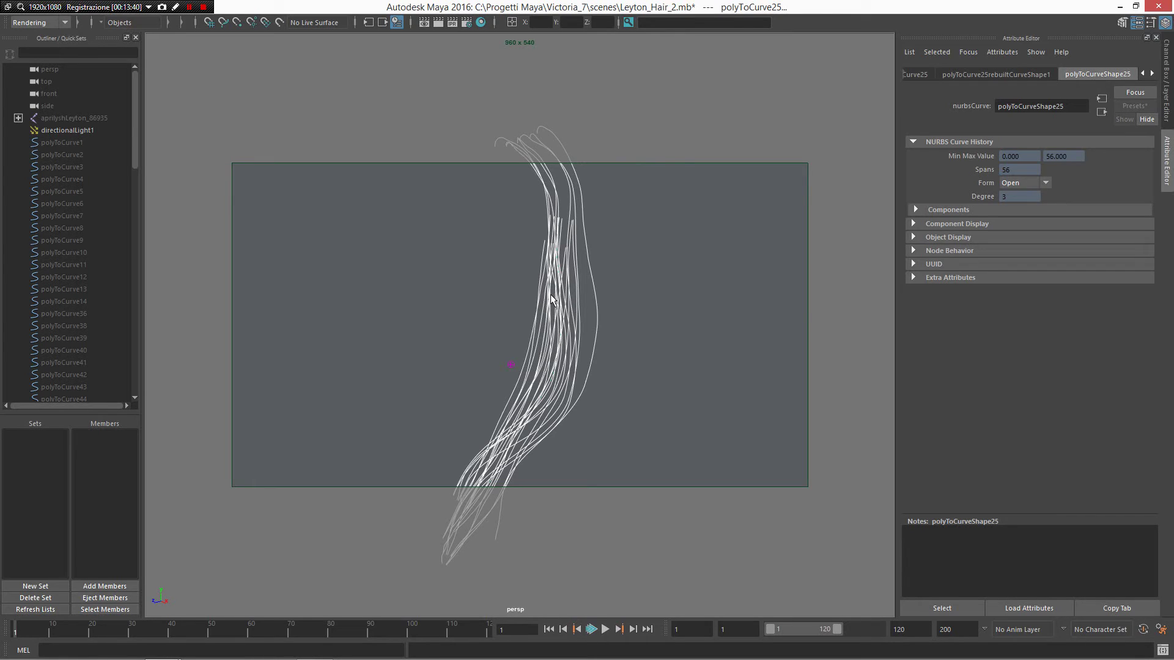
scroll(45, 236, down, 20)
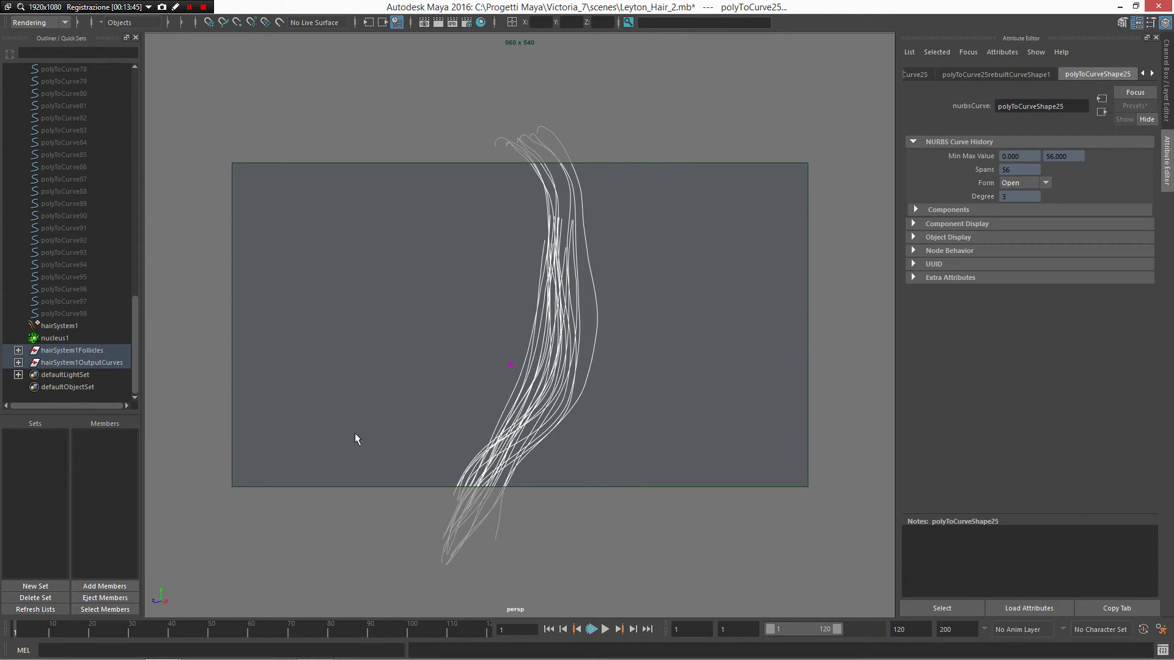
click(56, 326)
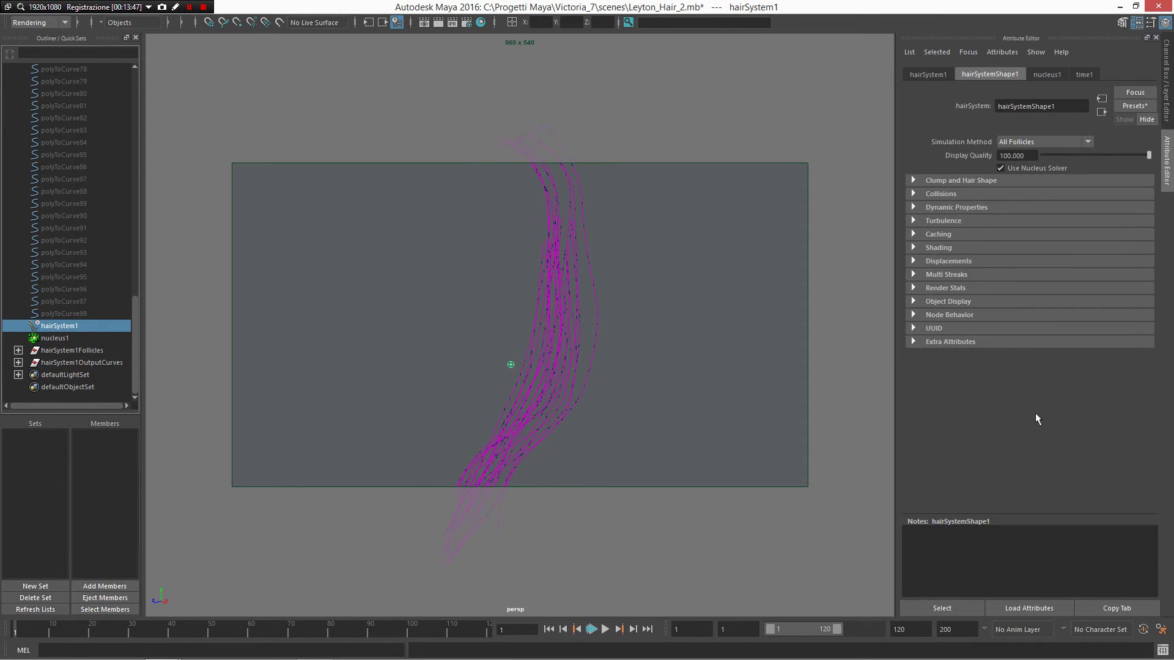
click(1124, 105)
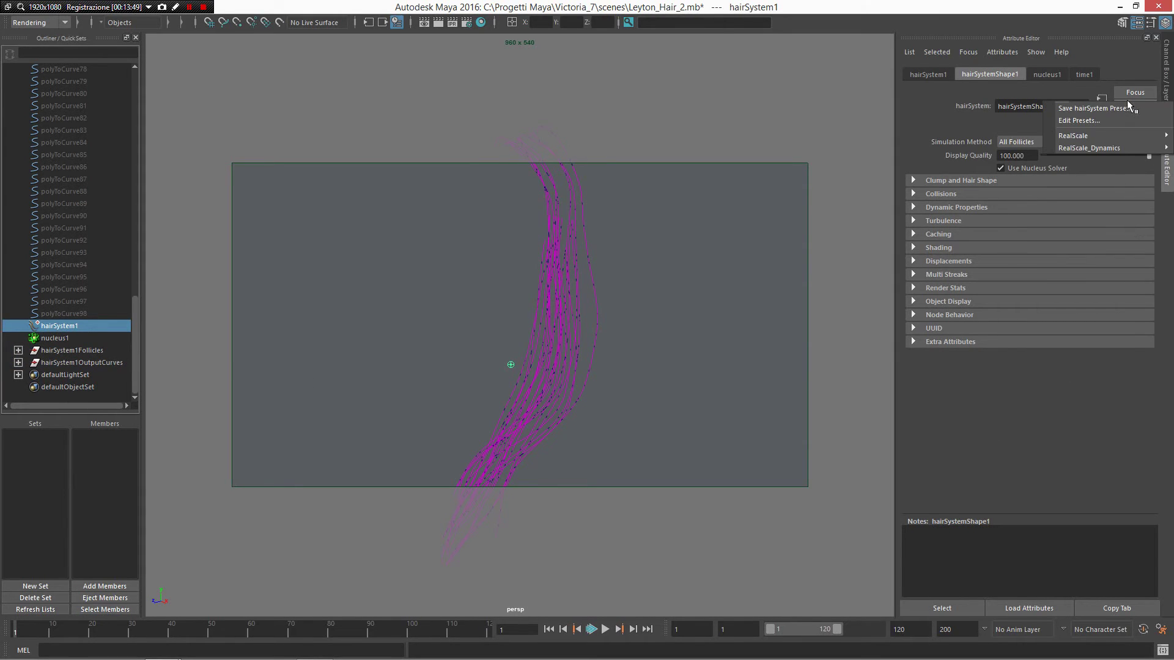
mouse_move(1122, 141)
click(1025, 131)
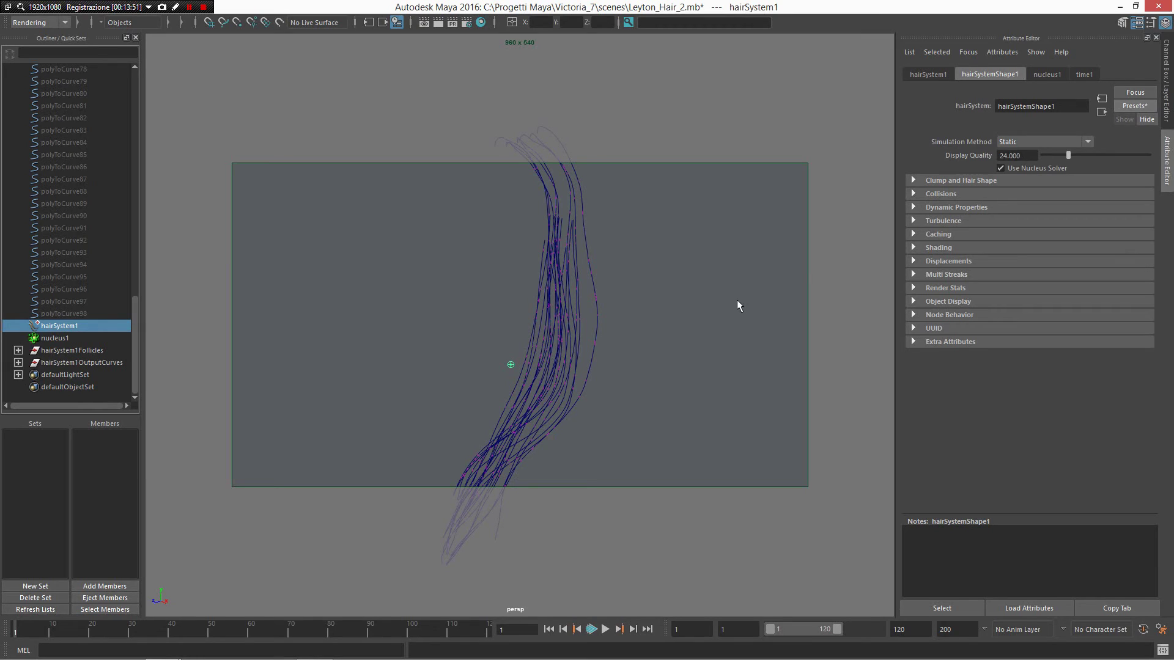
key(ctrl+z)
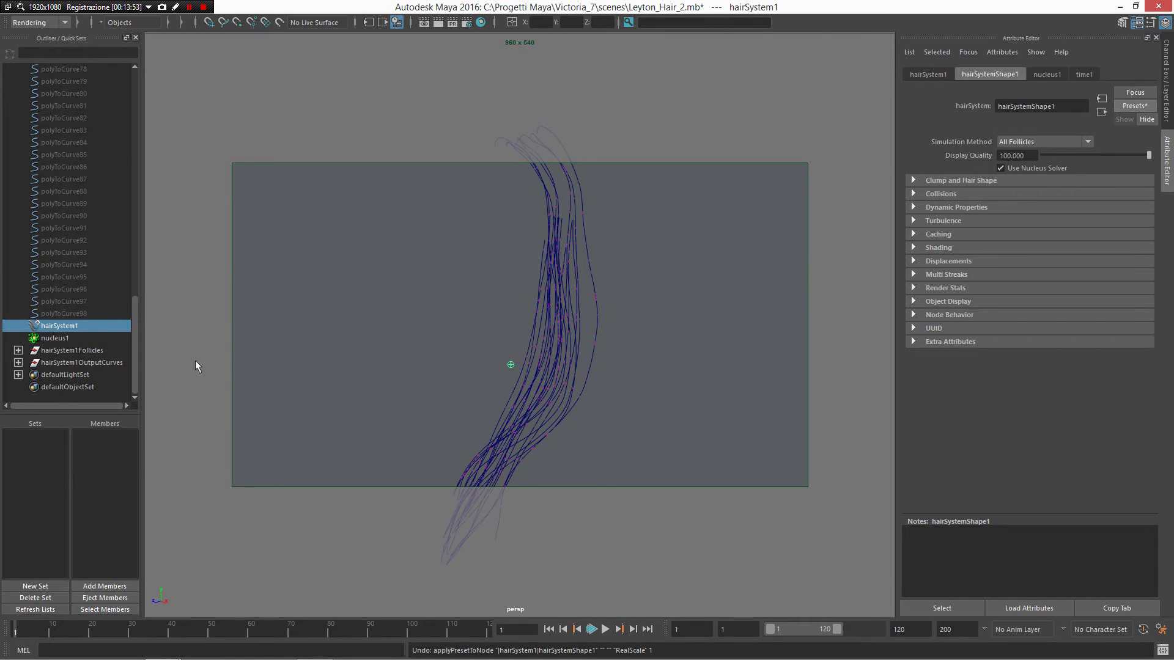
Select all the dynamic curves of the lock and assign hair to them
click(340, 343)
drag(615, 426, 471, 359)
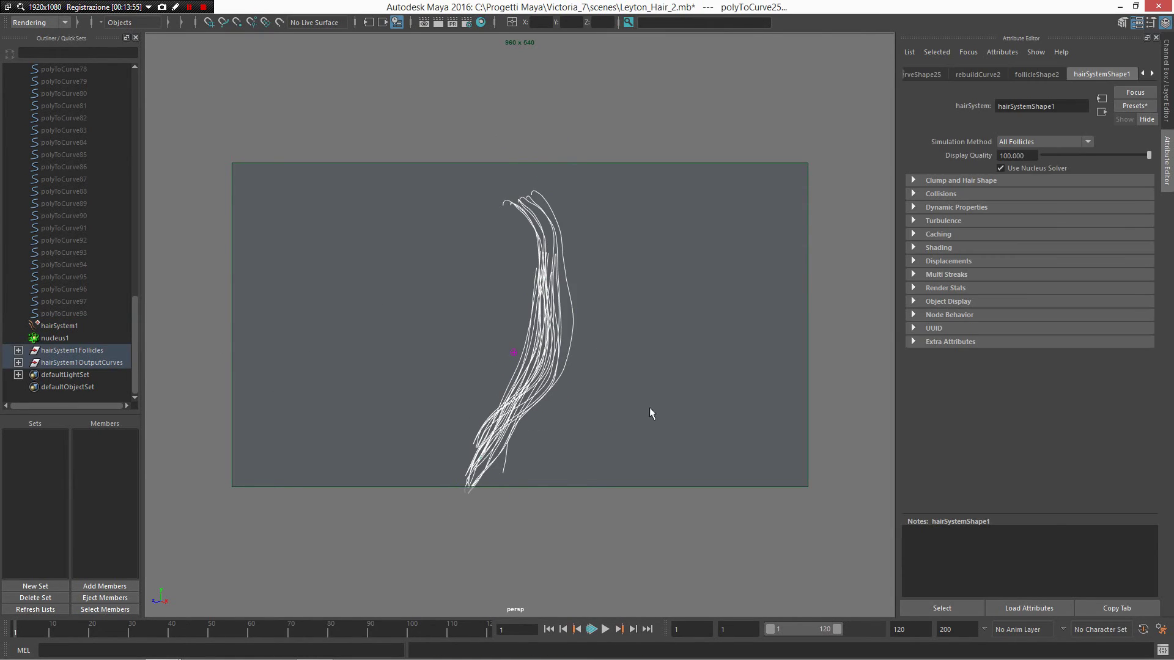
shift+right_drag(556, 373, 697, 509)
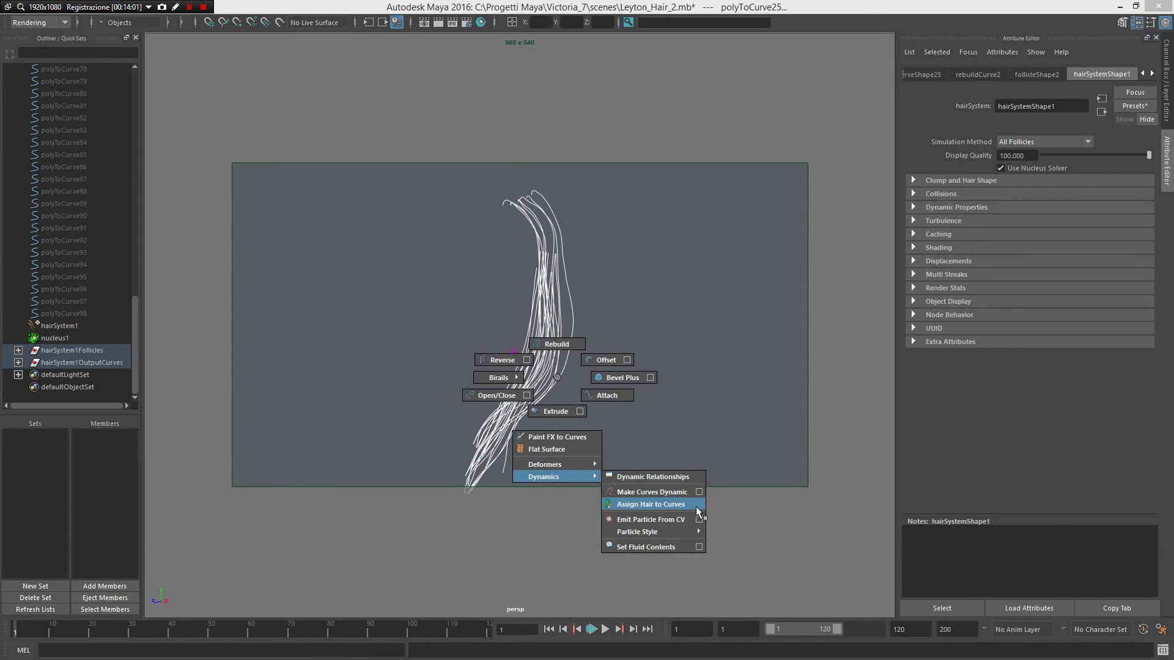
shift+right_drag(695, 509, 684, 505)
shift+right_drag(684, 504, 668, 494)
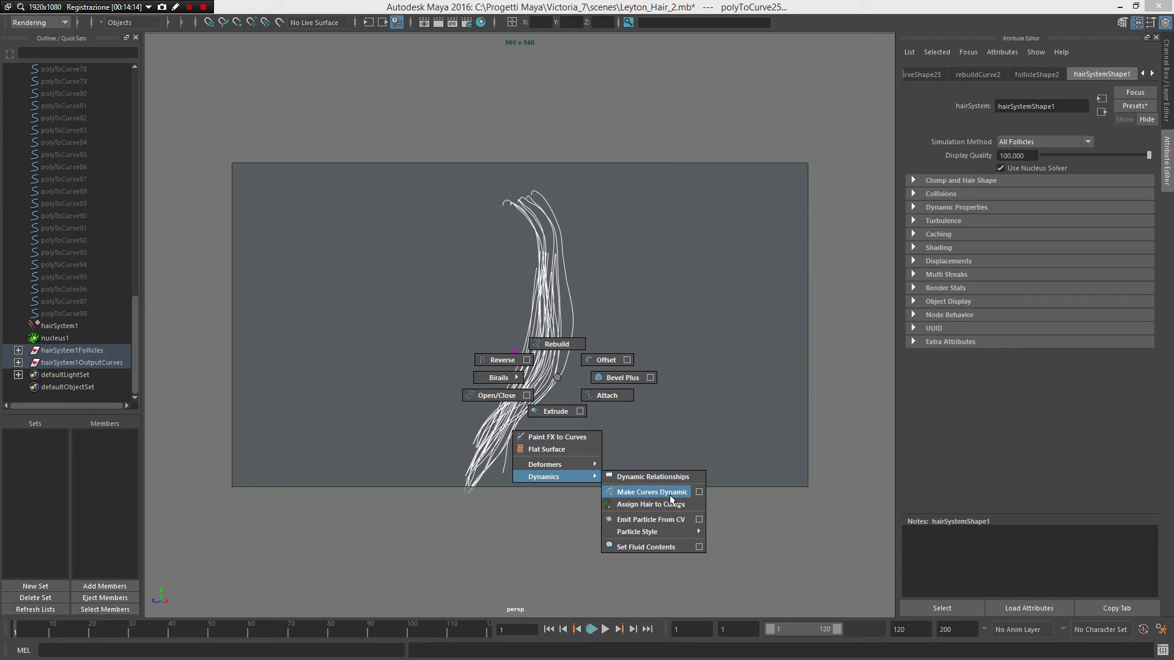
shift+right_drag(673, 498, 674, 505)
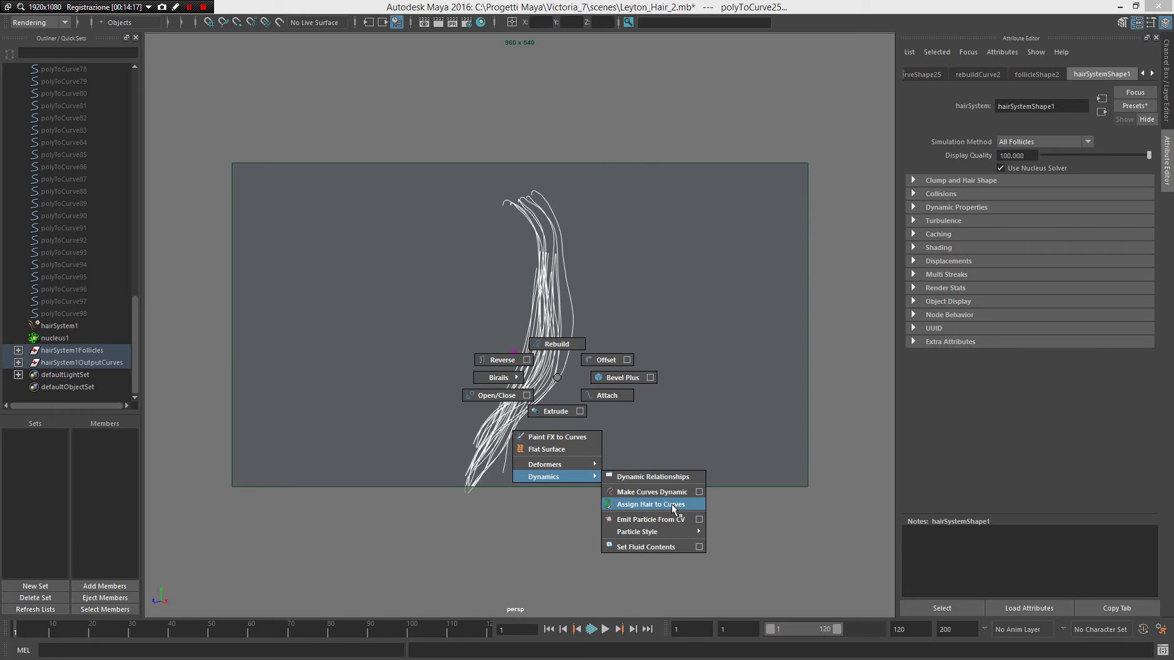
shift+right_drag(674, 506, 673, 507)
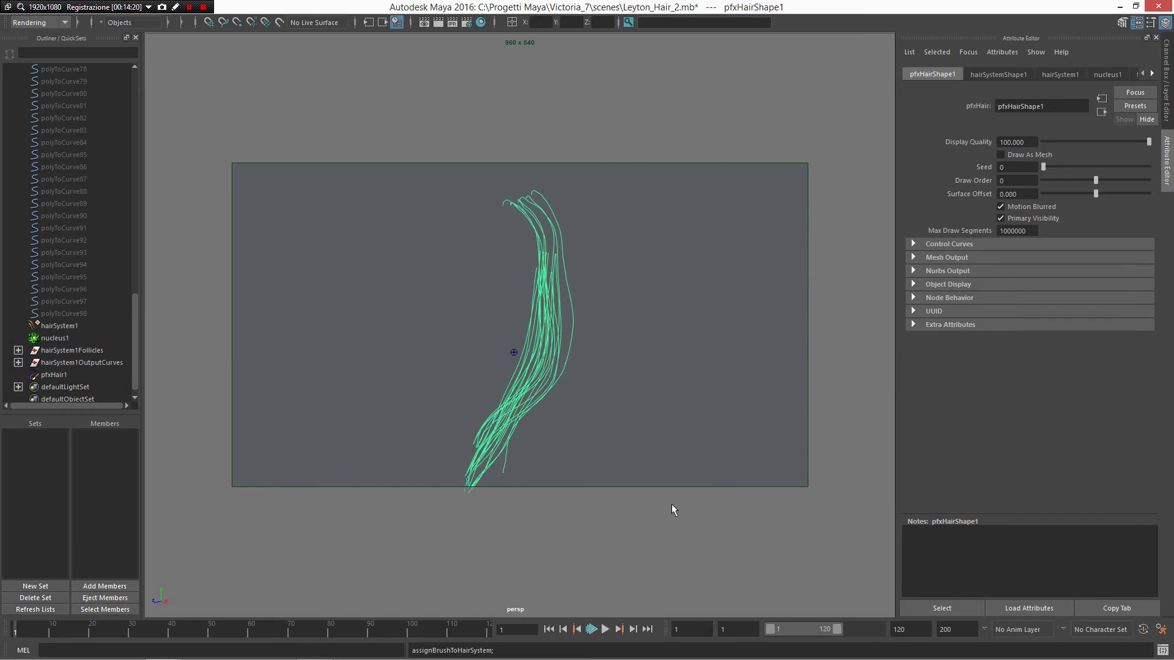
Select pfxHair1 and review the RealScale and RealScale_Dynamics presets available for hairSystemShape1
alt+middle_drag(599, 361, 660, 312)
alt+right_drag(660, 312, 672, 355)
alt+middle_drag(691, 294, 618, 354)
alt+right_drag(618, 354, 613, 391)
alt+middle_drag(614, 391, 599, 462)
alt+right_drag(598, 463, 595, 380)
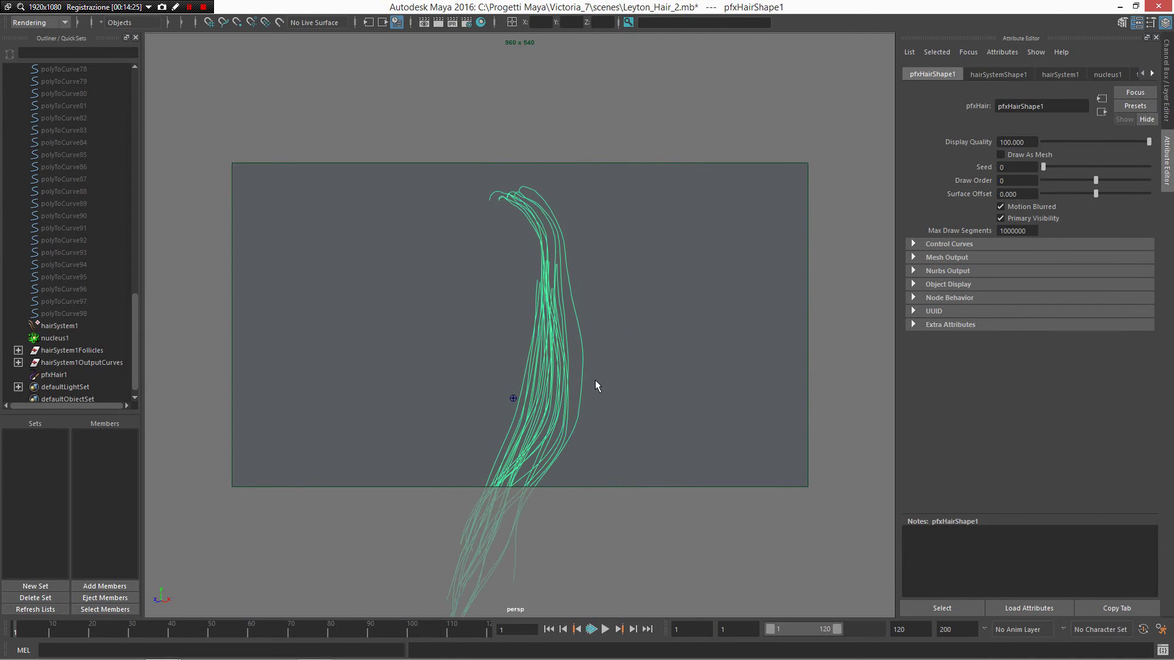
scroll(93, 334, down, 1)
click(78, 362)
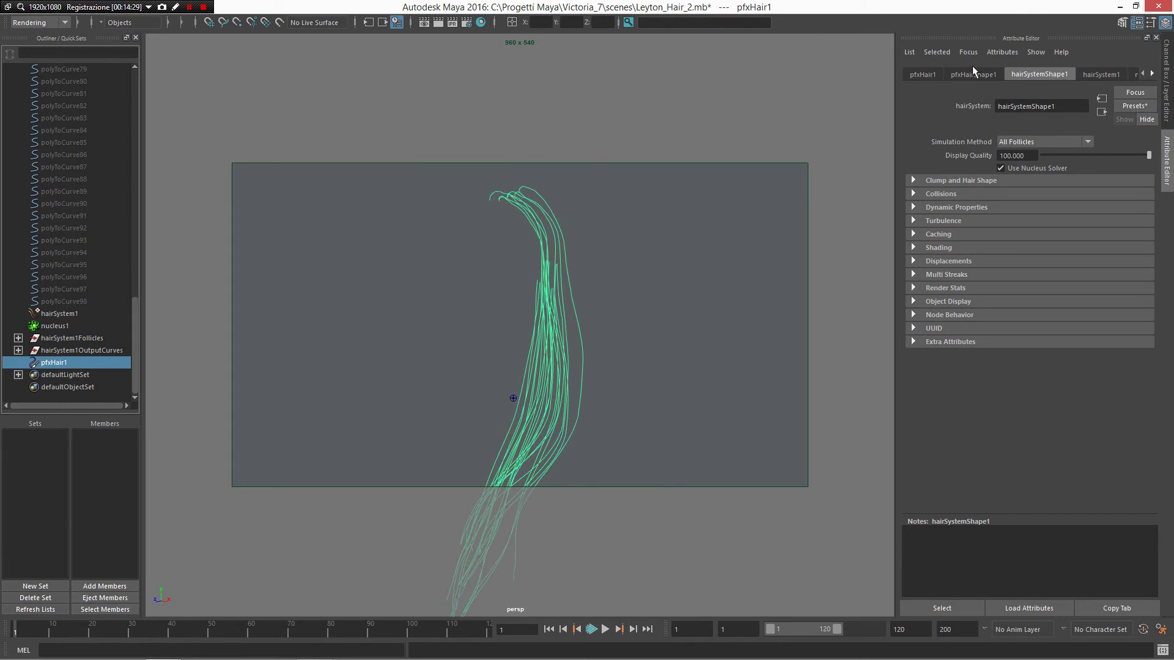
click(1098, 74)
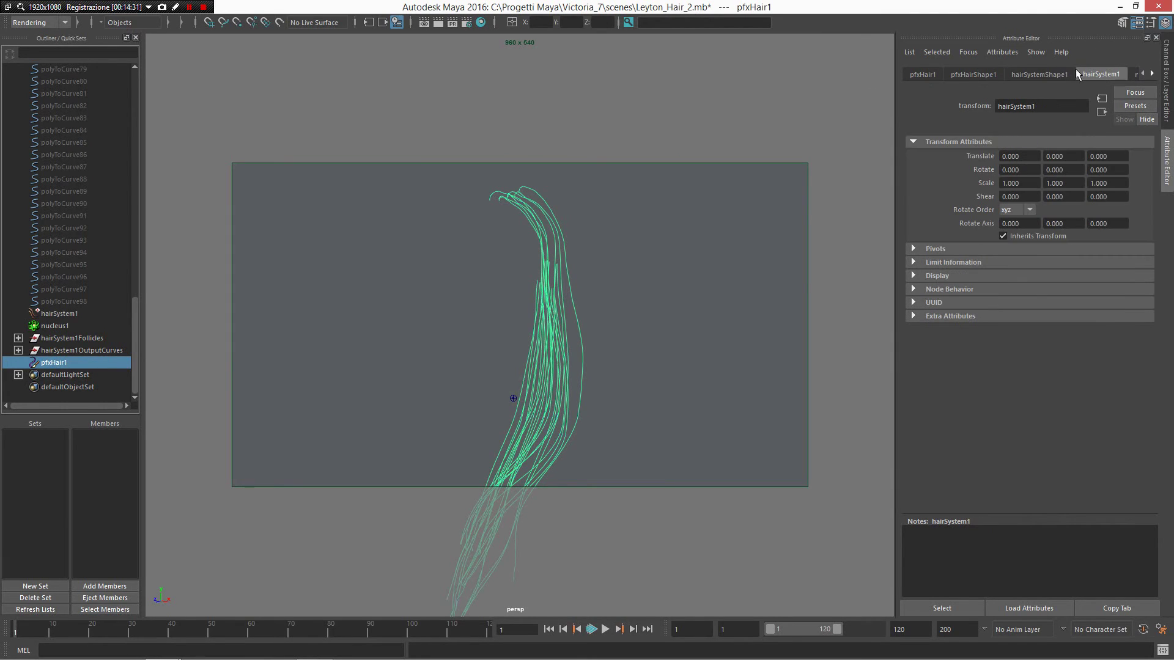
click(1053, 75)
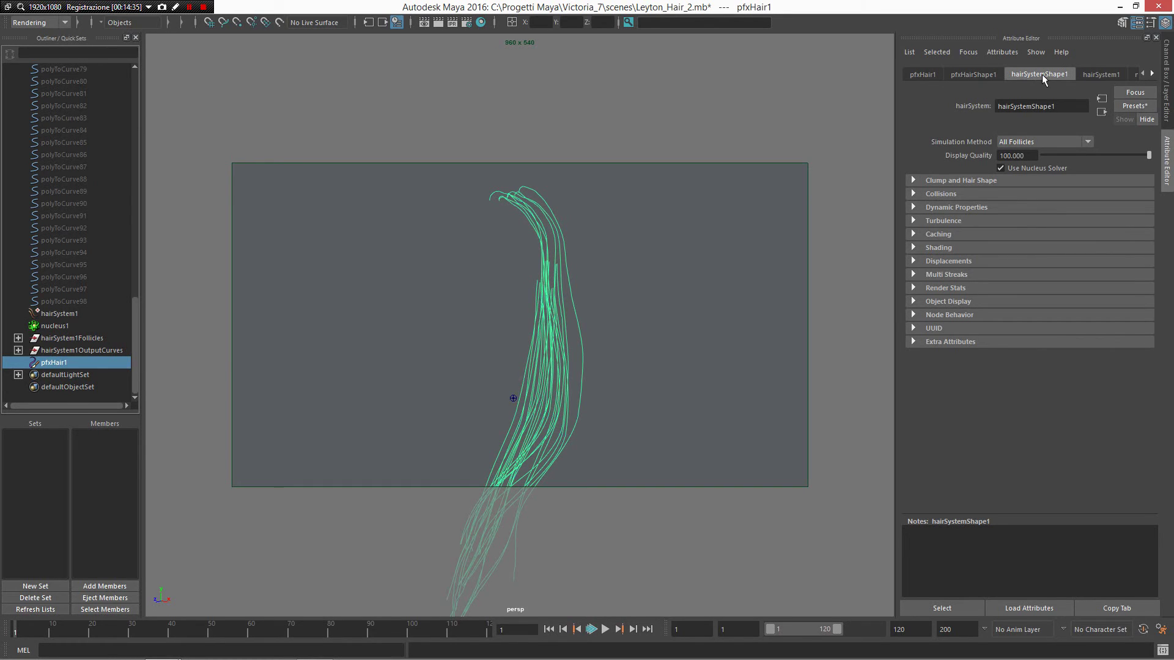
click(1135, 106)
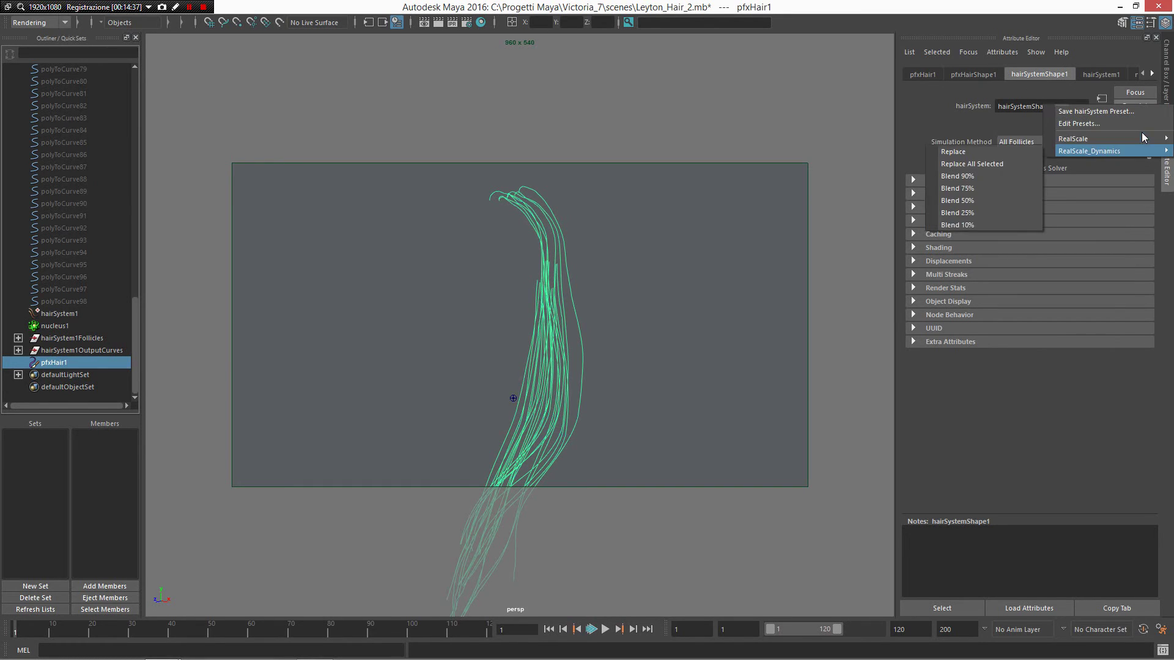
mouse_move(1125, 138)
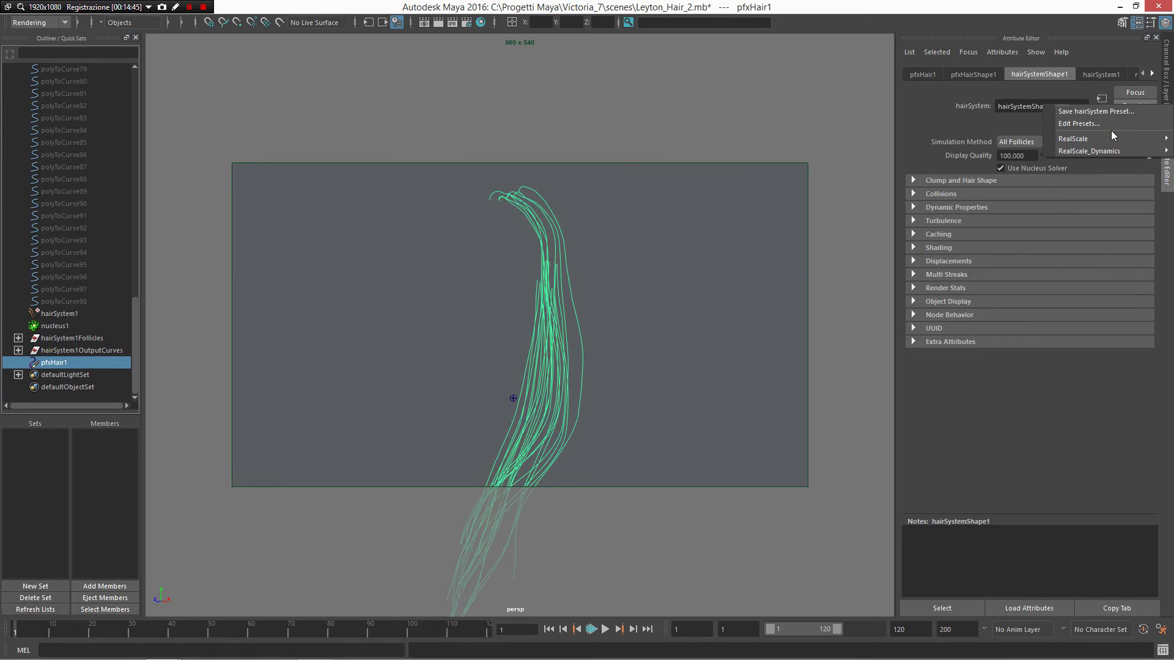
click(1079, 440)
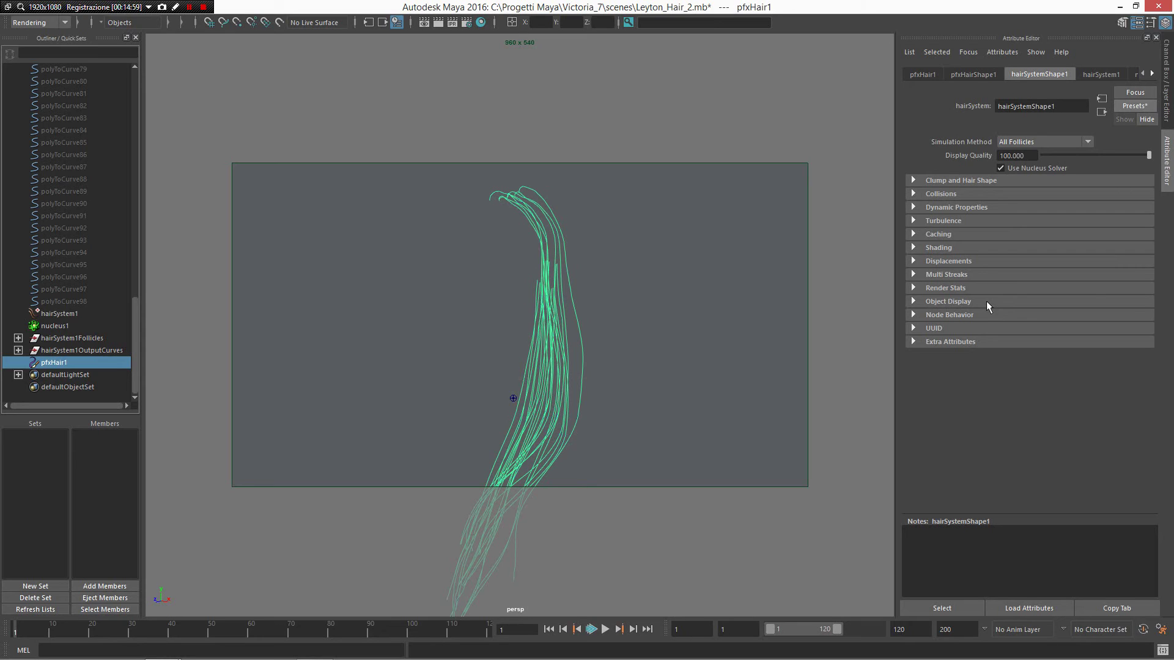
Examine the hair lock's size and position relative to the scene lights and the grid at the origin
alt+drag(618, 278, 606, 331)
alt+right_drag(606, 330, 529, 261)
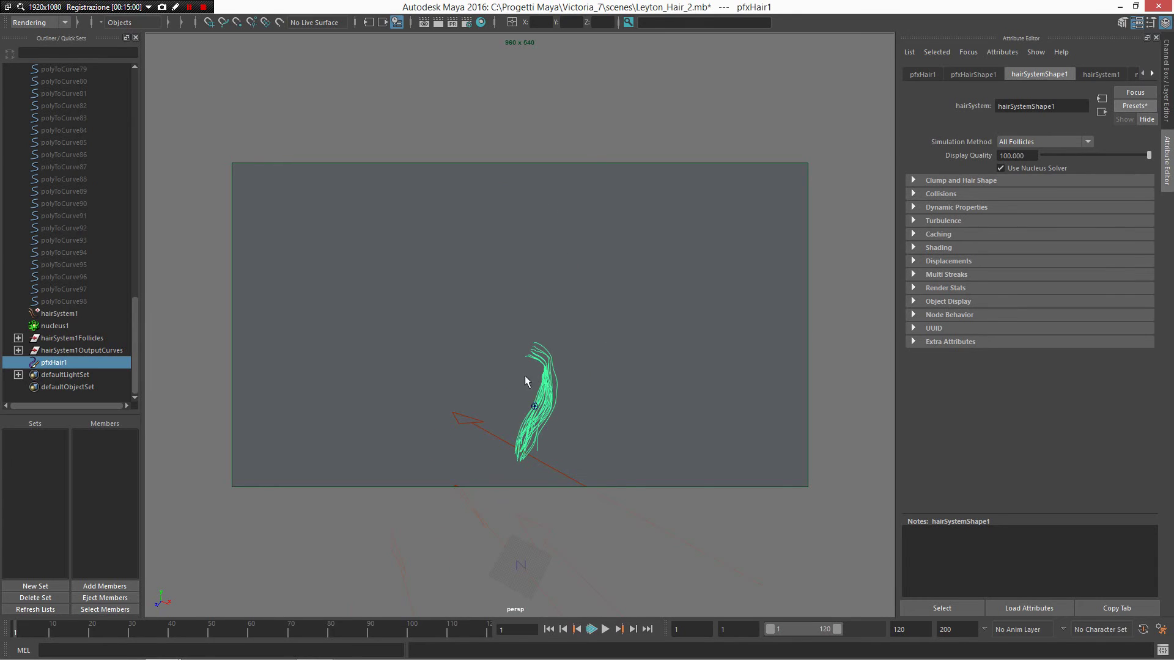
alt+right_drag(524, 376, 563, 443)
alt+middle_drag(563, 442, 591, 405)
mouse_move(560, 370)
alt+right_down()
mouse_move(609, 459)
mouse_move(566, 373)
alt+right_up()
alt+middle_drag(565, 327, 593, 174)
alt+right_drag(567, 282, 714, 442)
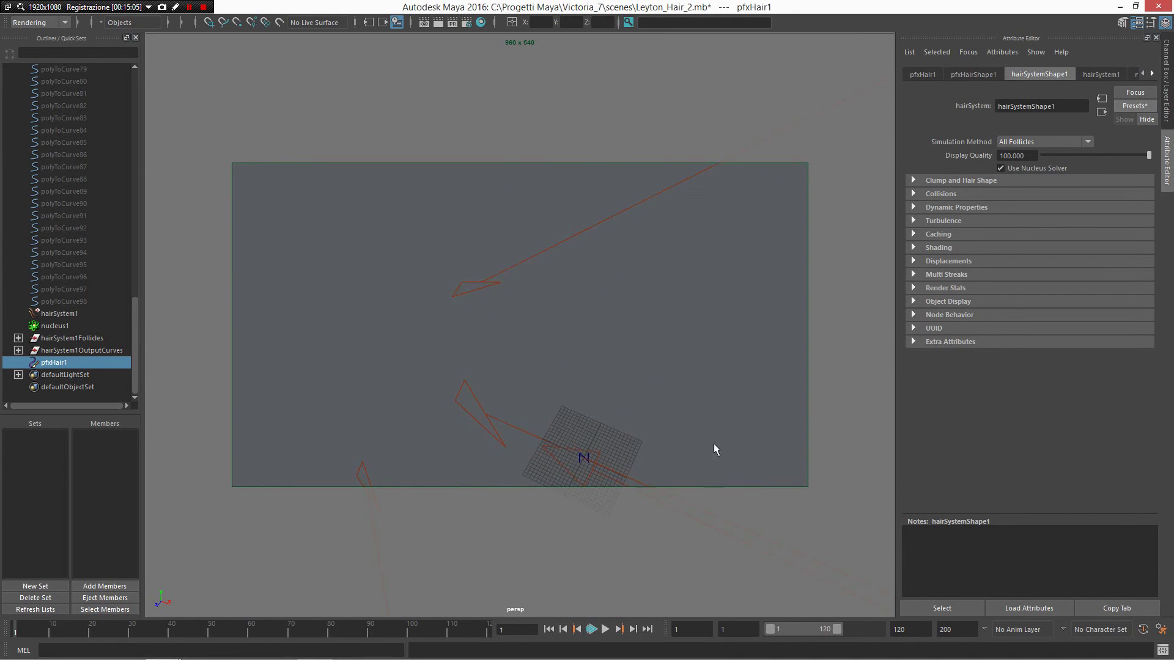
alt+middle_drag(683, 468, 645, 402)
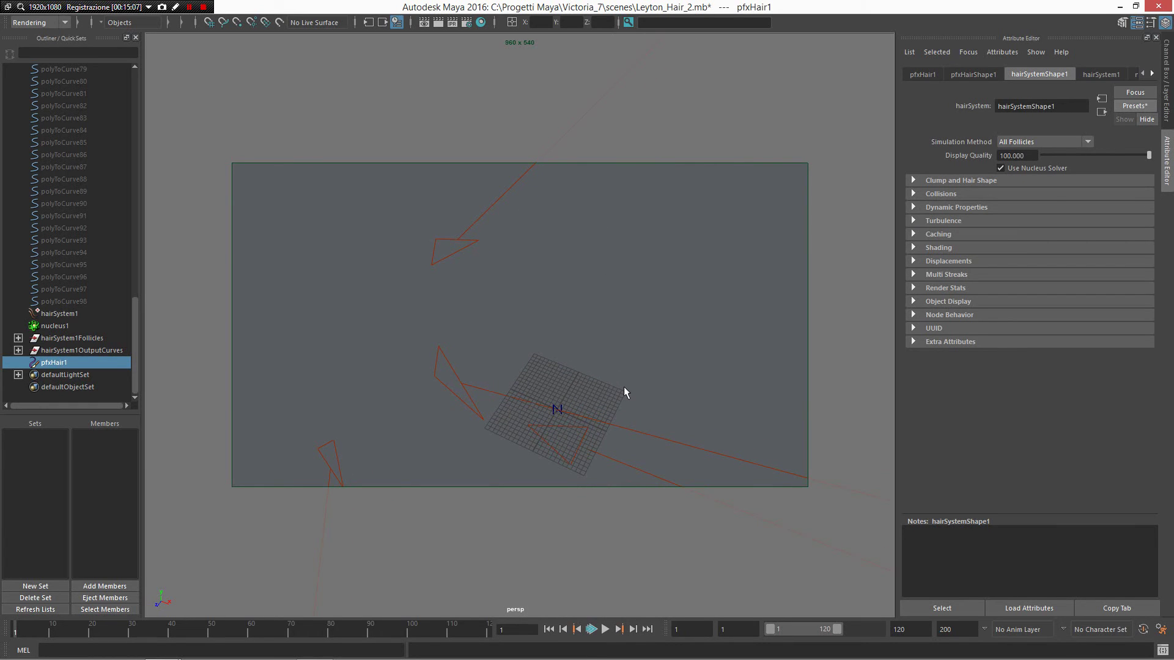
alt+drag(669, 257, 537, 303)
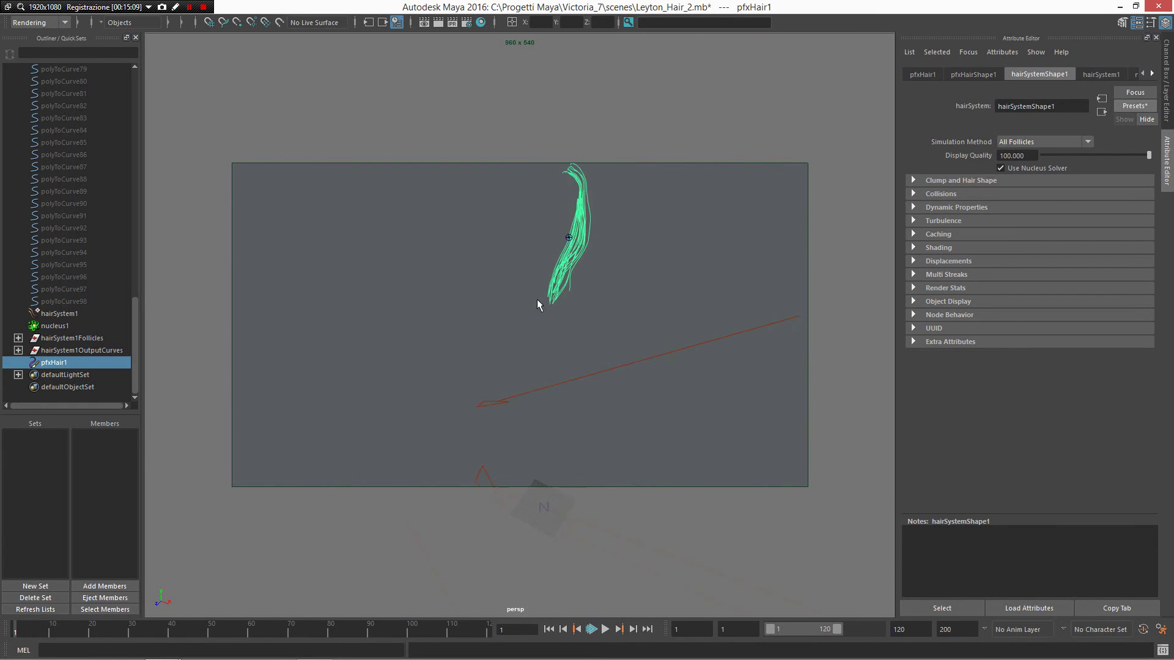
alt+middle_drag(501, 252, 493, 338)
alt+drag(493, 338, 475, 312)
Switch the workspace to the Four View layout
key(space)
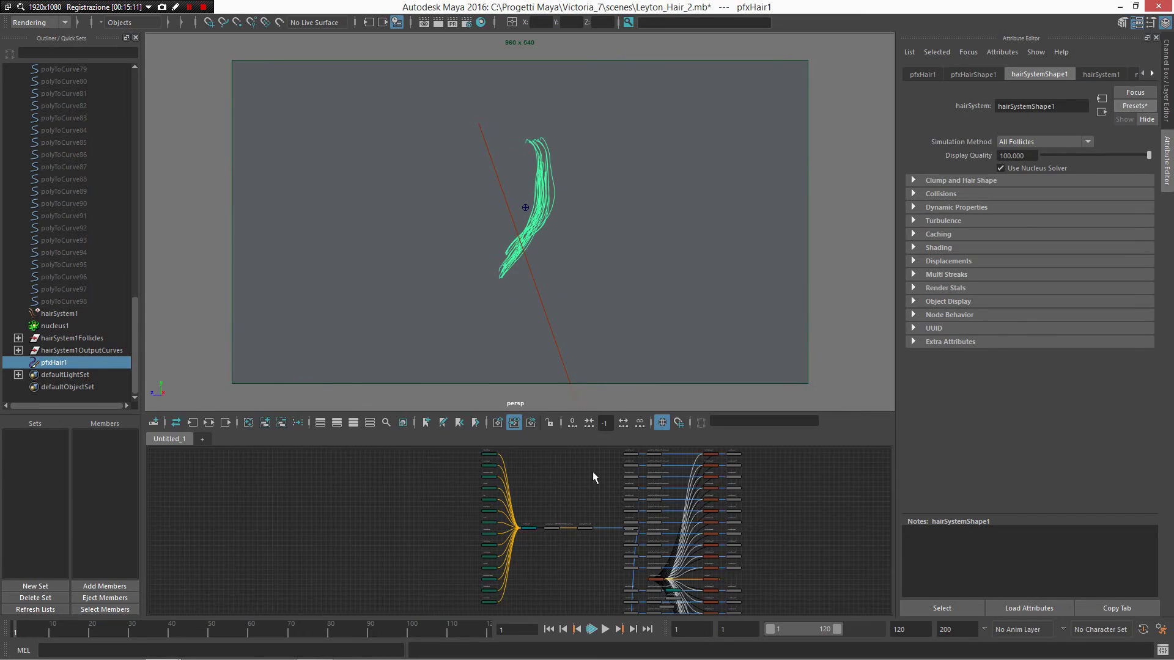
key(space)
key(space)
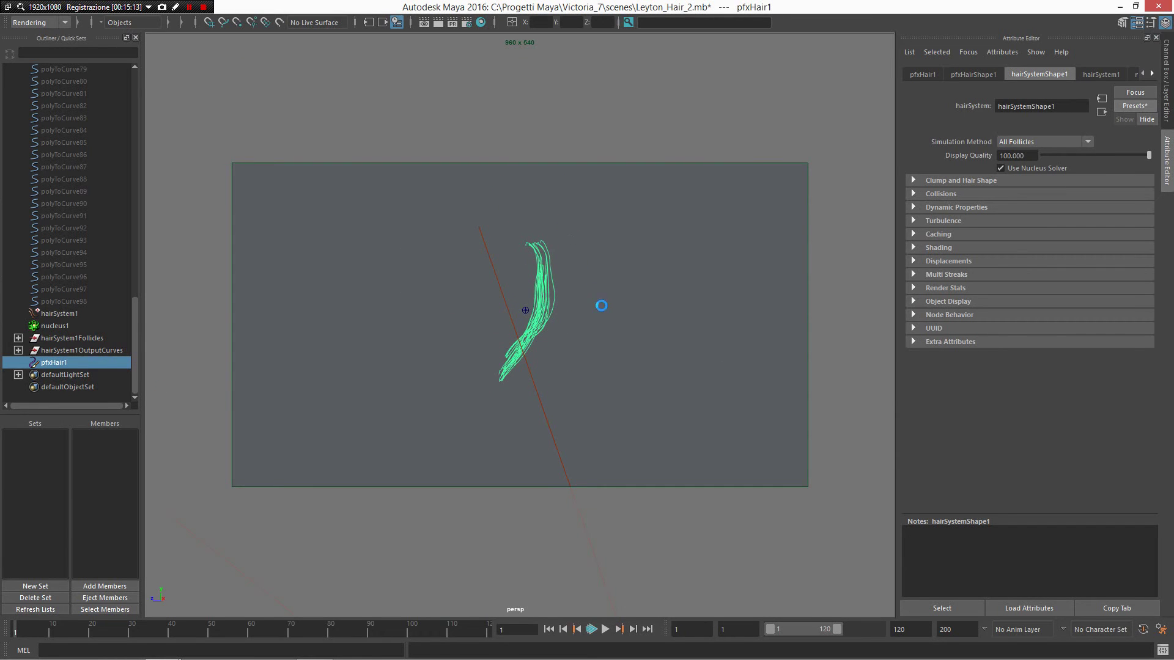
alt+drag(635, 297, 659, 374)
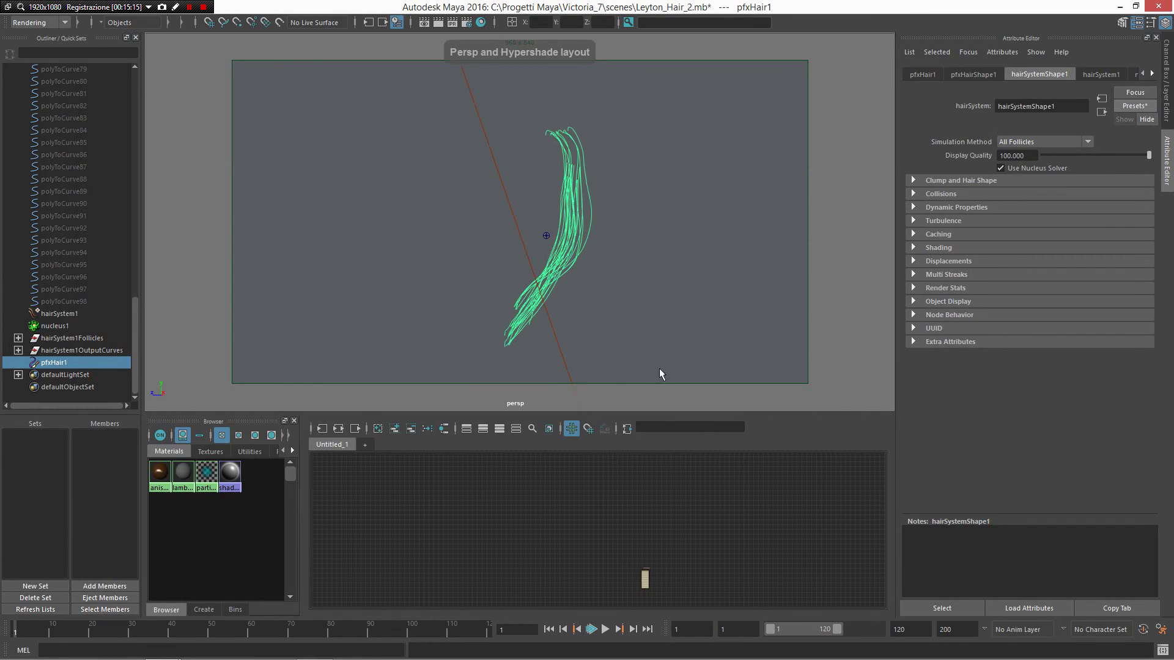
key(space)
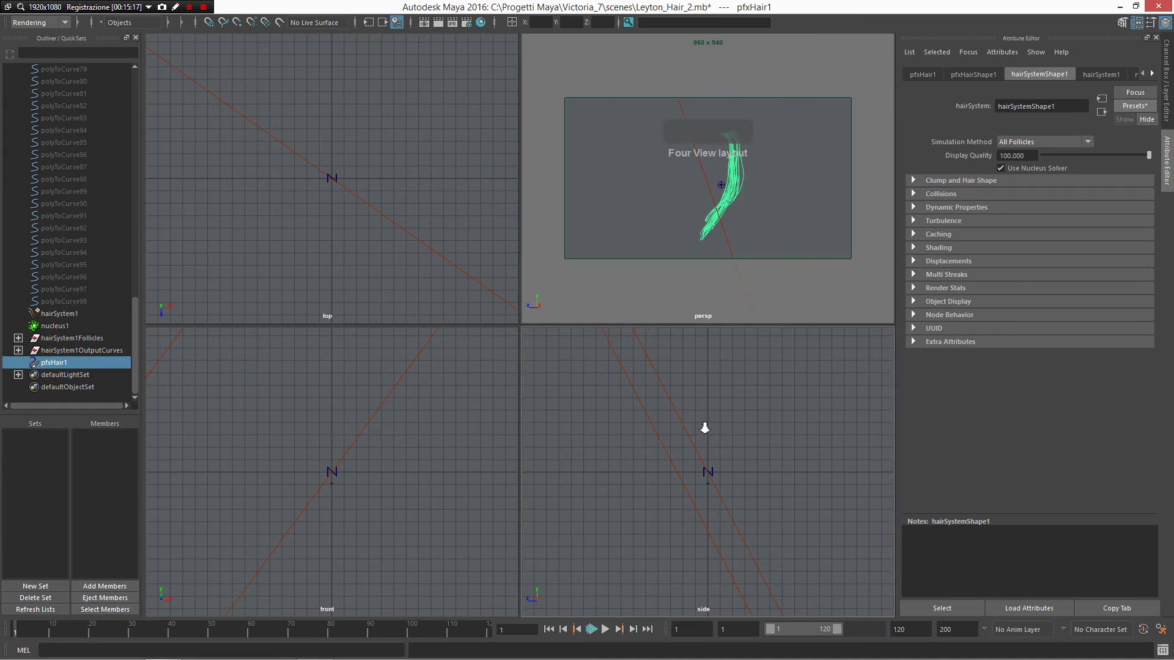
Measure the hair lock's length in the side view by placing distance points near its lower end and its top
key(space)
alt+right_drag(769, 468, 456, 86)
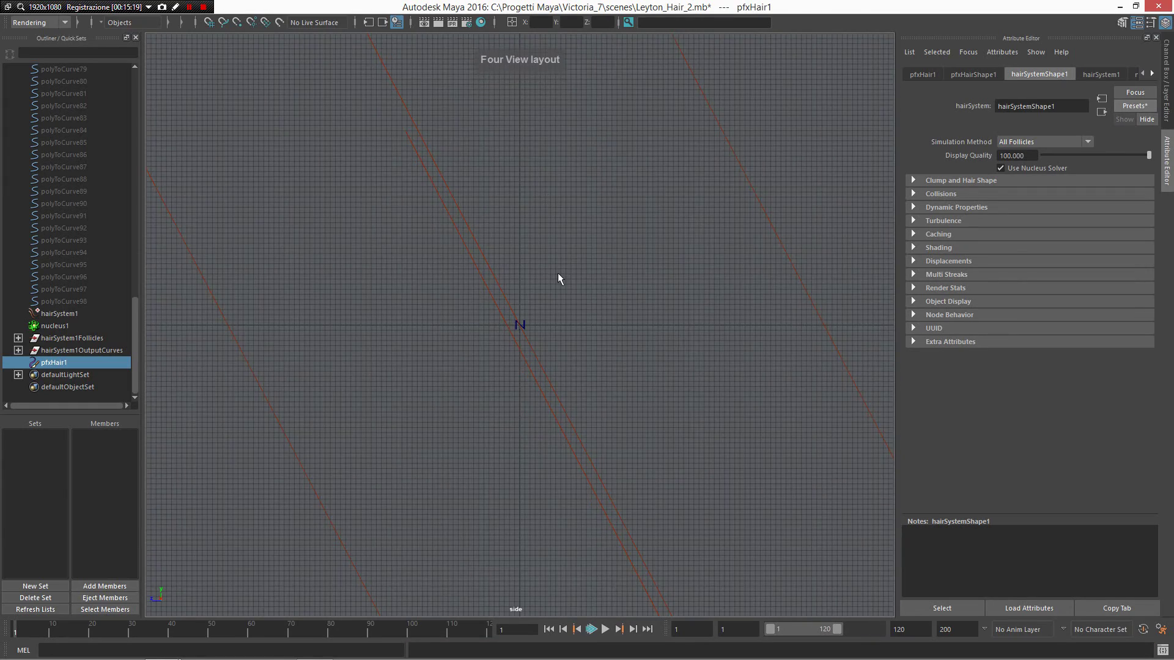
alt+middle_drag(558, 275, 617, 389)
alt+right_drag(627, 357, 652, 466)
alt+middle_drag(653, 424, 587, 611)
alt+right_drag(660, 471, 710, 509)
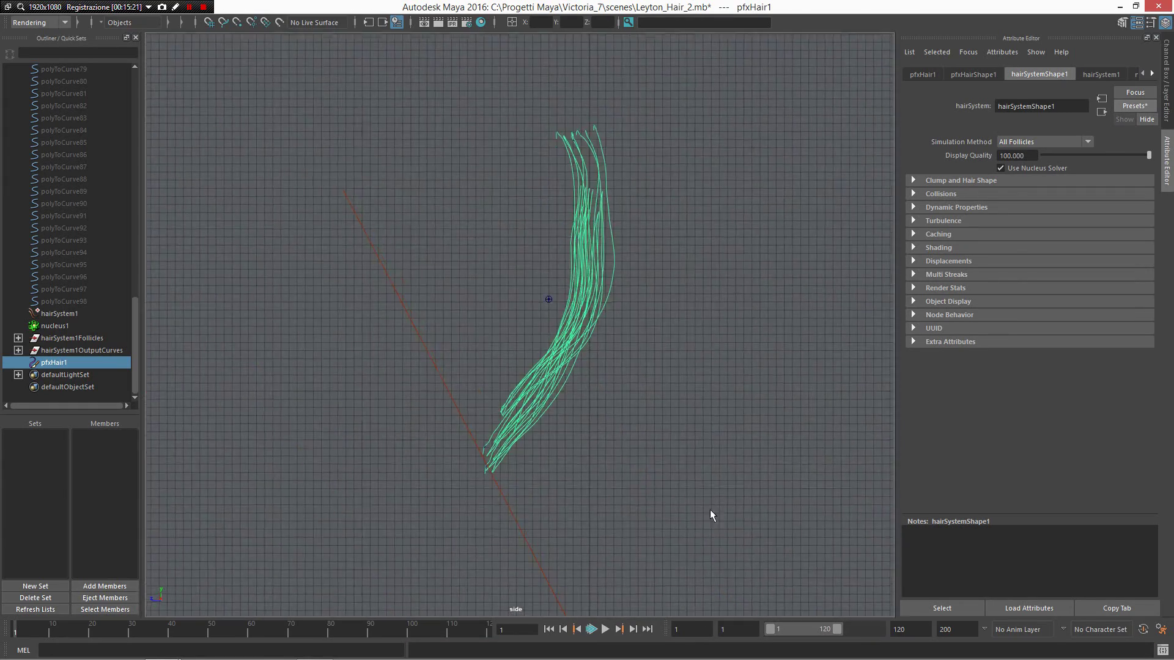
right_click(600, 453)
click(600, 453)
right_click(617, 456)
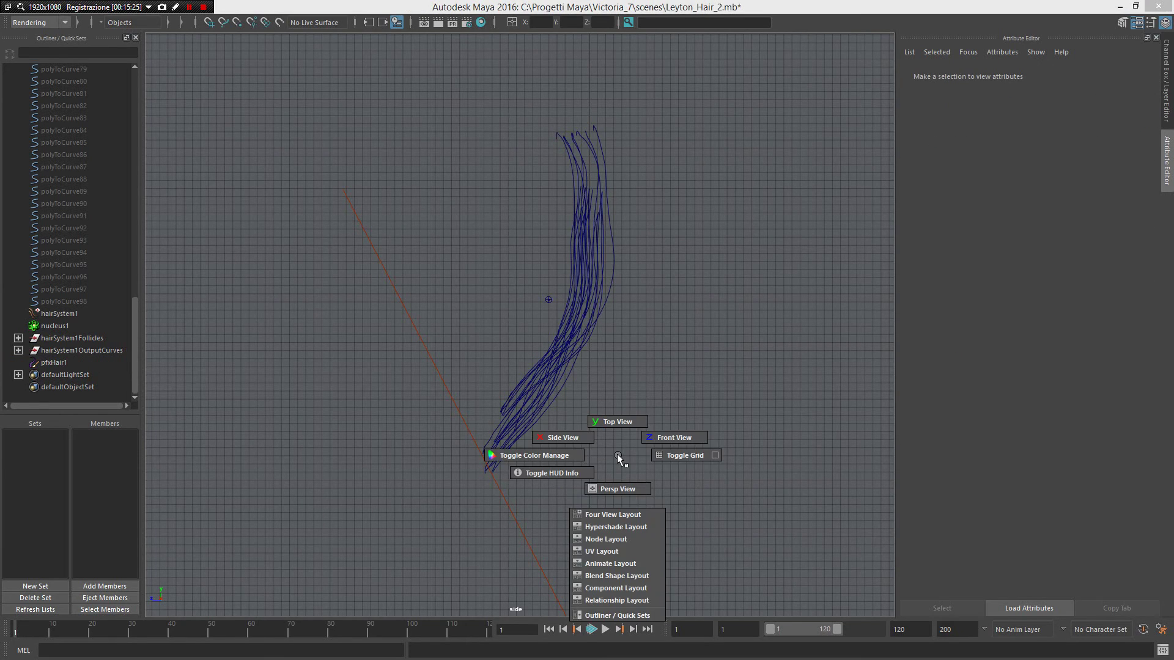
right_drag(618, 456, 721, 511)
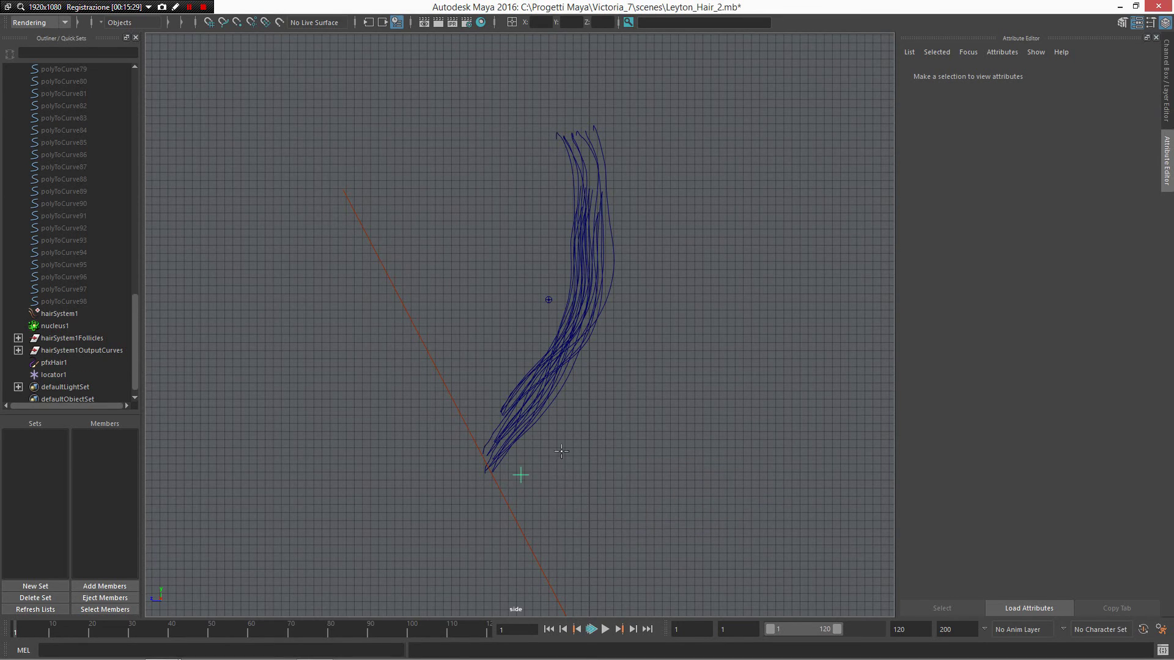
drag(561, 452, 594, 130)
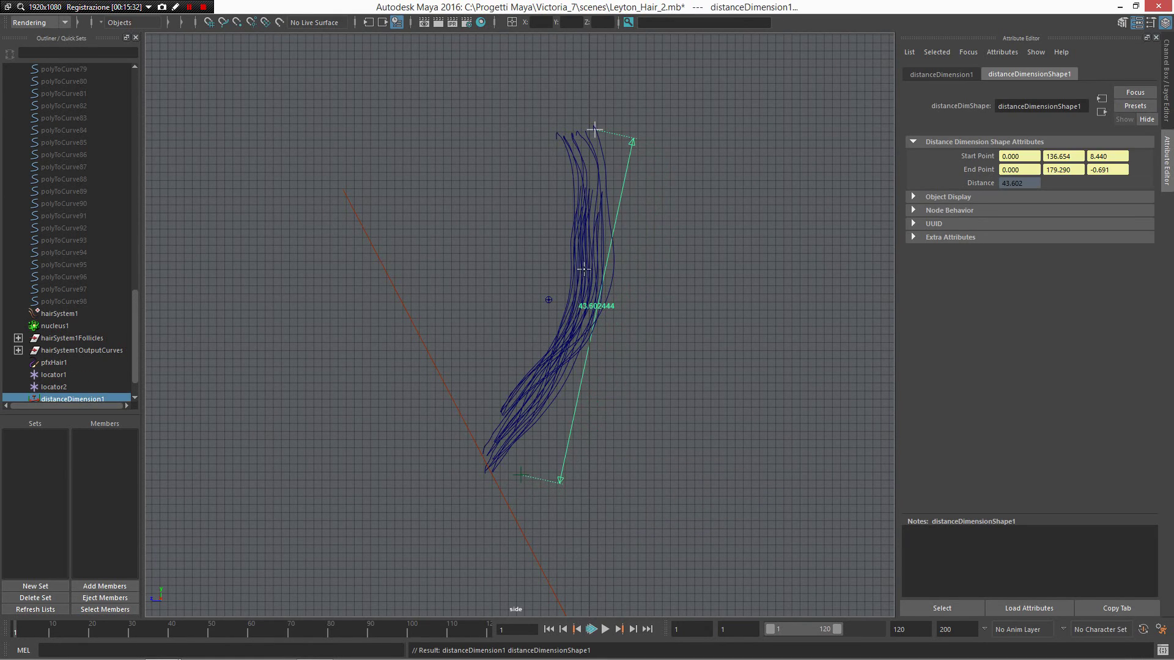
Select pfxHair1 in the perspective view and apply the RealScale preset to hairSystemShape1
key(space)
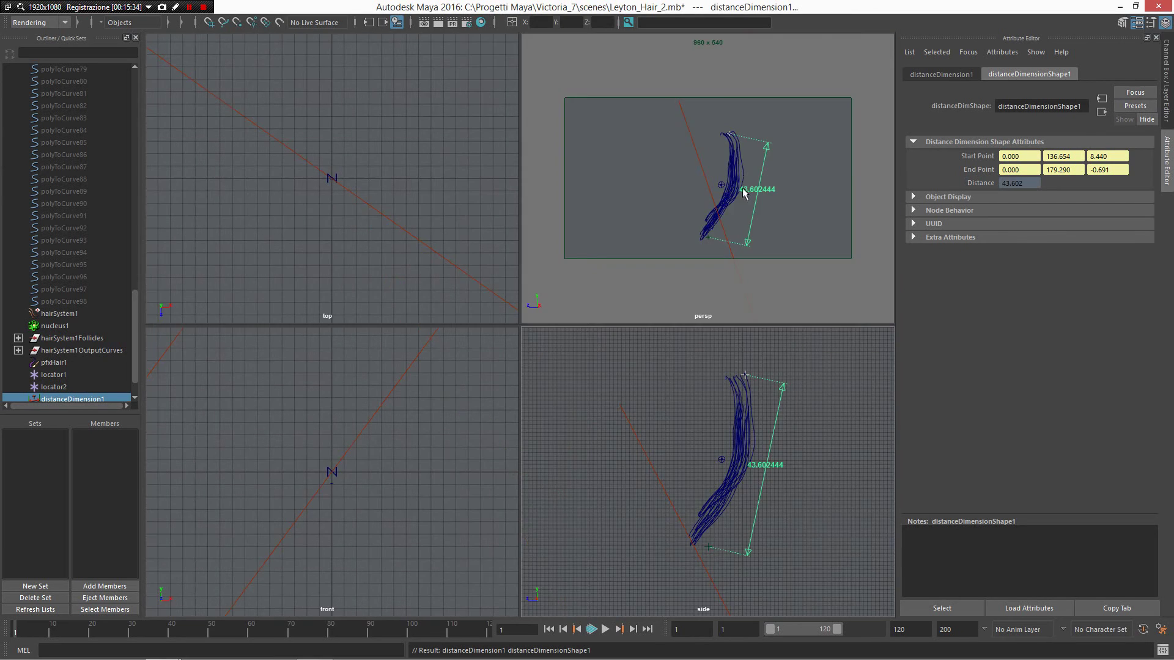
key(space)
alt+drag(640, 223, 654, 343)
click(706, 343)
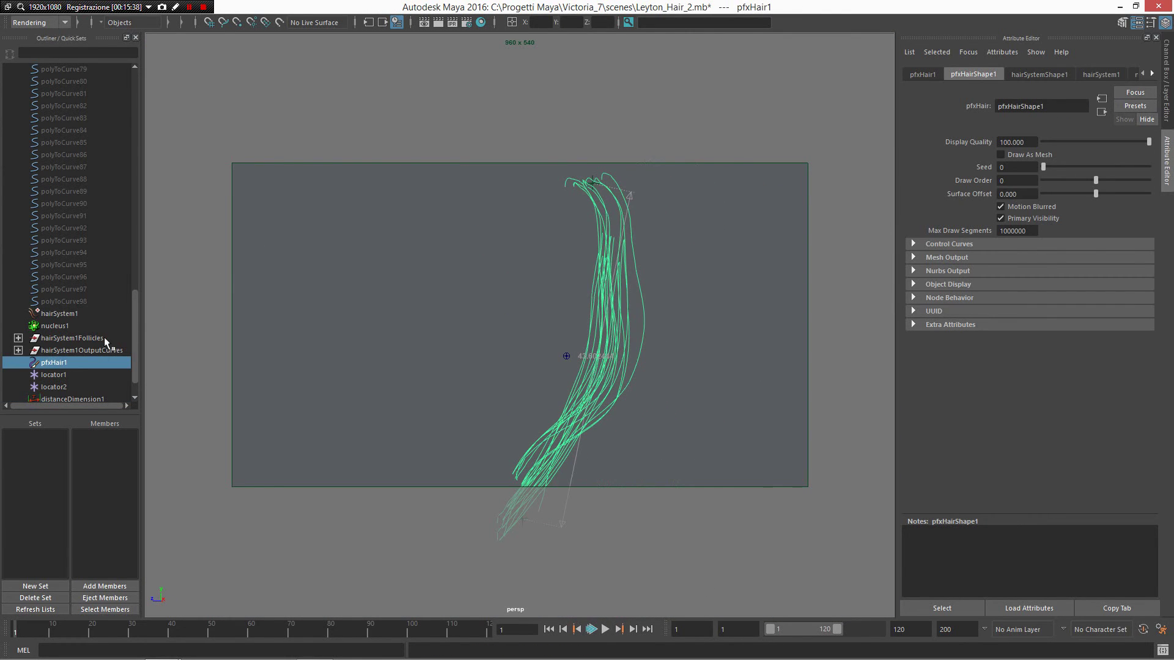
scroll(97, 344, down, 1)
click(78, 335)
click(75, 325)
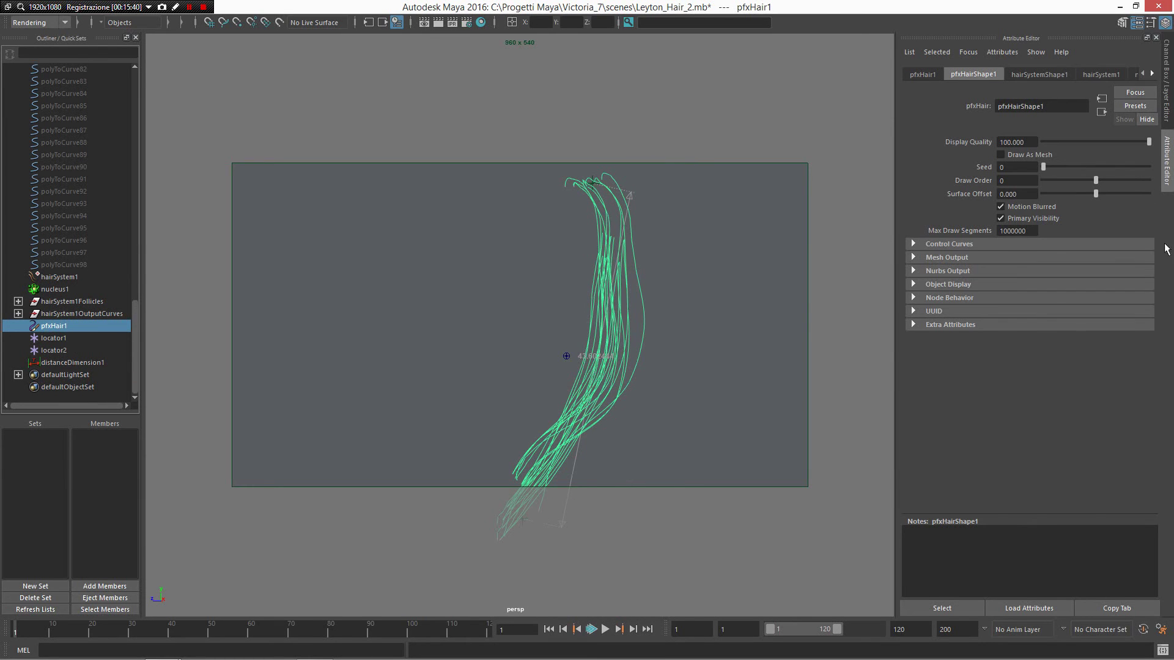
click(1030, 73)
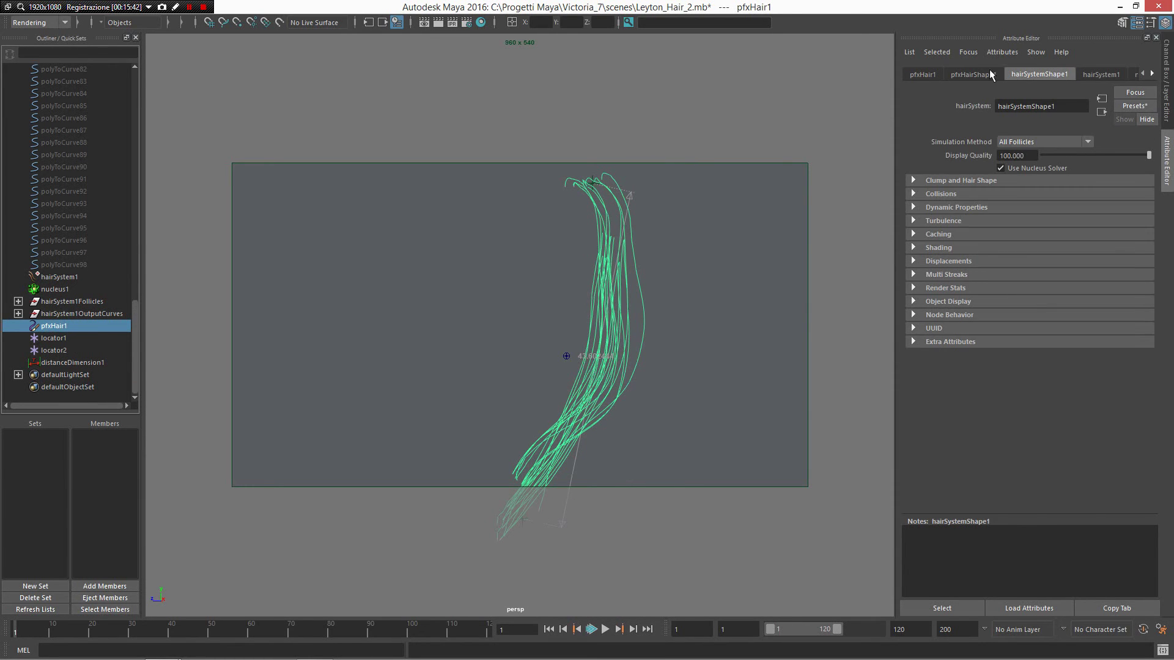
click(1135, 107)
mouse_move(1125, 140)
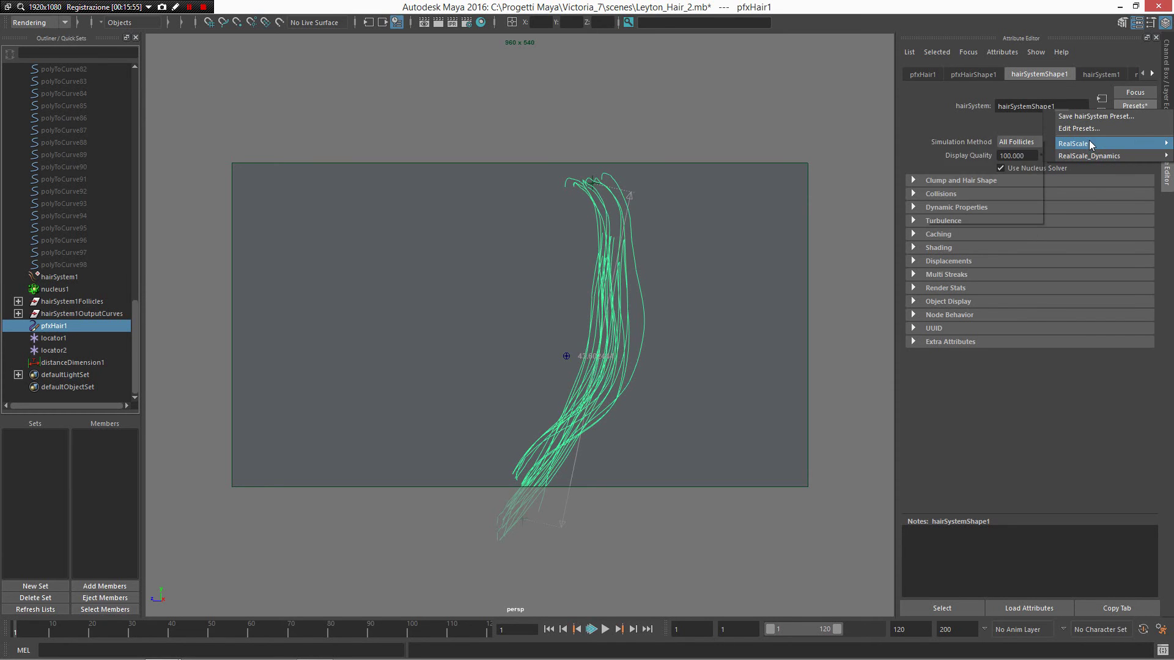
click(1030, 145)
click(743, 255)
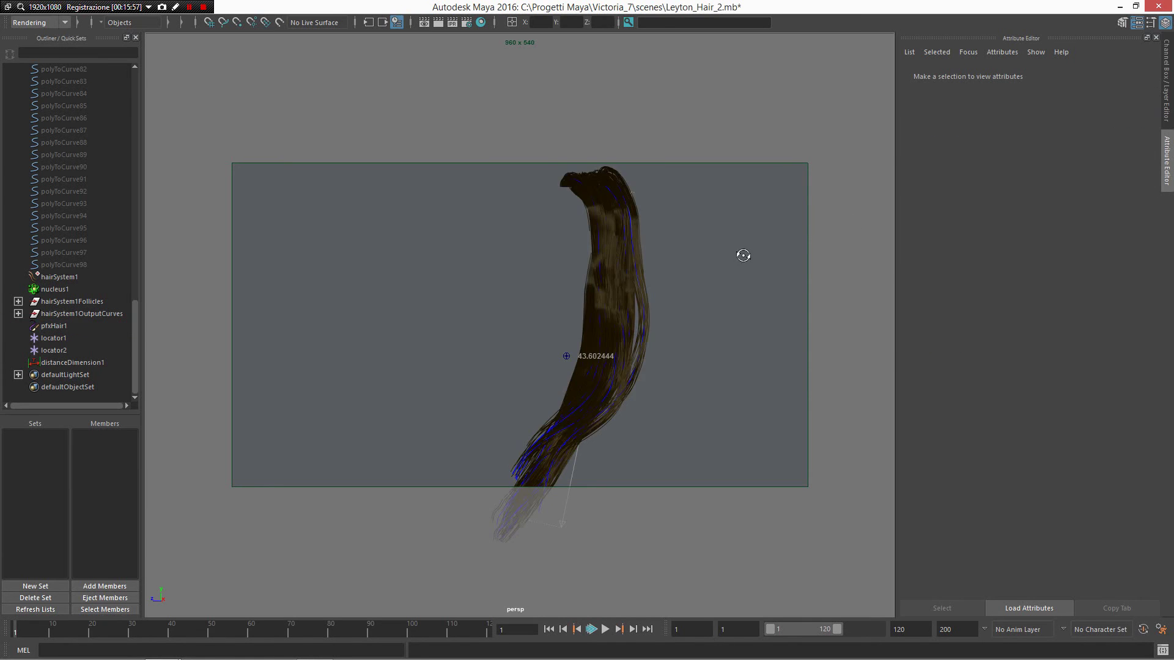
alt+drag(743, 255, 494, 256)
scroll(99, 229, up, 20)
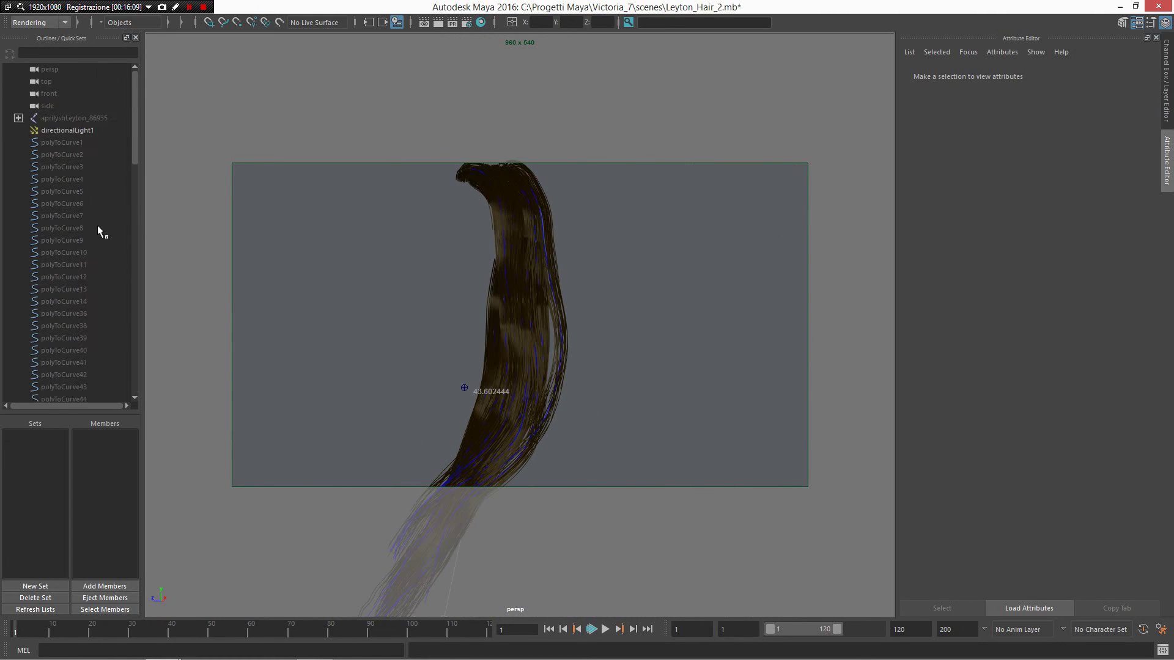
click(93, 117)
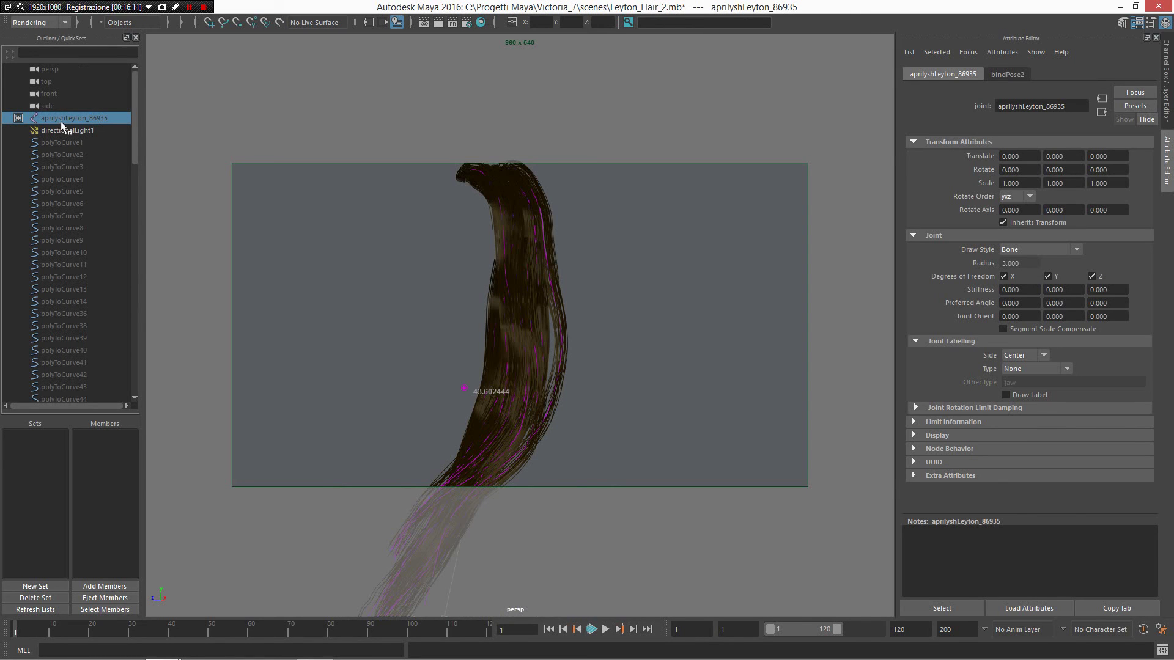
key(h)
Hide the hair mesh under aprilyshLeyton_86935 so only the skeleton and the hair lock are displayed
scroll(75, 138, down, 10)
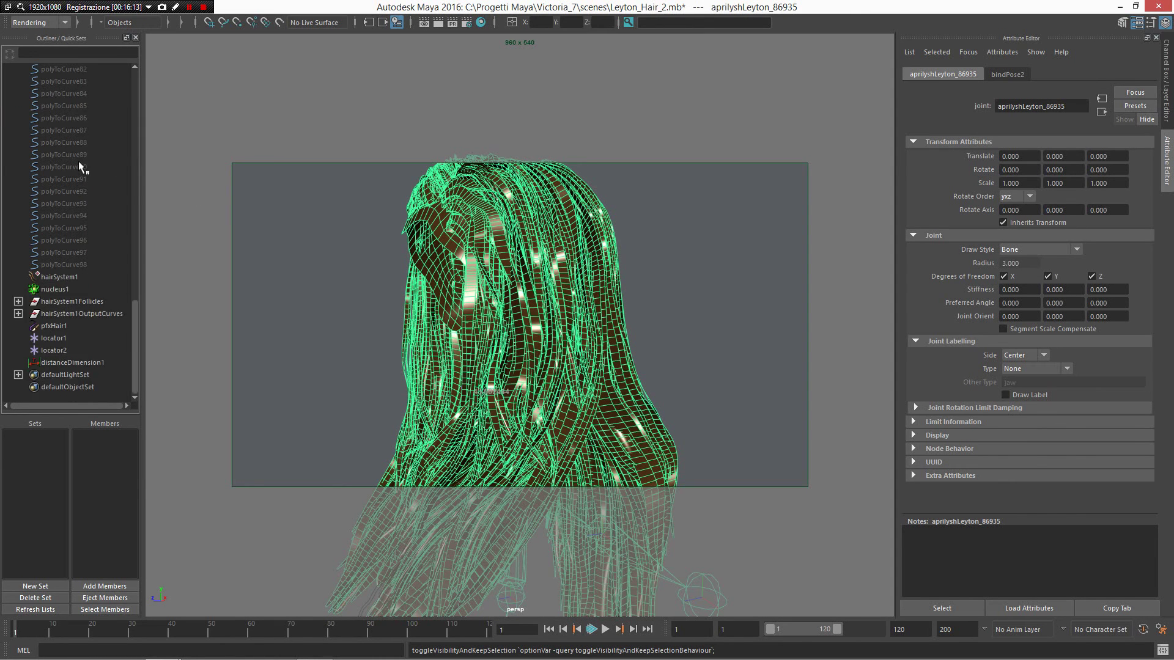
scroll(79, 160, up, 10)
click(18, 118)
click(67, 143)
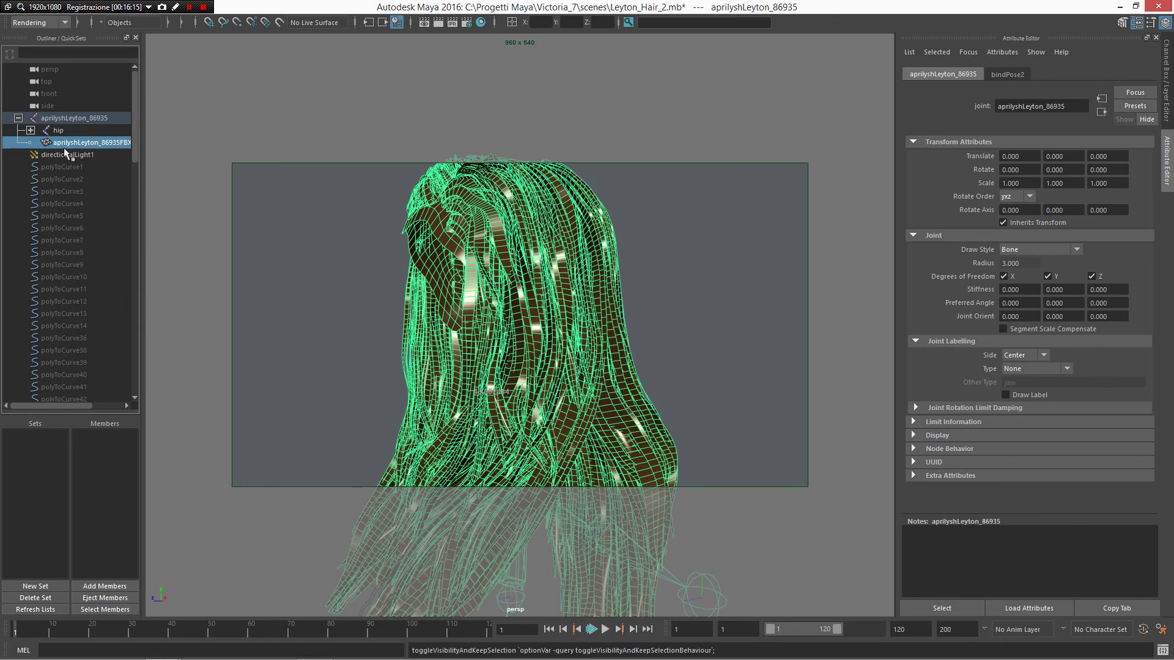
key(h)
alt+drag(535, 317, 489, 315)
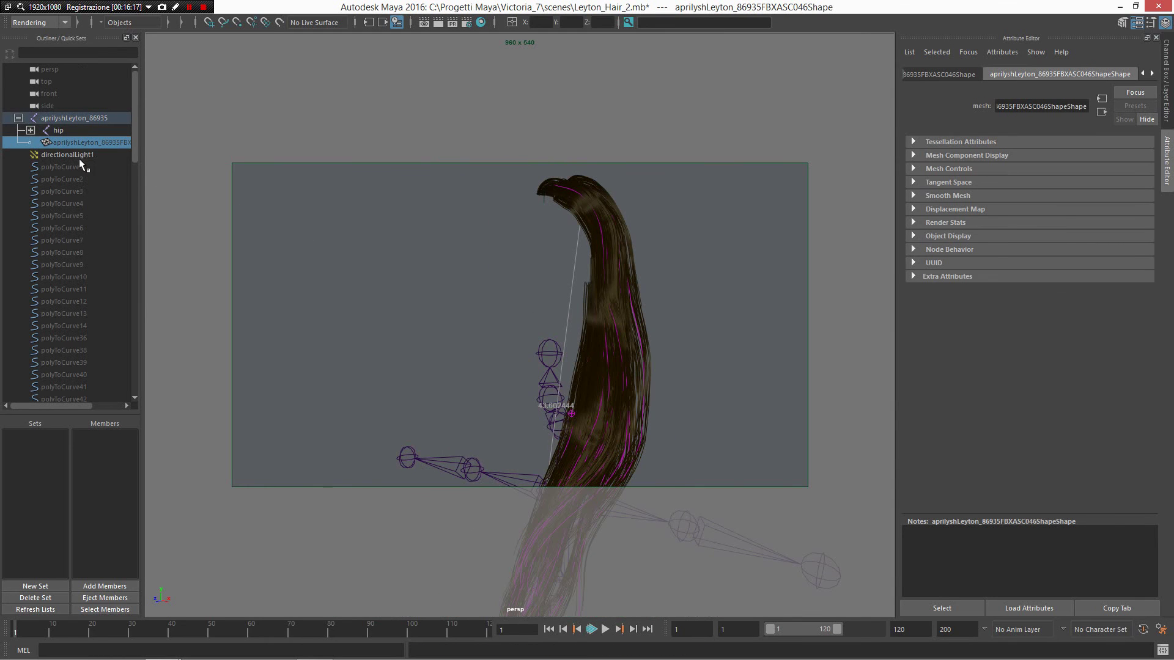
Expand the hip joint's children and select the head joint to examine the skeleton beside the hair lock
click(59, 131)
click(30, 131)
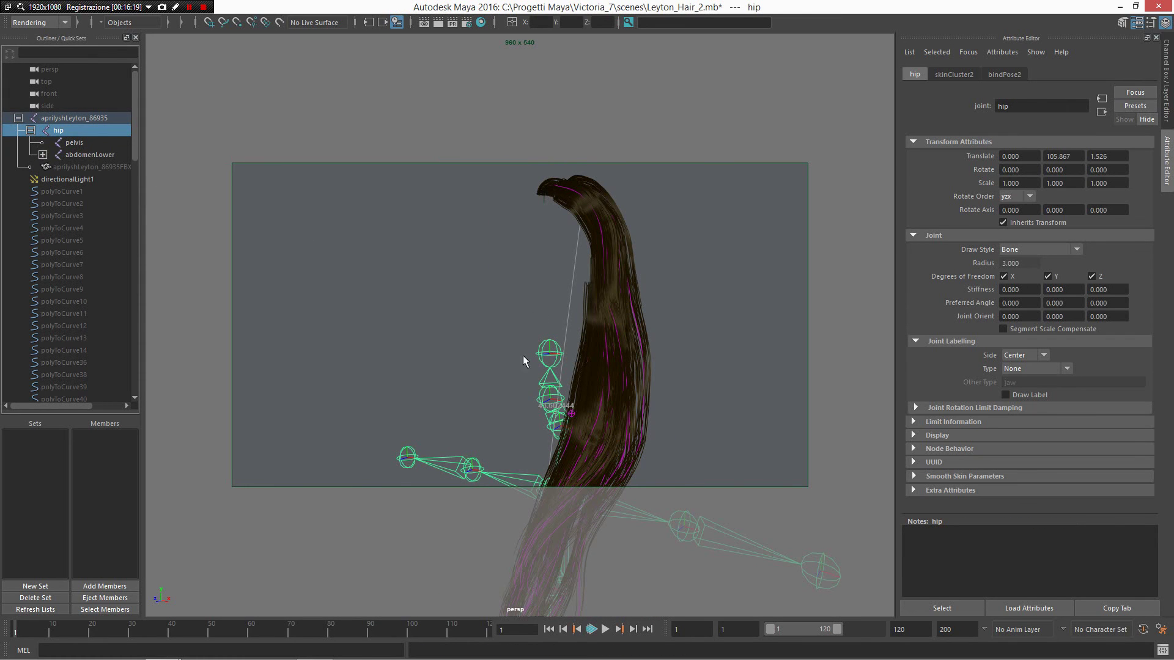
click(549, 354)
alt+drag(549, 354, 521, 537)
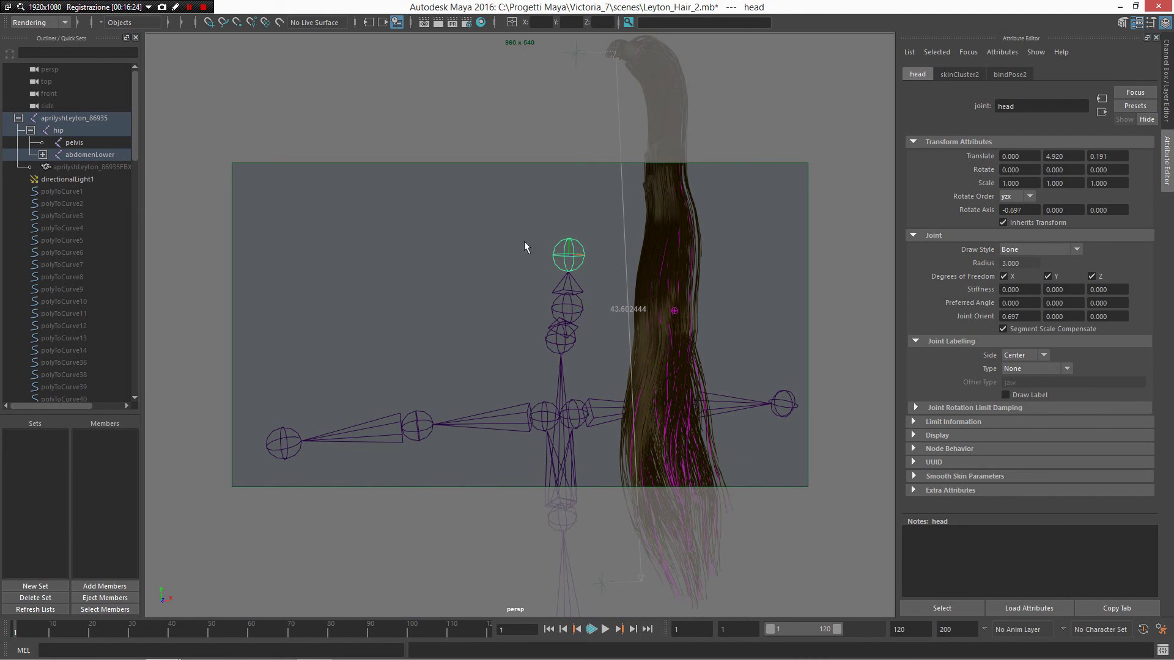
alt+drag(574, 297, 550, 199)
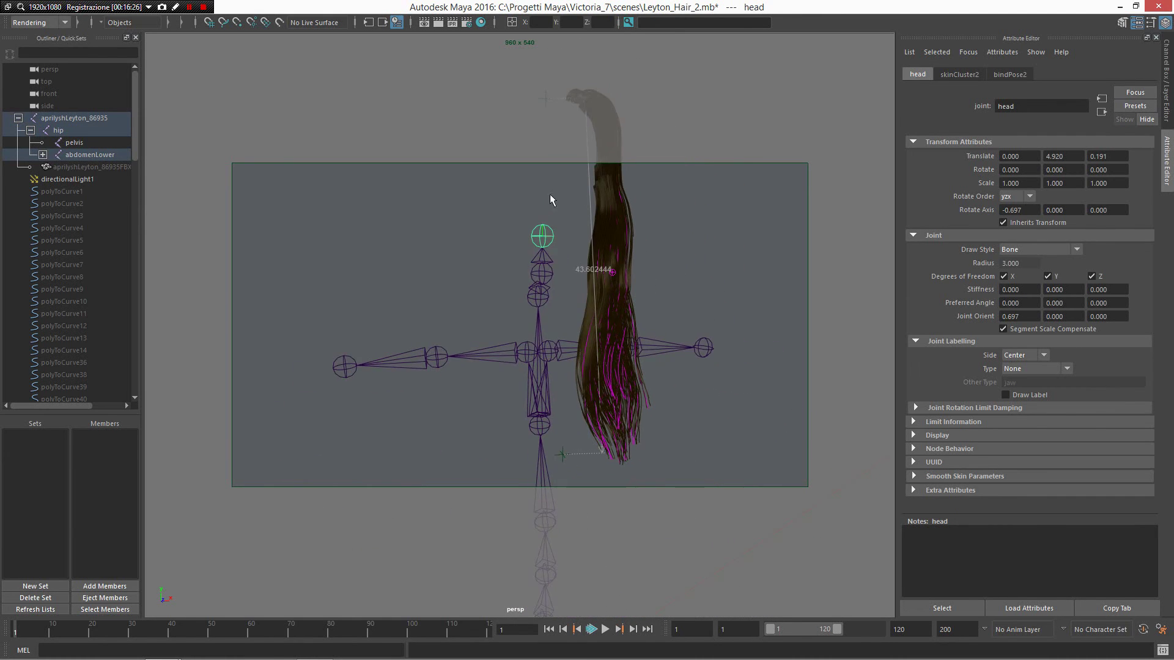
alt+middle_drag(525, 241, 522, 260)
Show the original hair mesh to compare it with the head joint, and hide it again
click(82, 167)
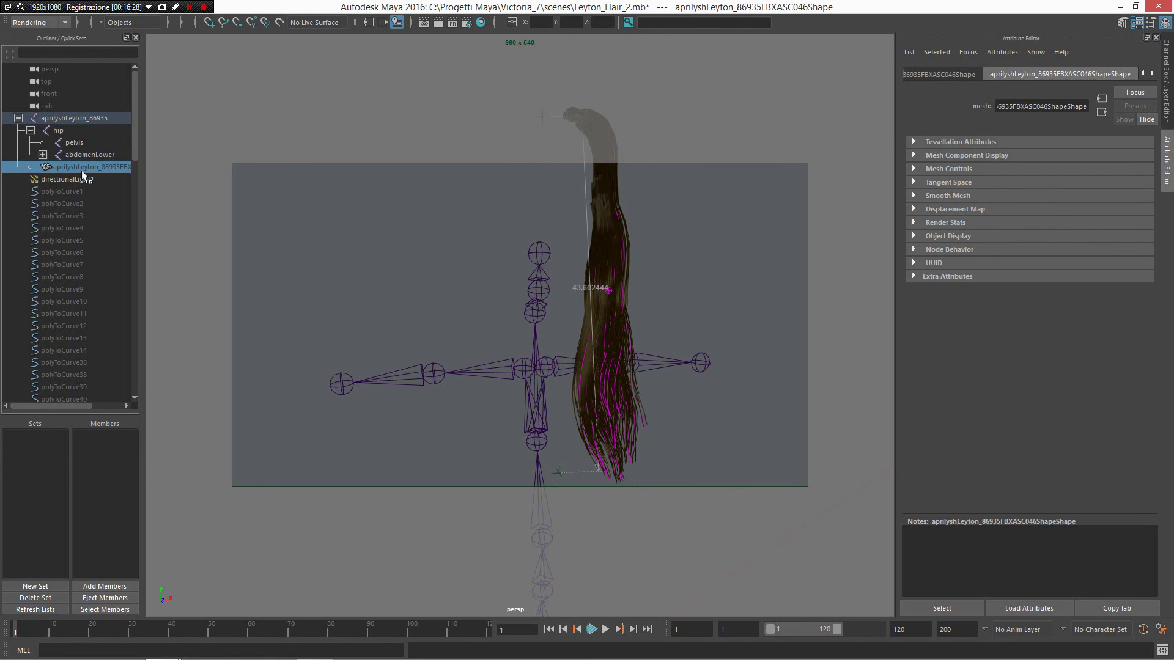
key(h)
click(540, 277)
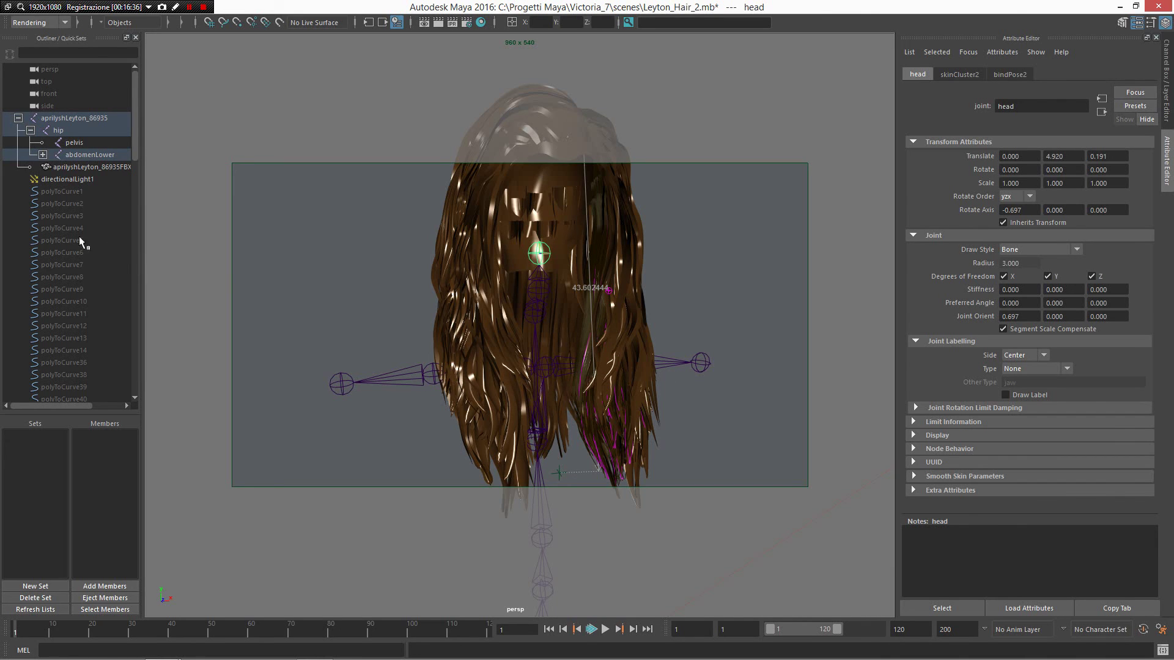
click(458, 217)
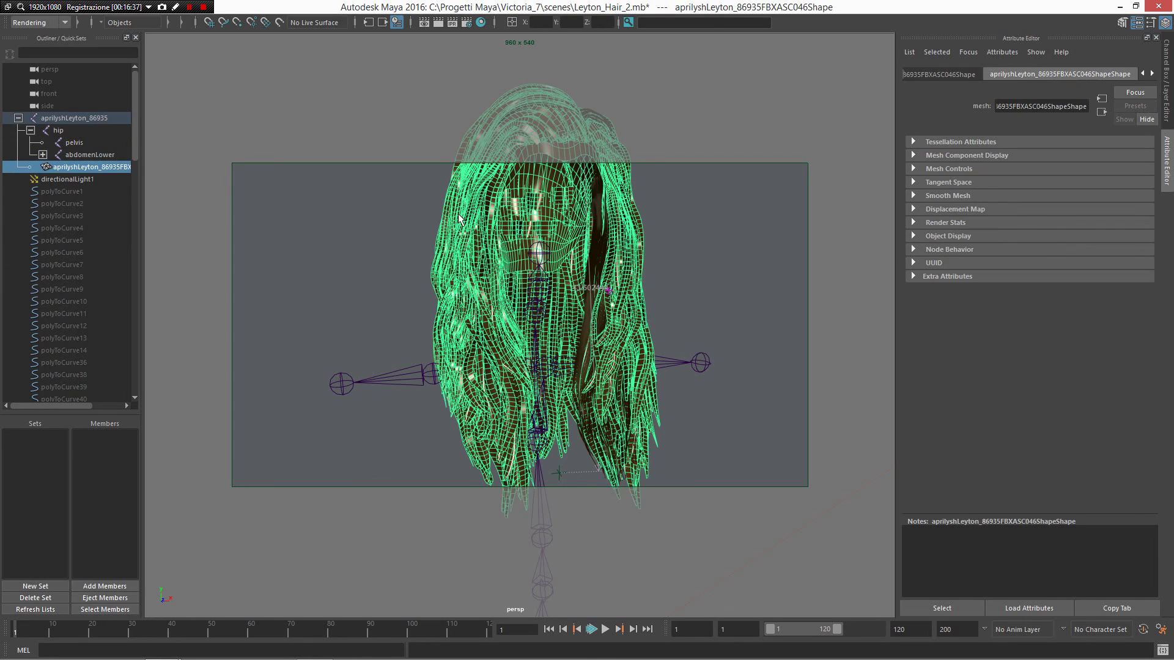
key(h)
Rotate the head joint freely to test how the hair lock follows it
click(540, 253)
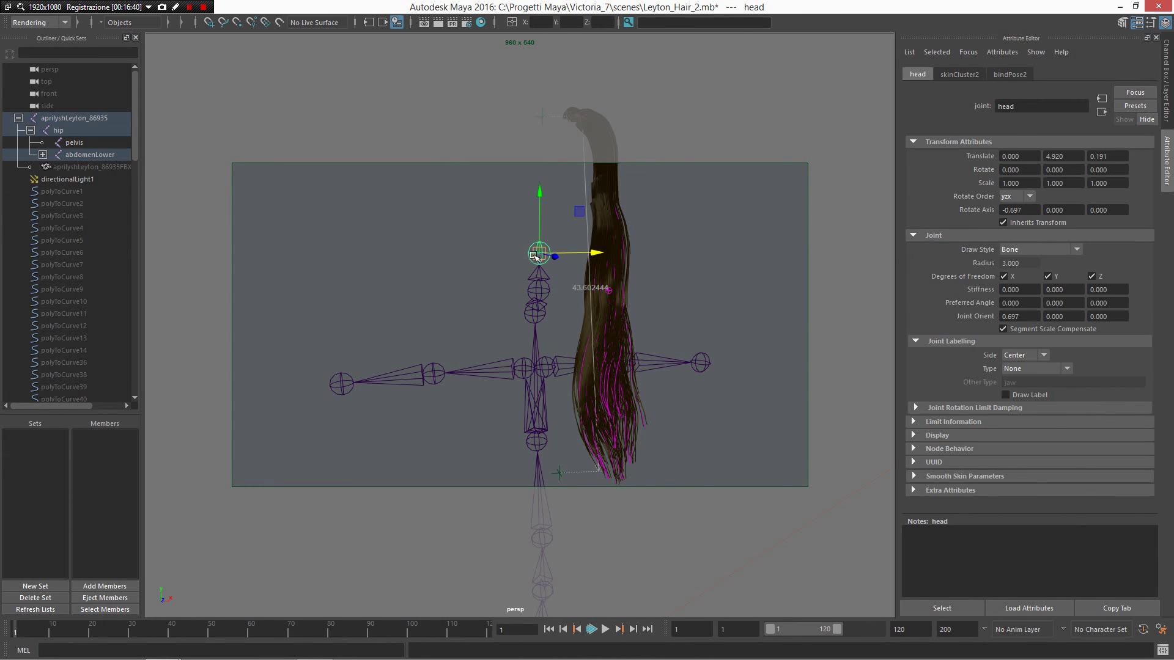
key(e)
drag(501, 239, 592, 214)
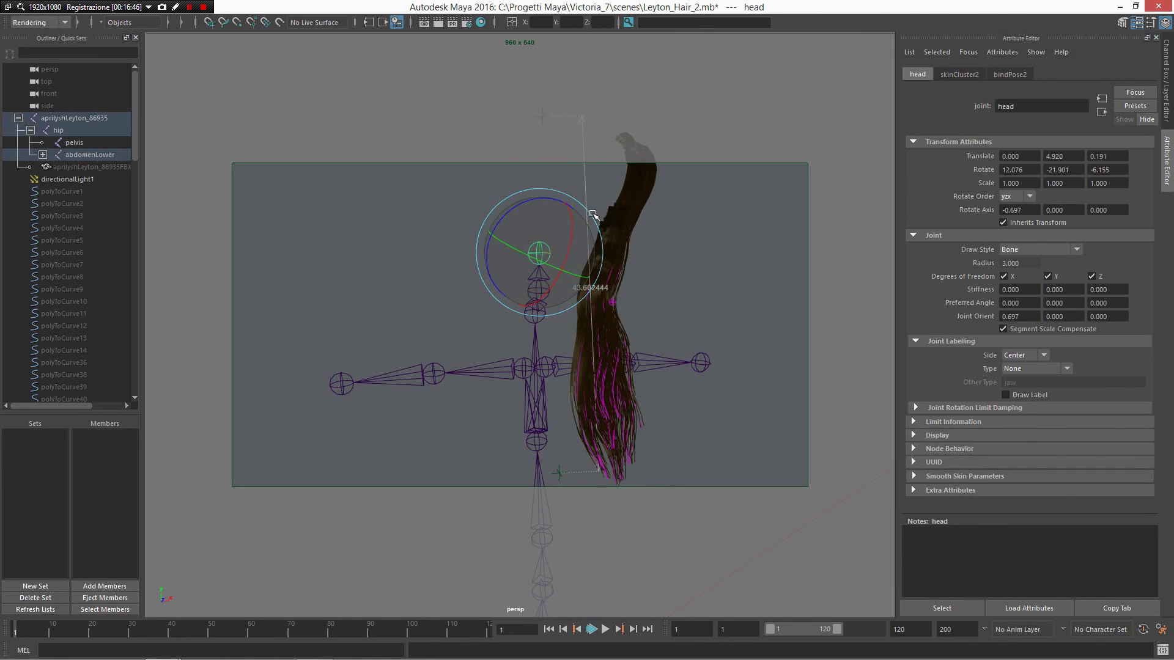
Unhide the hair mesh and rotate the head joint to about 10.2, 26.0 and 16.9 degrees in X, Y and Z
click(116, 167)
key(h)
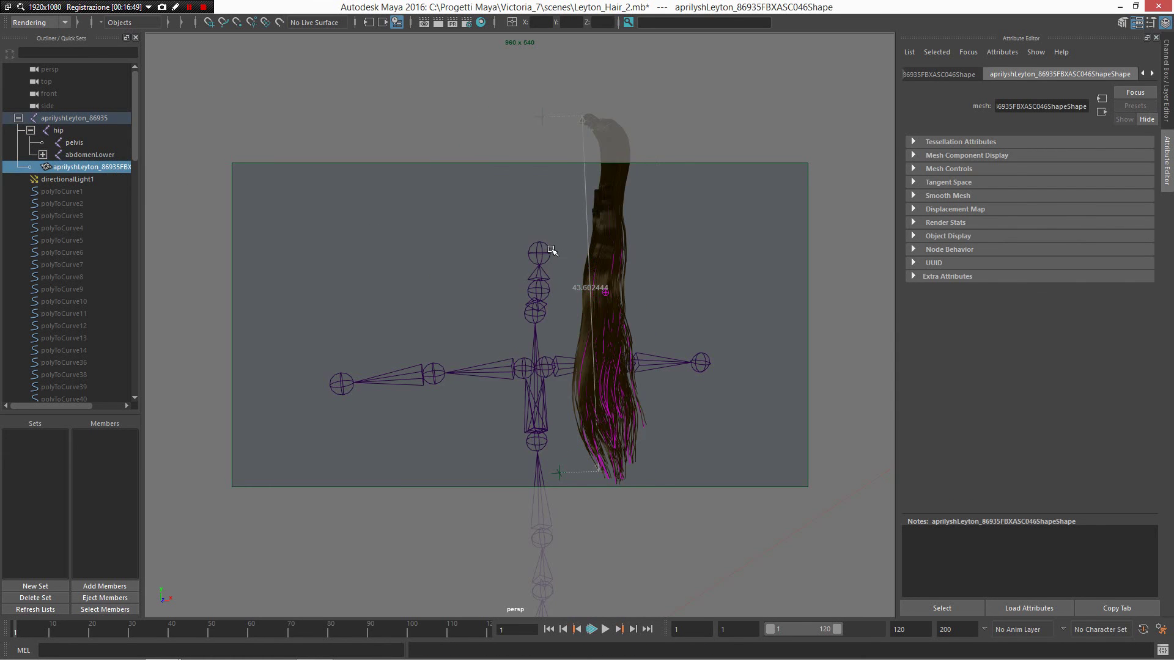
click(548, 251)
drag(543, 256, 373, 234)
alt+drag(565, 221, 454, 206)
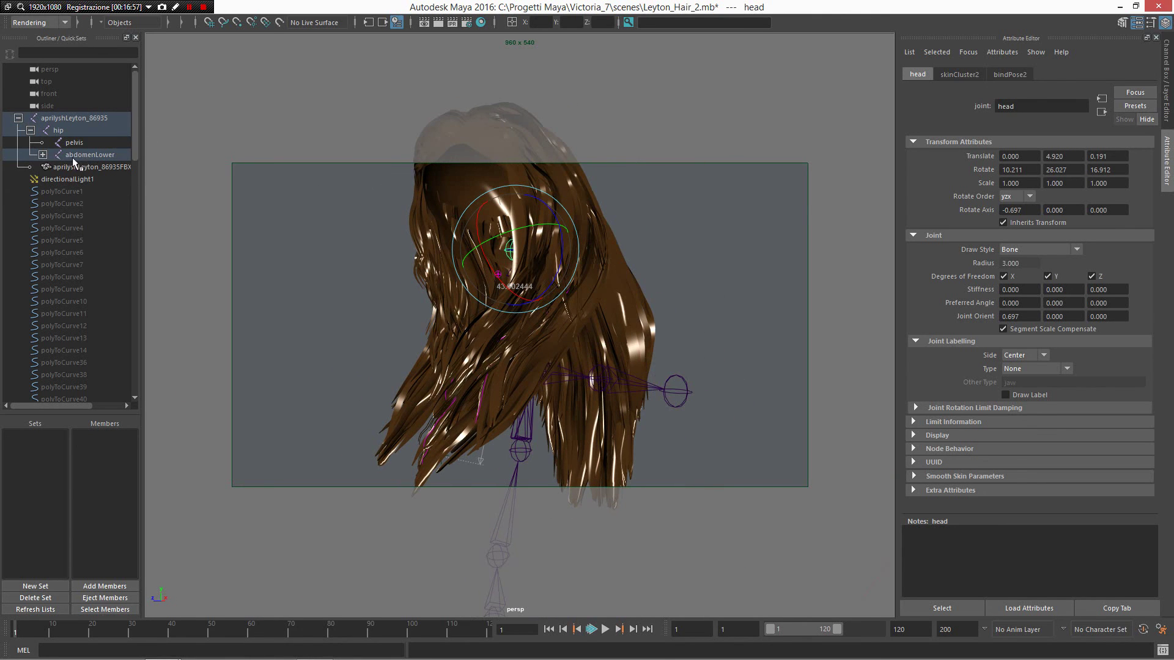
click(83, 132)
key(h)
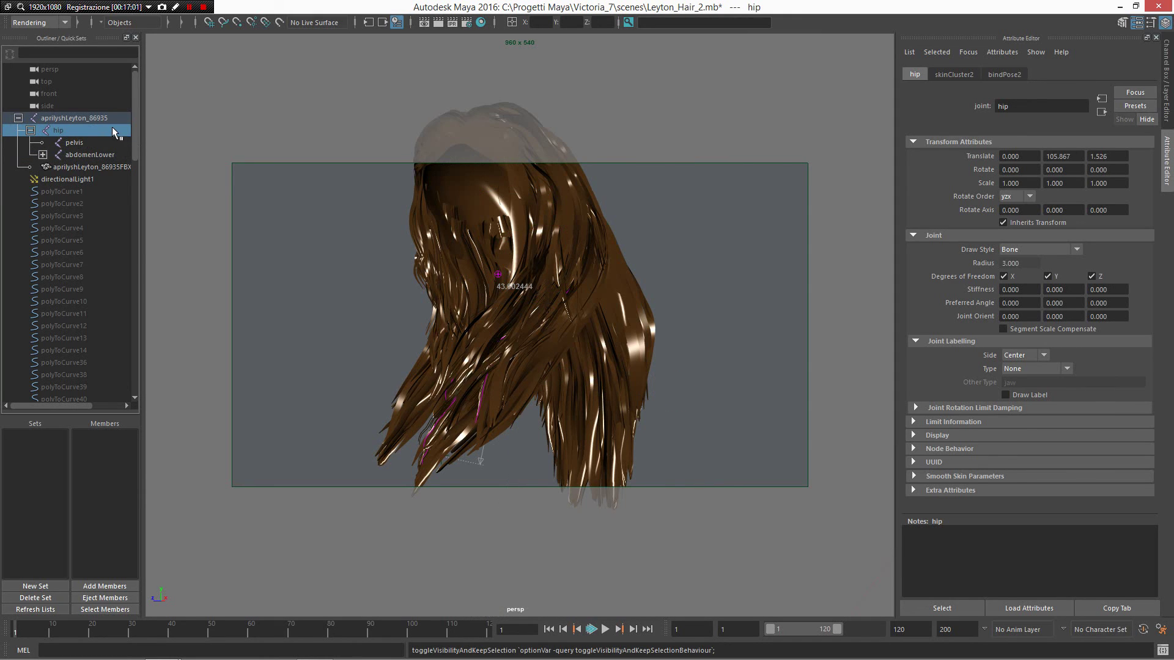
key(h)
Hide the original hair mesh and inspect the hair lock against the rotated skeleton from several angles
click(98, 155)
click(113, 166)
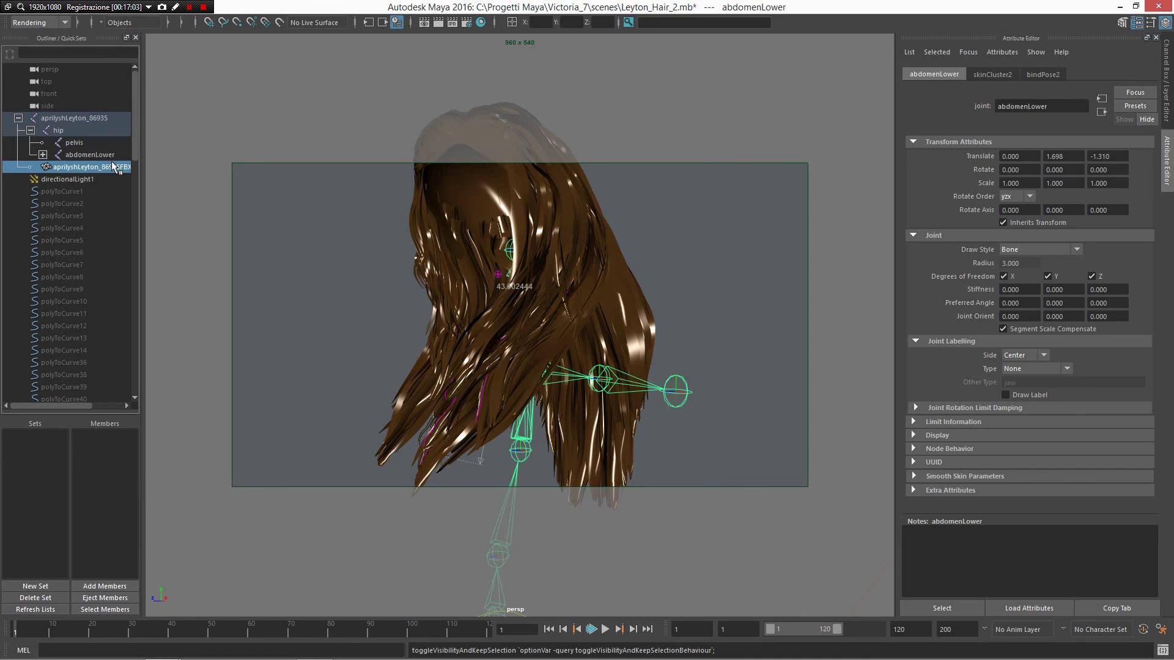
key(h)
alt+drag(540, 247, 615, 225)
alt+middle_drag(615, 225, 633, 350)
alt+drag(633, 350, 567, 220)
alt+drag(521, 365, 619, 414)
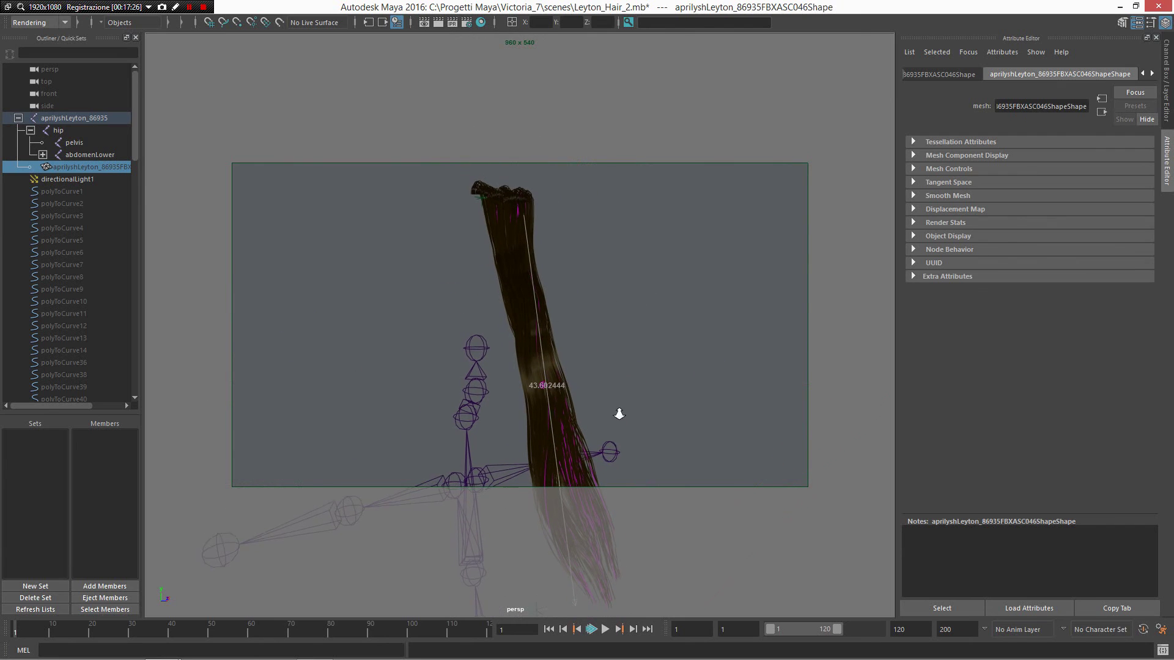